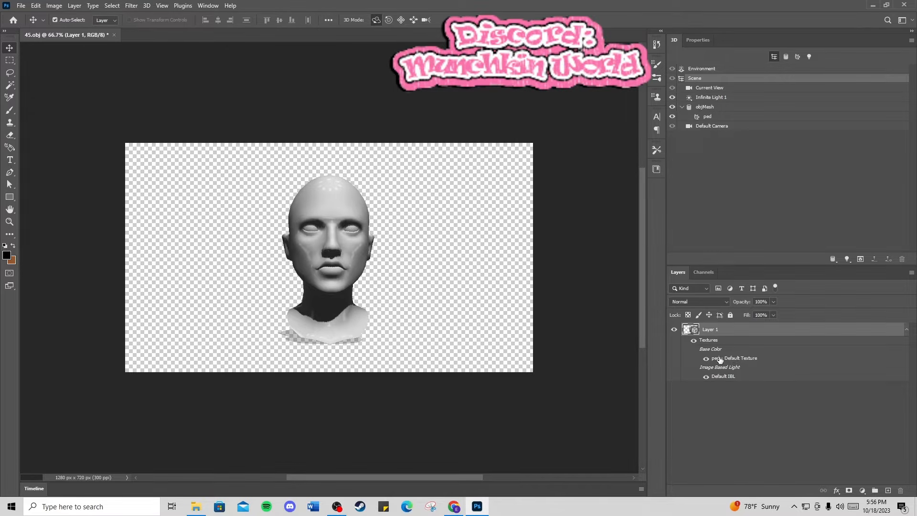
# Step: Open the head mesh's ped default texture document and compare its UV wireframe with the 3D head in 45.obj
pyautogui.doubleClick(749, 360)
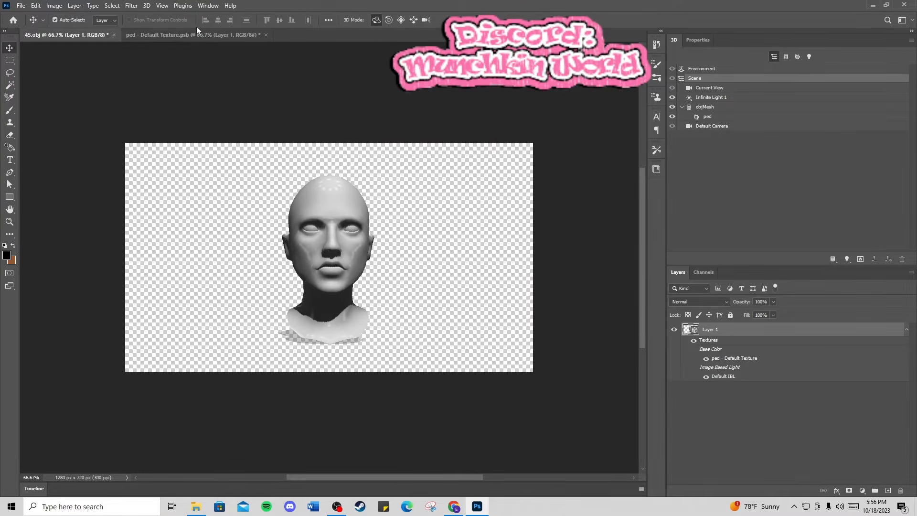
pyautogui.click(192, 37)
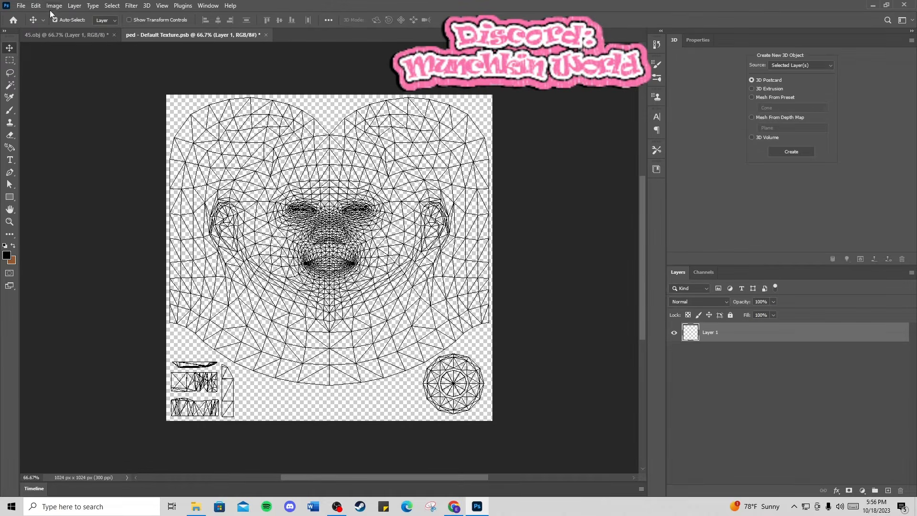
pyautogui.click(64, 34)
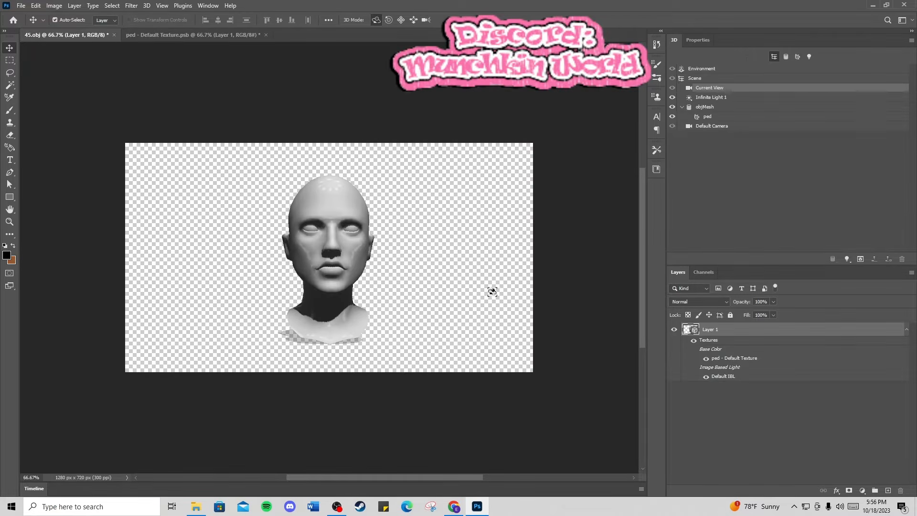
pyautogui.click(182, 35)
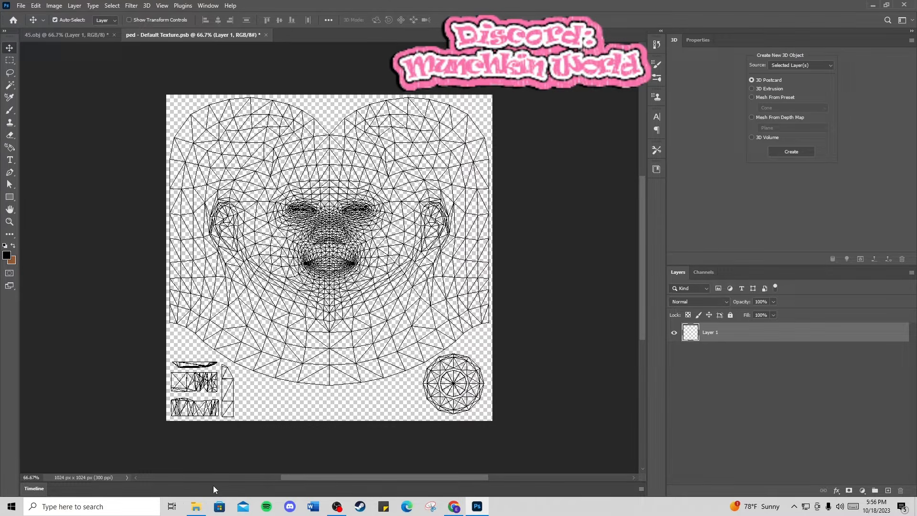
# Step: Switch to File Explorer and open the Templates folder inside MW Faces Course > Female
pyautogui.click(201, 509)
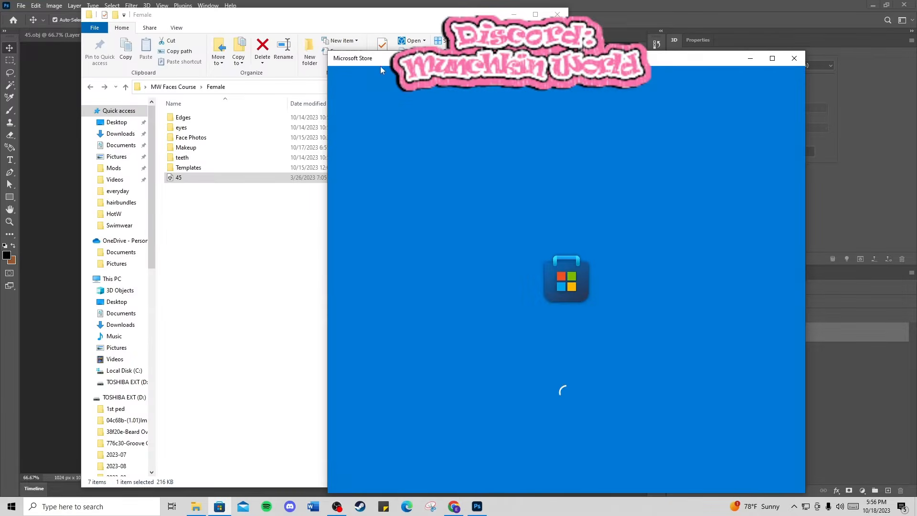
pyautogui.click(791, 60)
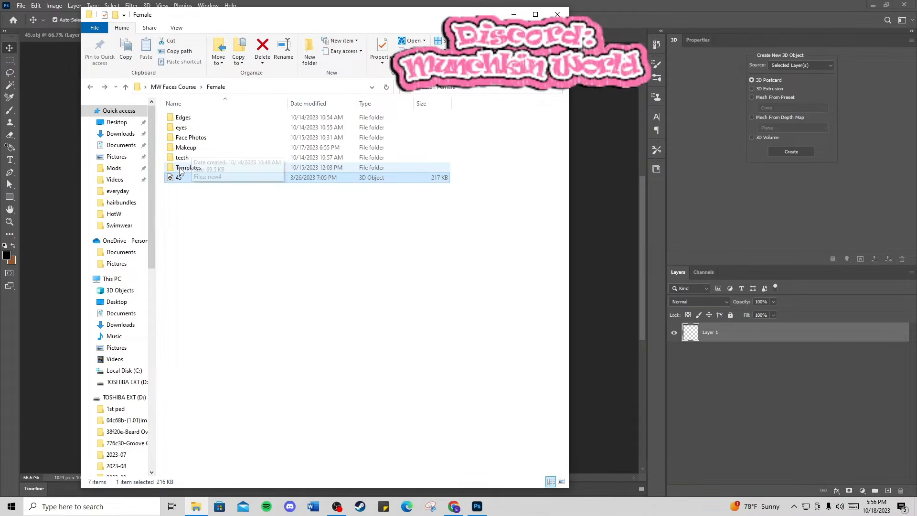
pyautogui.doubleClick(180, 168)
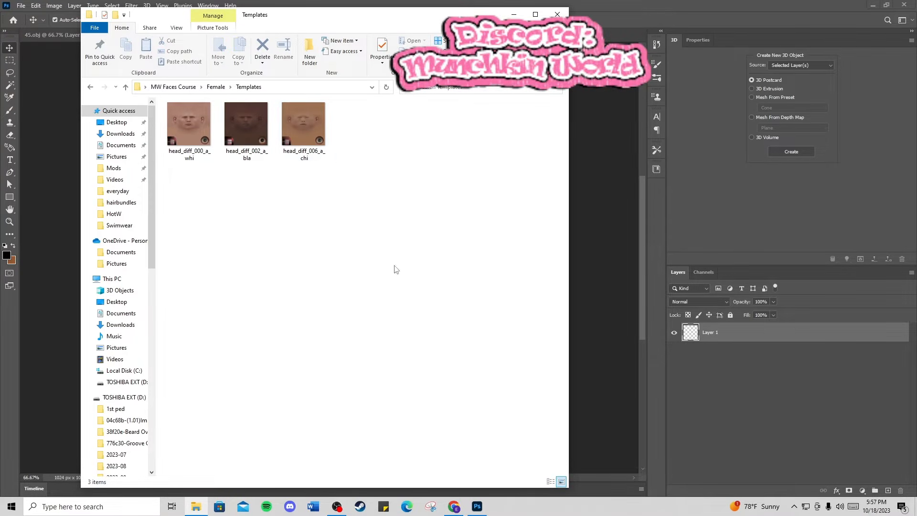
# Step: Switch to Chrome to view the reference portrait beside the skin templates, and put the browser away
pyautogui.moveTo(456, 507)
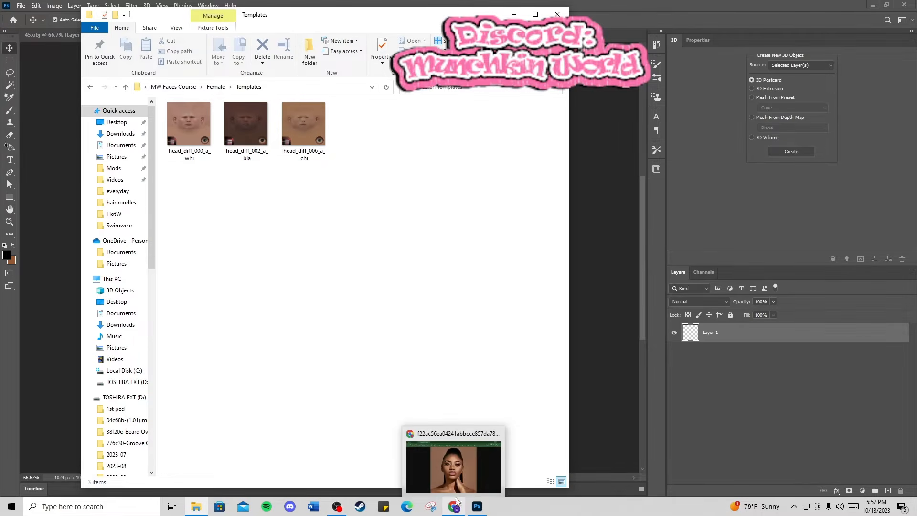
pyautogui.click(450, 453)
pyautogui.moveTo(289, 8); pyautogui.dragTo(602, 13)
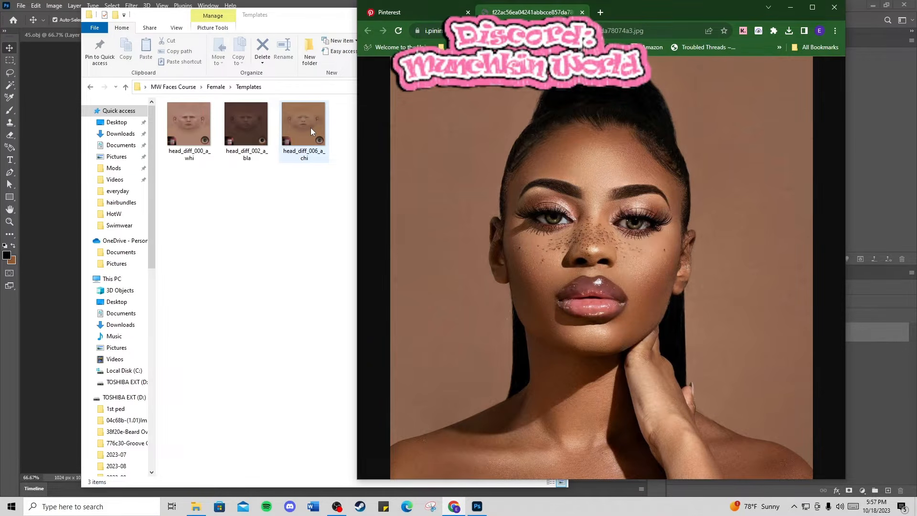
pyautogui.click(791, 8)
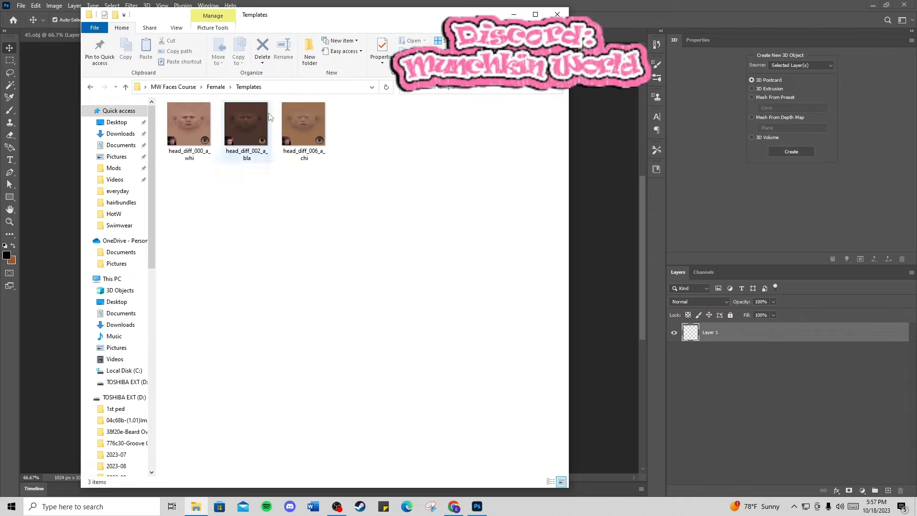
# Step: Place the head_diff_006_a_chi skin template into the ped default texture document at its fitted size
pyautogui.moveTo(361, 22); pyautogui.dragTo(797, 54)
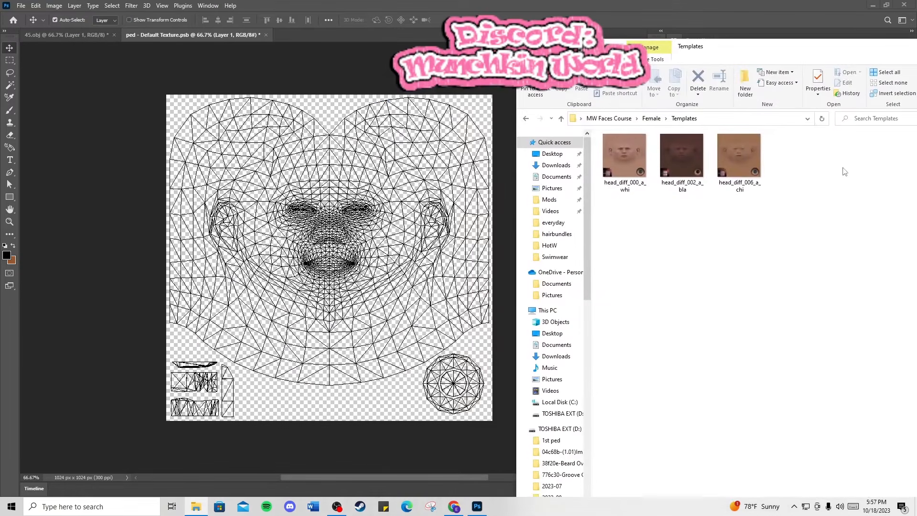
pyautogui.click(747, 151)
pyautogui.moveTo(747, 150); pyautogui.dragTo(310, 219)
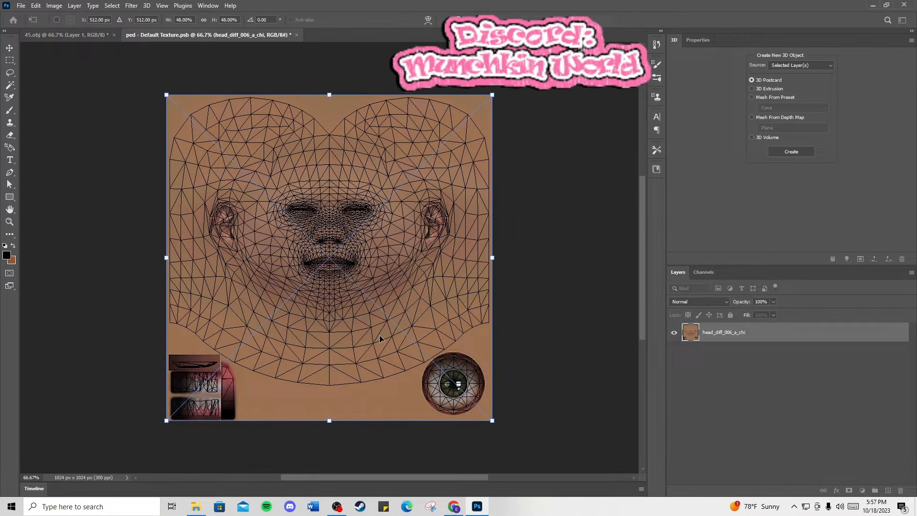
pyautogui.press('Return')
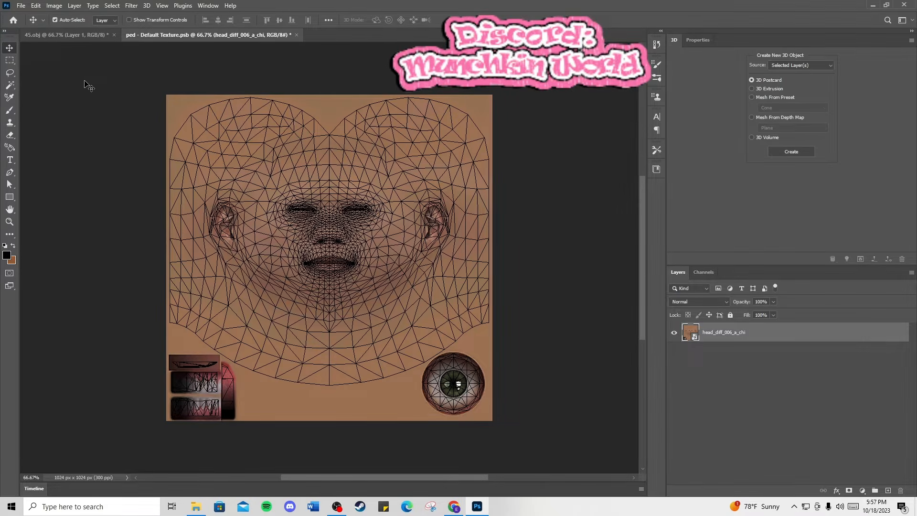
# Step: Inspect the applied skin texture on the 3D head in 45.obj from slightly different angles, and return to the texture document
pyautogui.click(55, 35)
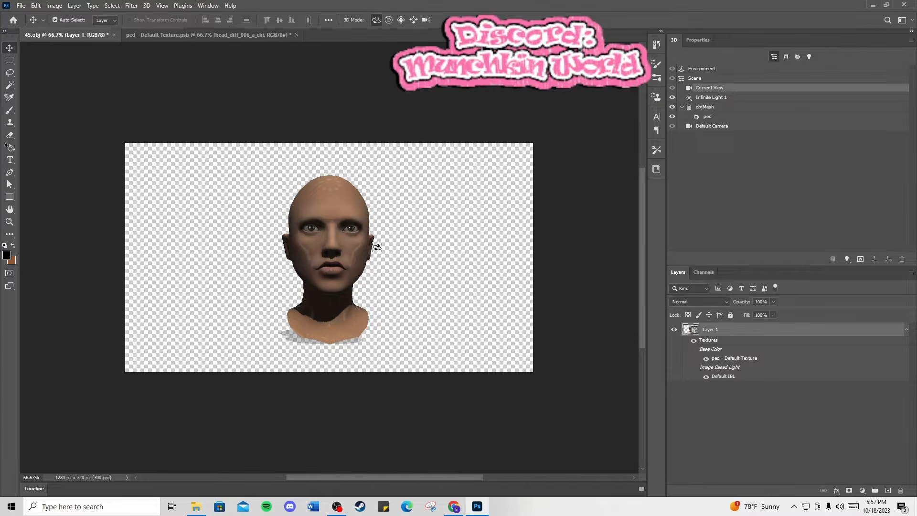
pyautogui.moveTo(378, 247); pyautogui.dragTo(379, 272)
pyautogui.moveTo(378, 272)
pyautogui.mouseDown()
pyautogui.moveTo(357, 265)
pyautogui.moveTo(382, 265)
pyautogui.mouseUp()
pyautogui.moveTo(382, 266); pyautogui.dragTo(394, 266)
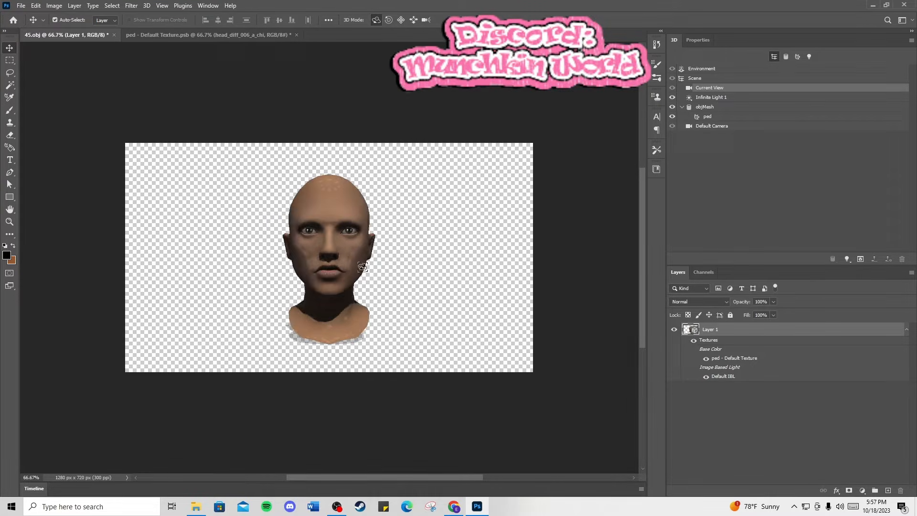
pyautogui.click(146, 35)
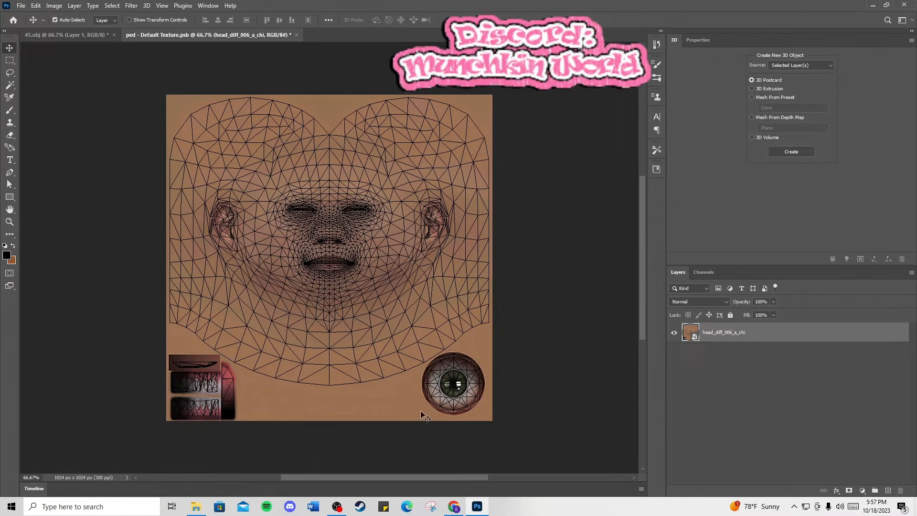
# Step: Look over the Female course folder in File Explorer, and switch to Chrome for the reference portrait
pyautogui.click(195, 507)
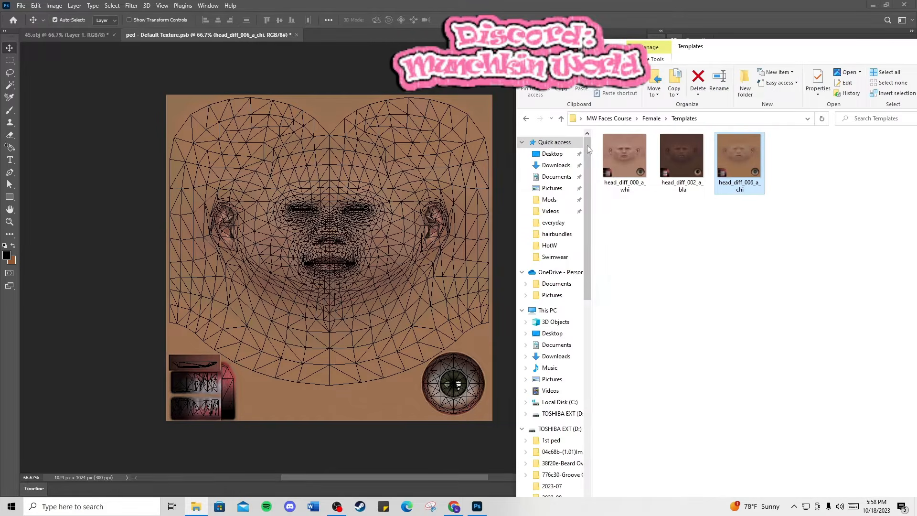
pyautogui.click(527, 119)
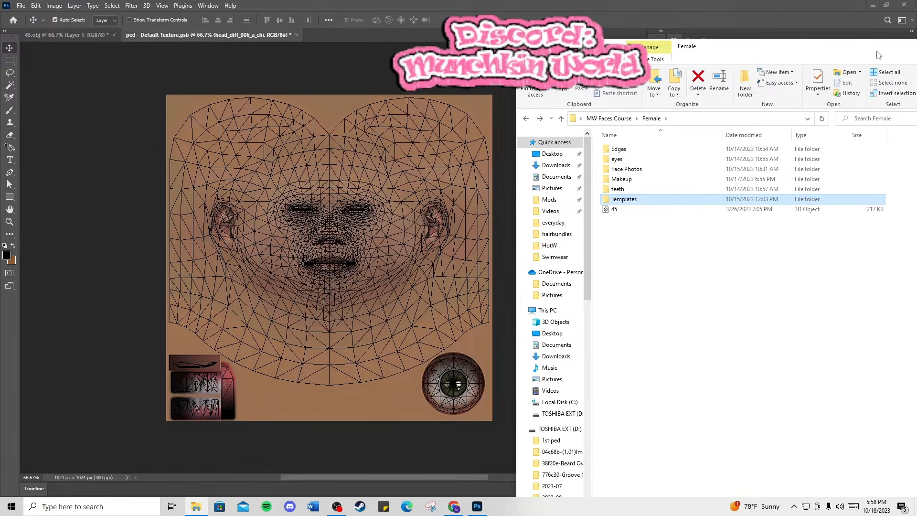
pyautogui.moveTo(900, 42); pyautogui.dragTo(671, 35)
pyautogui.click(722, 40)
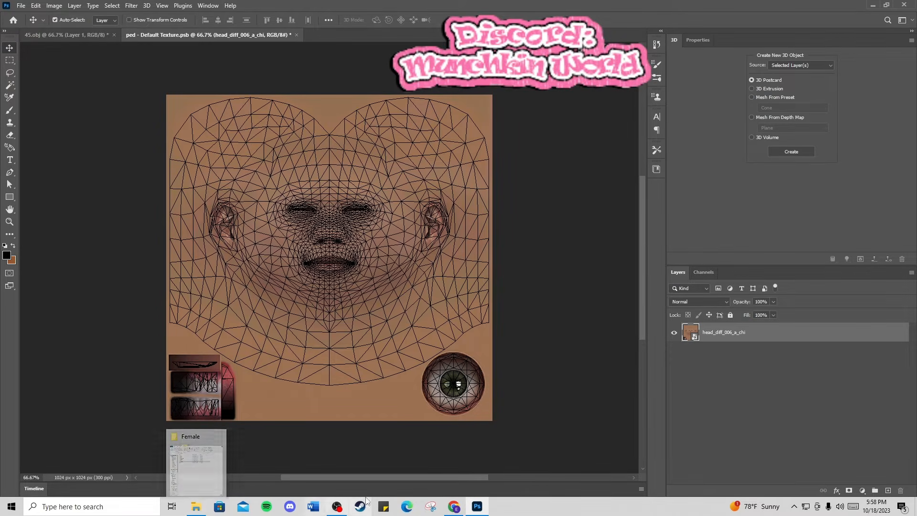
pyautogui.click(454, 506)
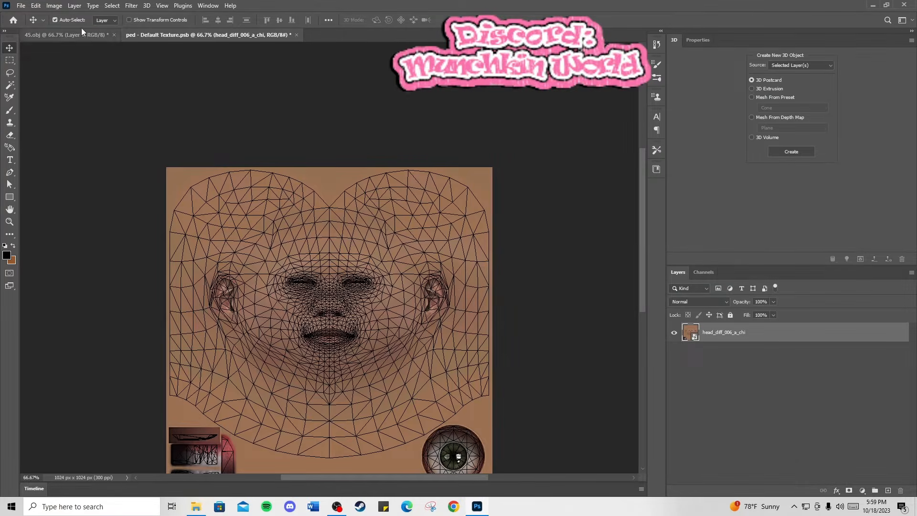
# Step: Open the reference portrait test.jpg from the Desktop as a separate document
pyautogui.click(21, 6)
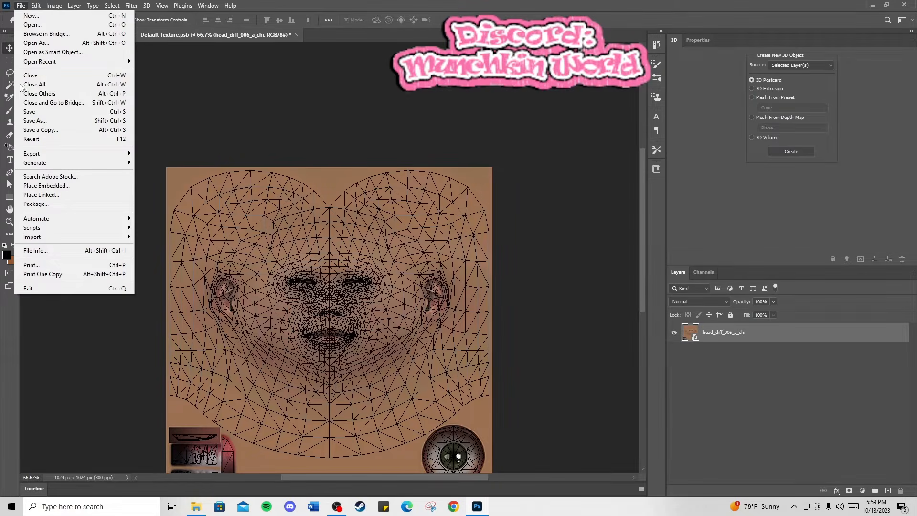
pyautogui.click(40, 26)
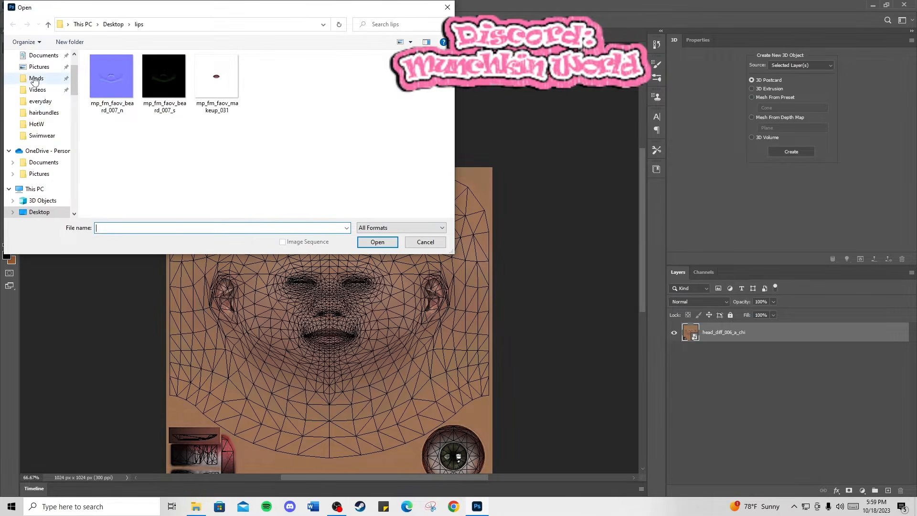
pyautogui.scroll(2, 35, 80)
pyautogui.click(38, 75)
pyautogui.scroll(-3, 260, 157)
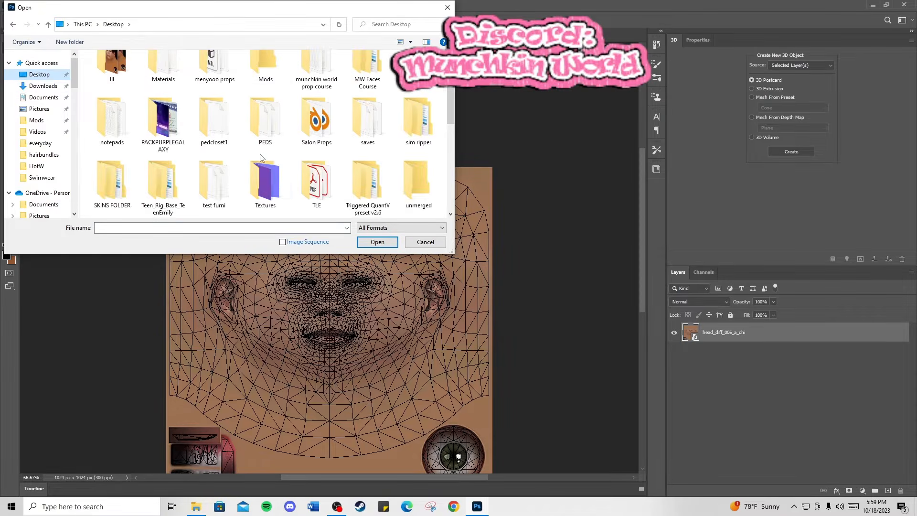
pyautogui.scroll(-10, 260, 158)
pyautogui.doubleClick(367, 115)
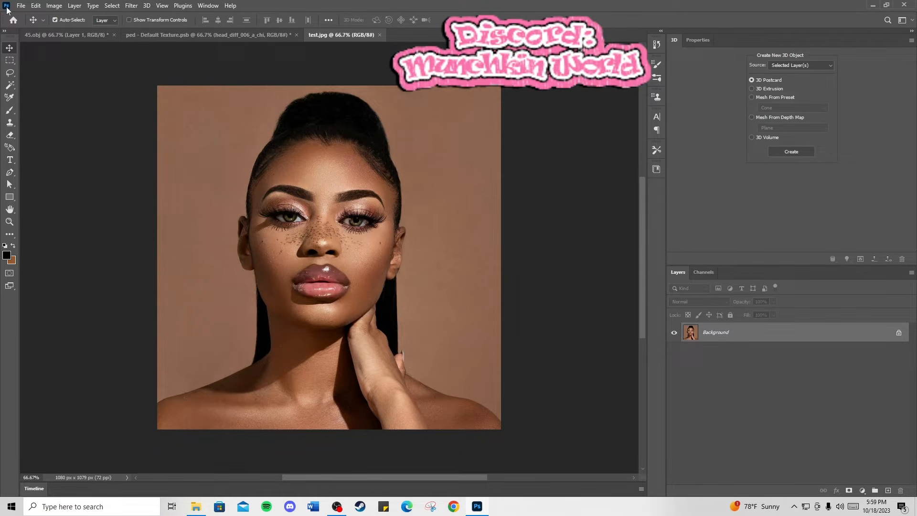
# Step: Compare the face layout of the ped default texture with the portrait in test.jpg
pyautogui.click(157, 34)
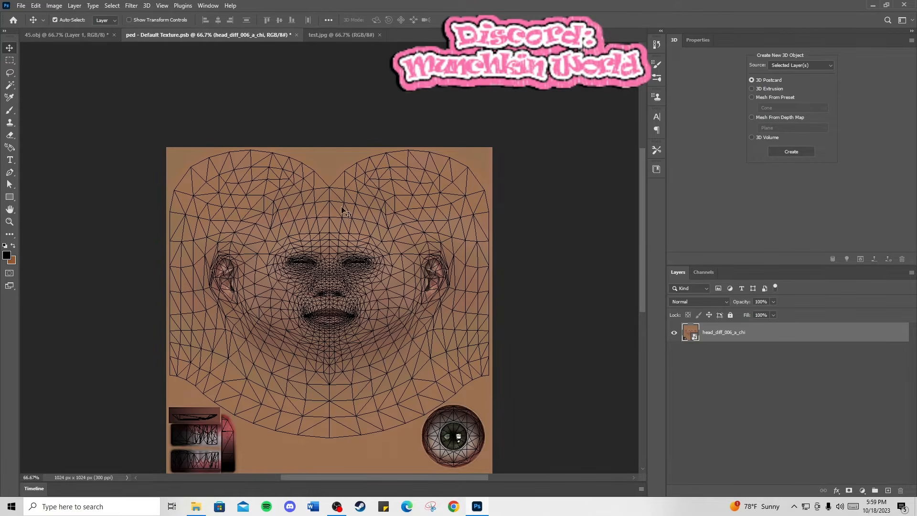
pyautogui.scroll(-2, 543, 221)
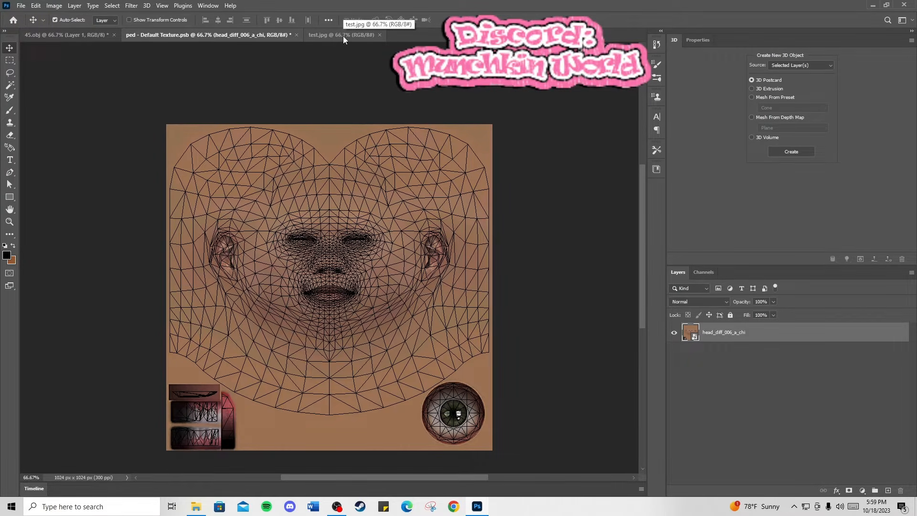
pyautogui.click(342, 36)
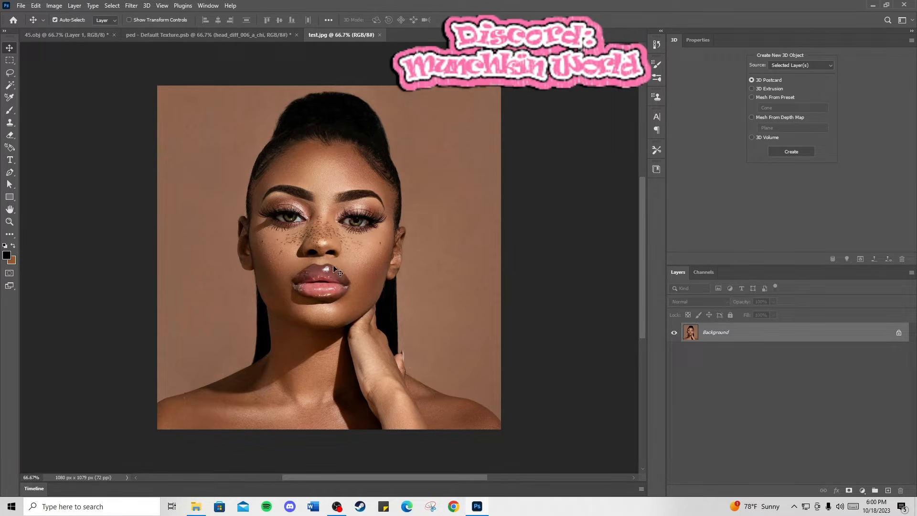
# Step: Select the right half of the portrait from the middle of the face outward at full height and copy it to a new layer
pyautogui.click(10, 61)
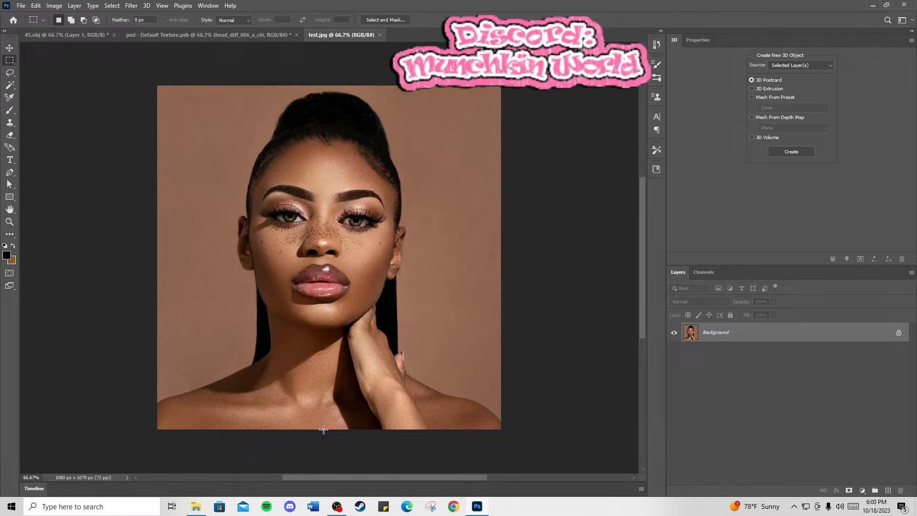
pyautogui.moveTo(322, 429); pyautogui.dragTo(501, 88)
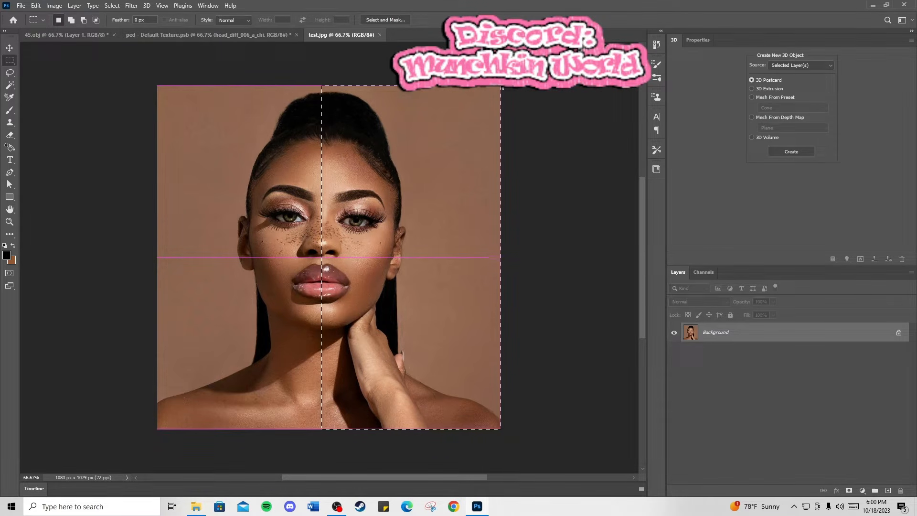
pyautogui.moveTo(502, 88); pyautogui.dragTo(502, 88)
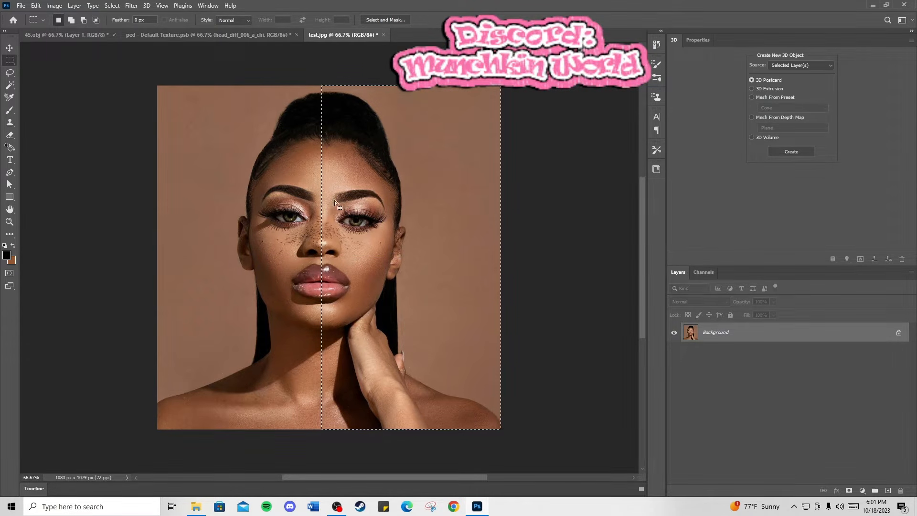
pyautogui.rightClick(426, 238)
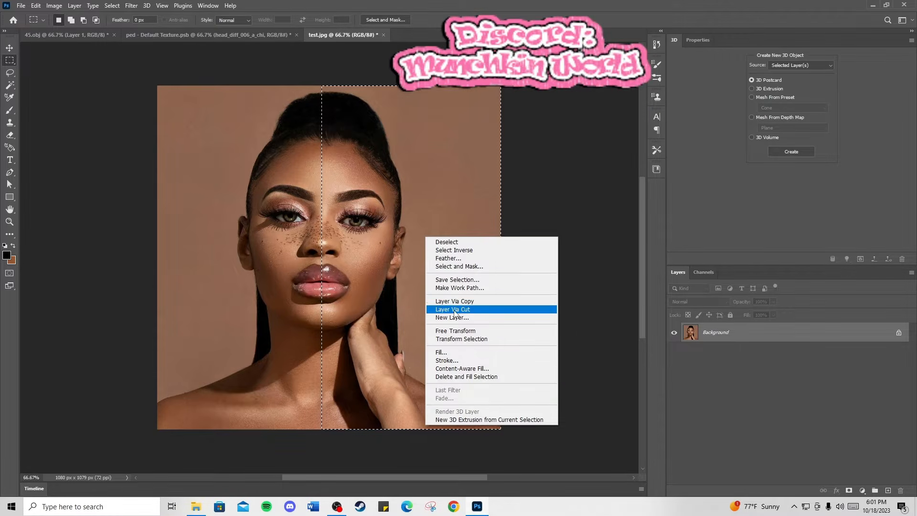
pyautogui.click(485, 305)
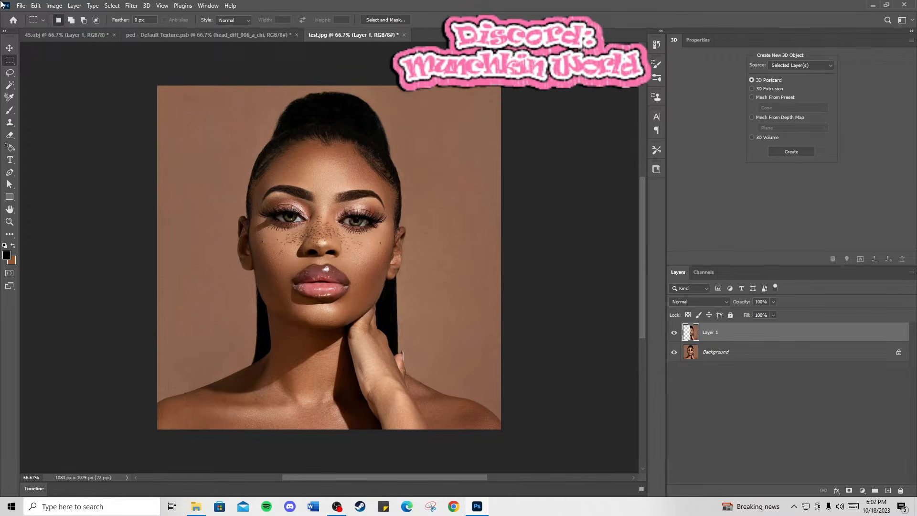
# Step: Flip the copied half-face layer horizontally
pyautogui.click(35, 6)
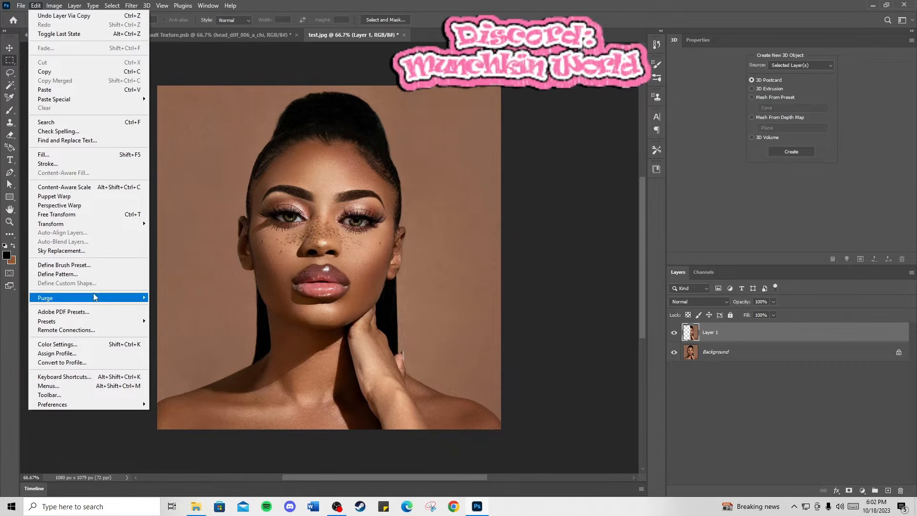
pyautogui.moveTo(102, 228)
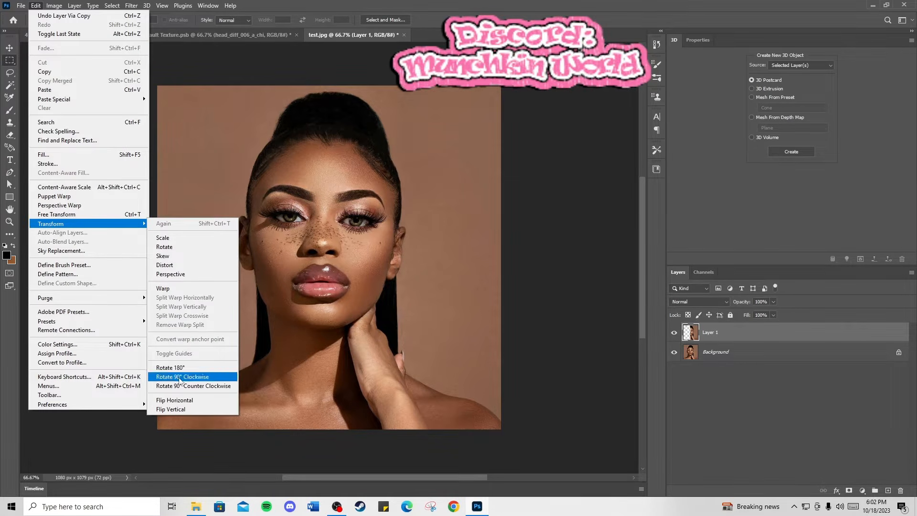
pyautogui.click(179, 403)
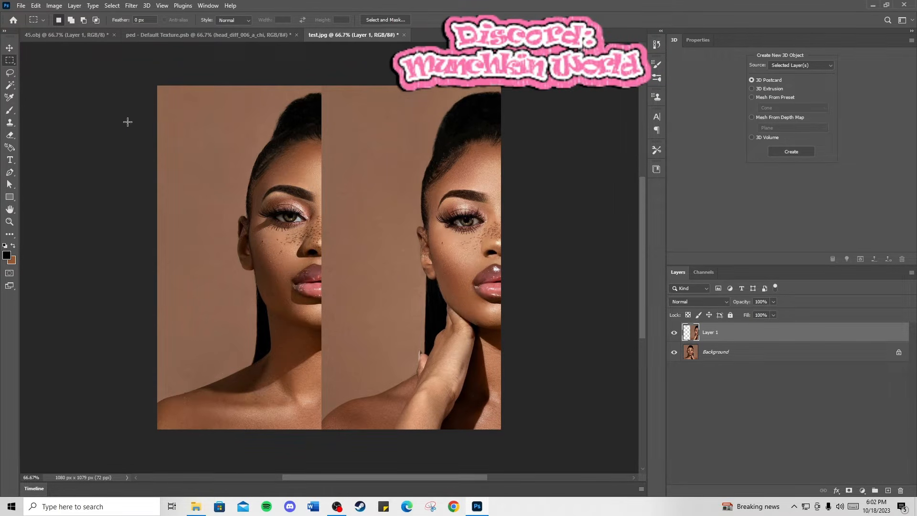
# Step: Move the flipped half-face layer over the left half of the portrait so both halves meet along the middle of the face
pyautogui.click(9, 49)
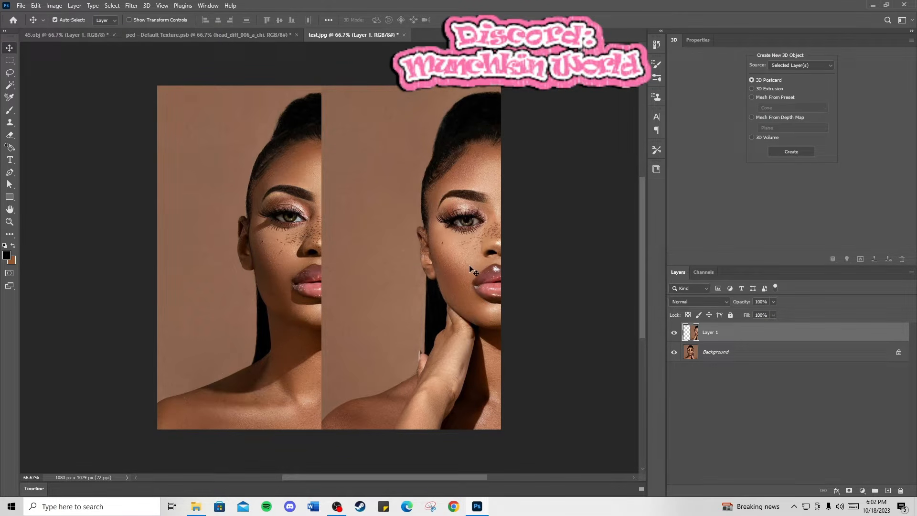
pyautogui.moveTo(470, 270); pyautogui.dragTo(288, 270)
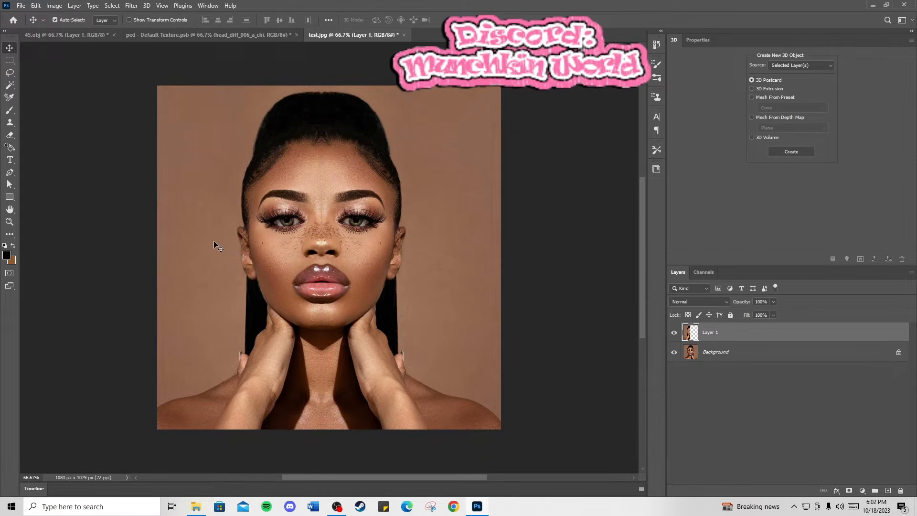
pyautogui.moveTo(214, 241); pyautogui.dragTo(218, 241)
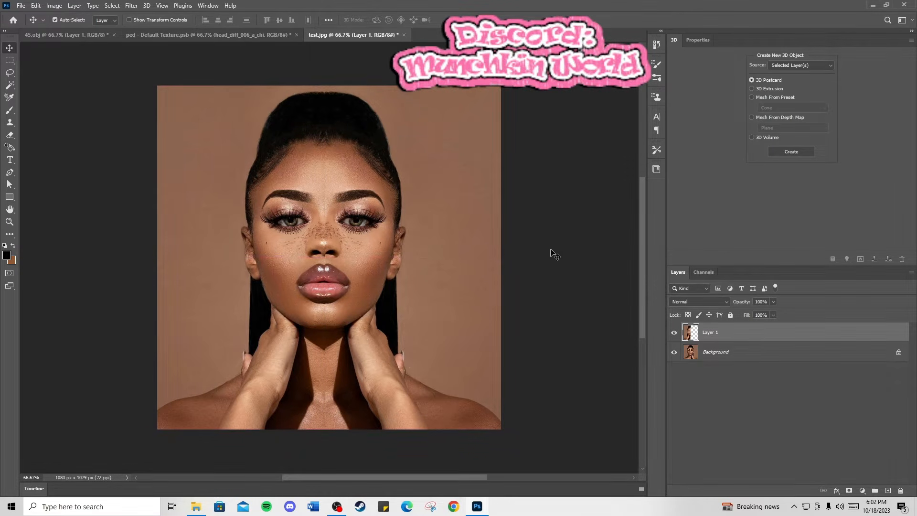
pyautogui.moveTo(271, 258); pyautogui.dragTo(277, 291)
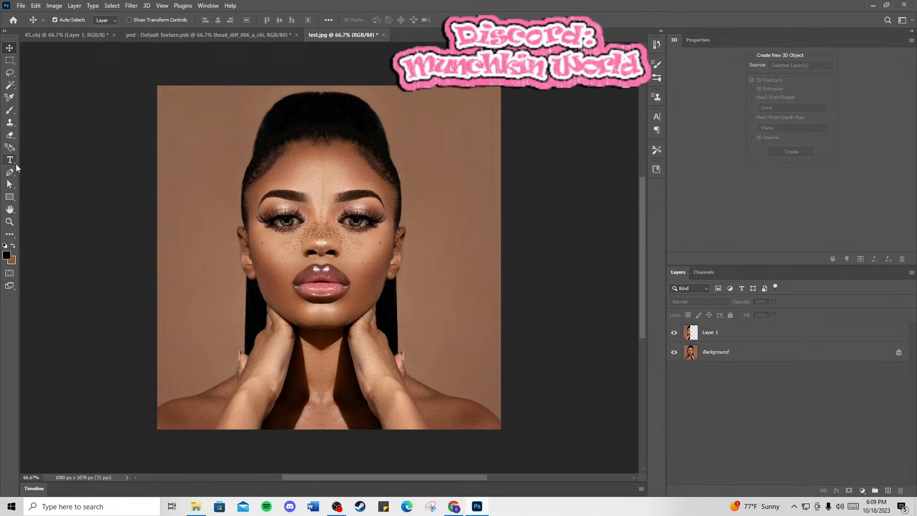
# Step: Stretch the mirrored half-face layer outward with Free Transform to about 109% width, keeping its inner edge on the face's centre line
pyautogui.click(37, 6)
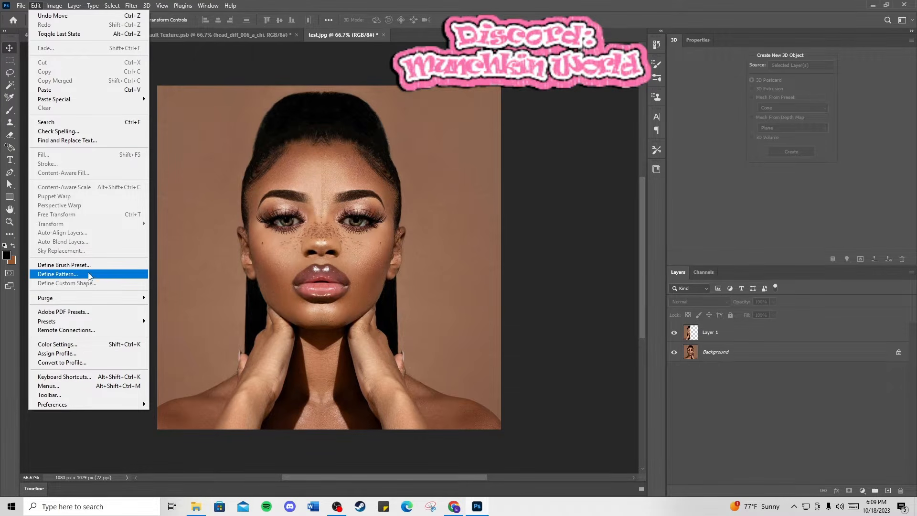
pyautogui.click(268, 264)
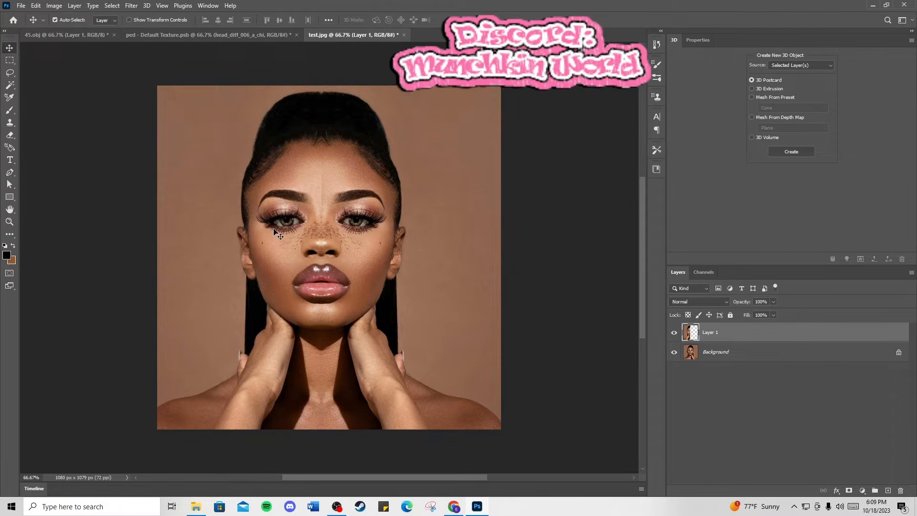
pyautogui.click(36, 6)
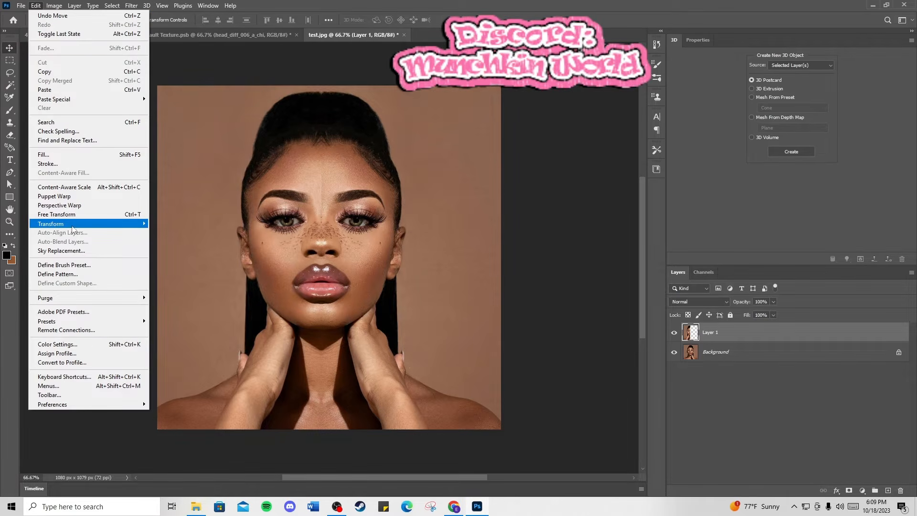
pyautogui.moveTo(86, 224)
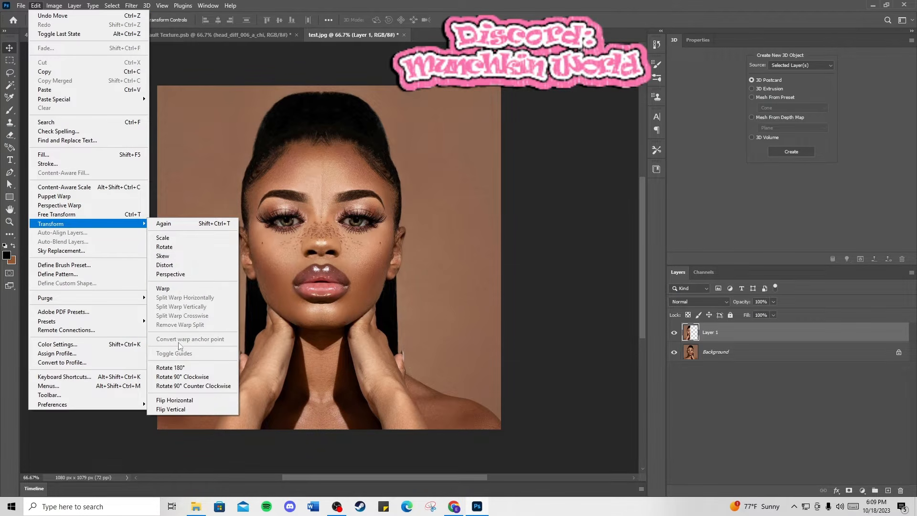
pyautogui.click(112, 214)
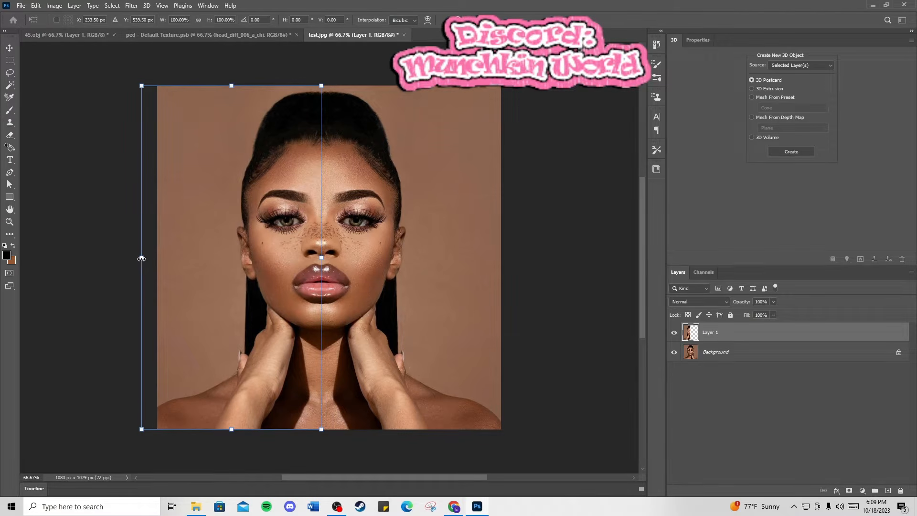
pyautogui.moveTo(141, 259); pyautogui.dragTo(125, 258)
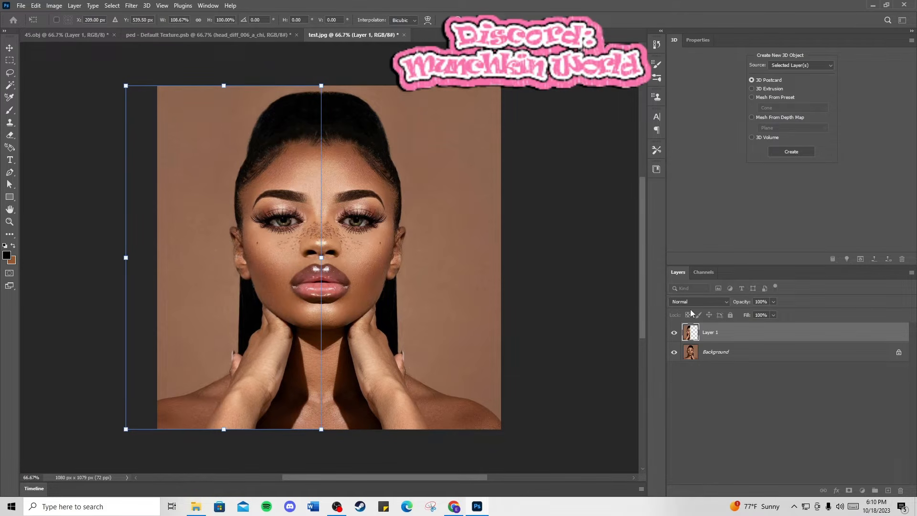
pyautogui.press('Return')
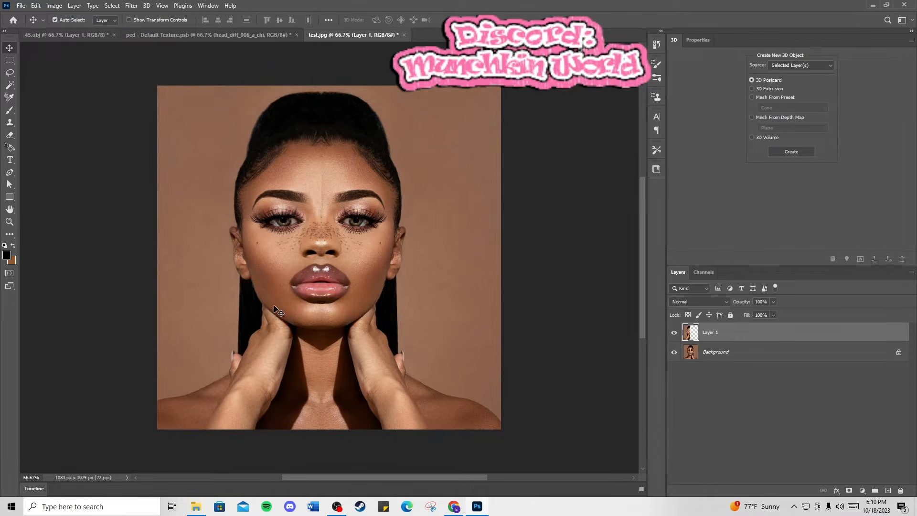
# Step: Nudge the mirrored half-face layer sideways until the nose, lips and forehead line up with the original half
pyautogui.moveTo(276, 305); pyautogui.dragTo(279, 305)
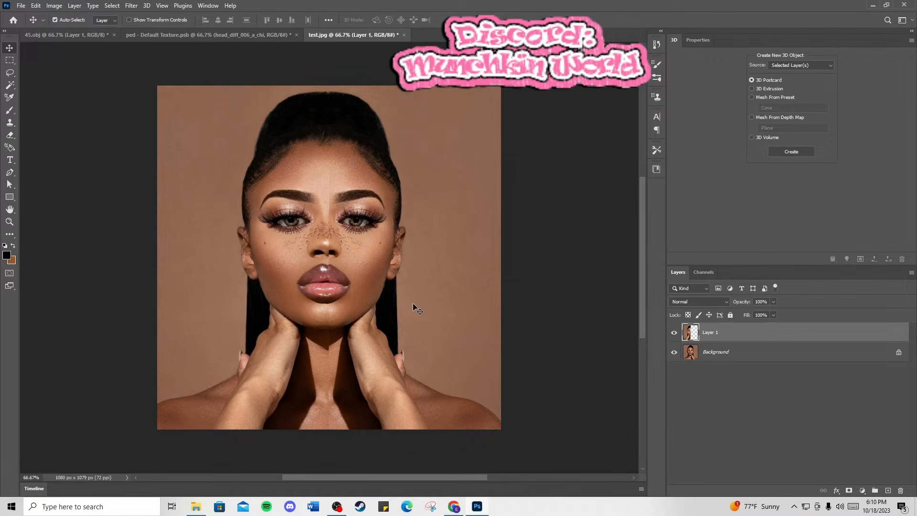
pyautogui.press('Left')
pyautogui.press('Left')
pyautogui.press('Left')
pyautogui.press('Left')
pyautogui.press('Left')
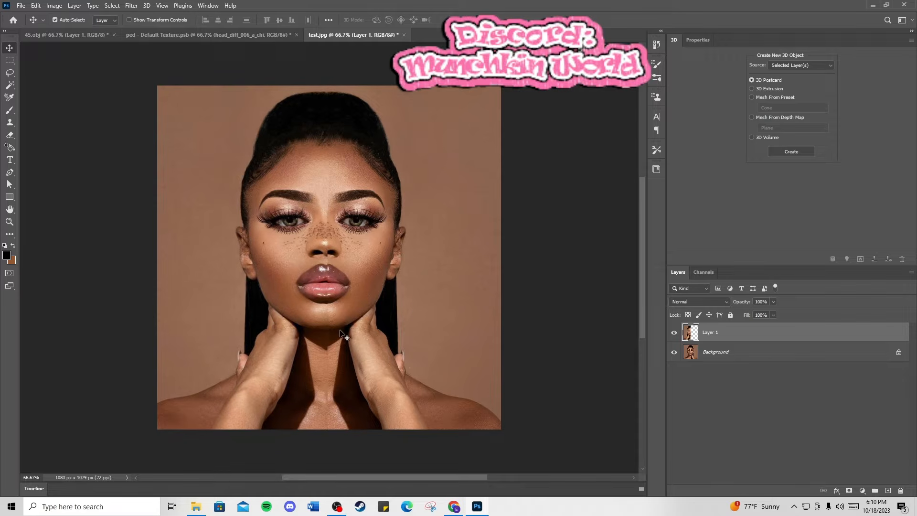
pyautogui.press('Left')
pyautogui.press('Left')
pyautogui.press('Left')
pyautogui.press('Left')
pyautogui.press('Left')
pyautogui.press('Left')
pyautogui.press('Left')
pyautogui.press('Left')
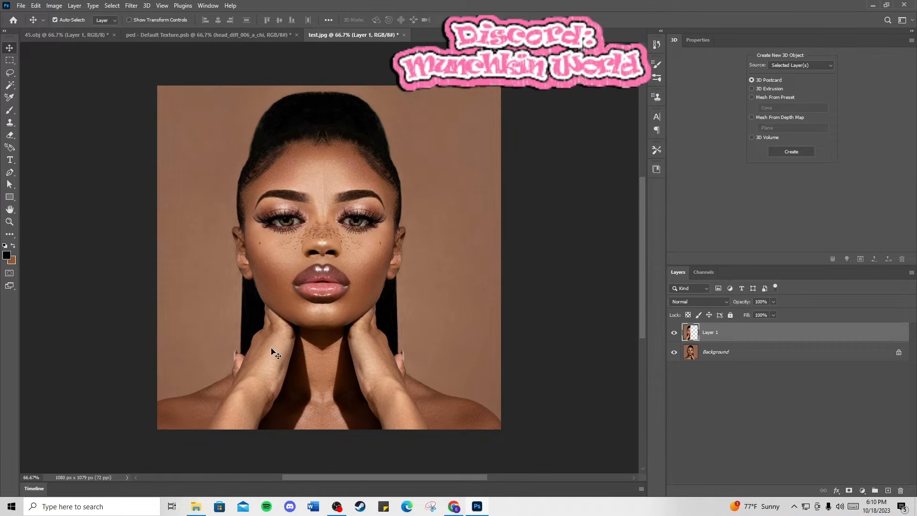
pyautogui.press('Left')
pyautogui.press('Left')
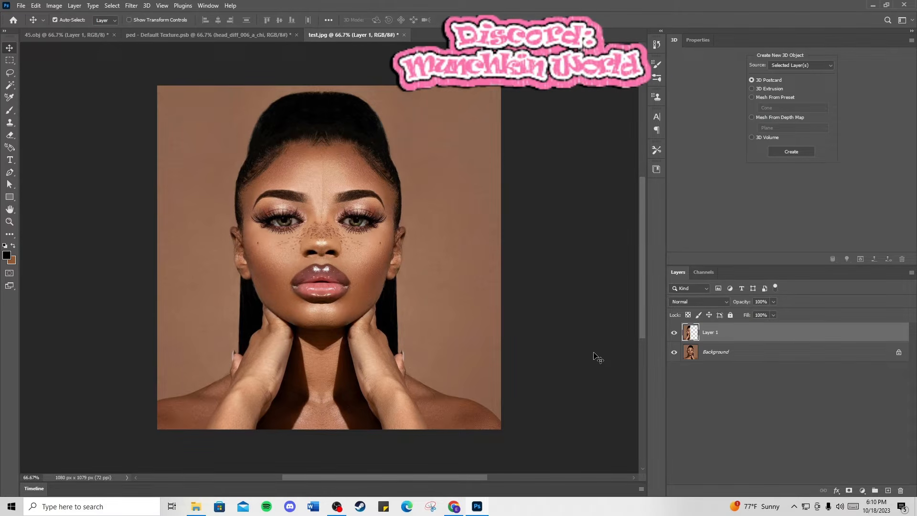
pyautogui.press('Right')
pyautogui.press('Left')
pyautogui.press('Left')
pyautogui.press('Left')
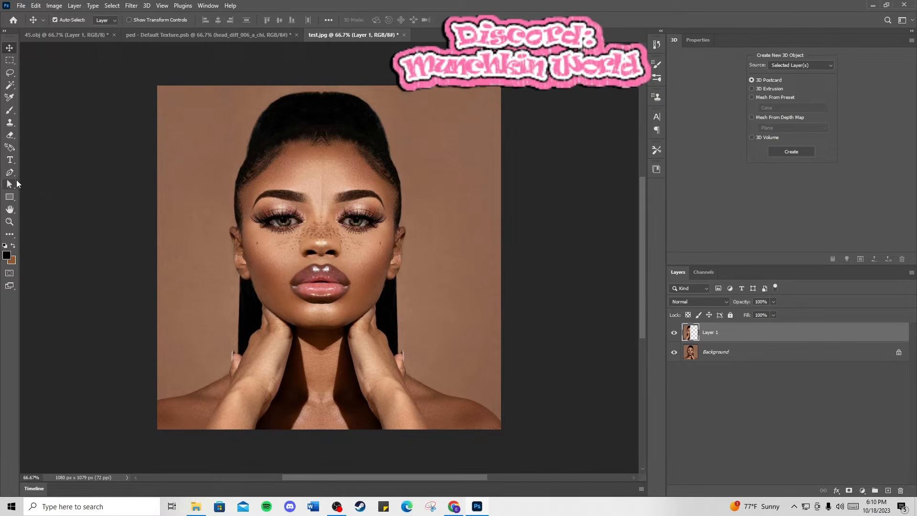
# Step: Activate the Eraser tool and sample the light forehead skin tone e8b99e as the foreground colour
pyautogui.click(9, 138)
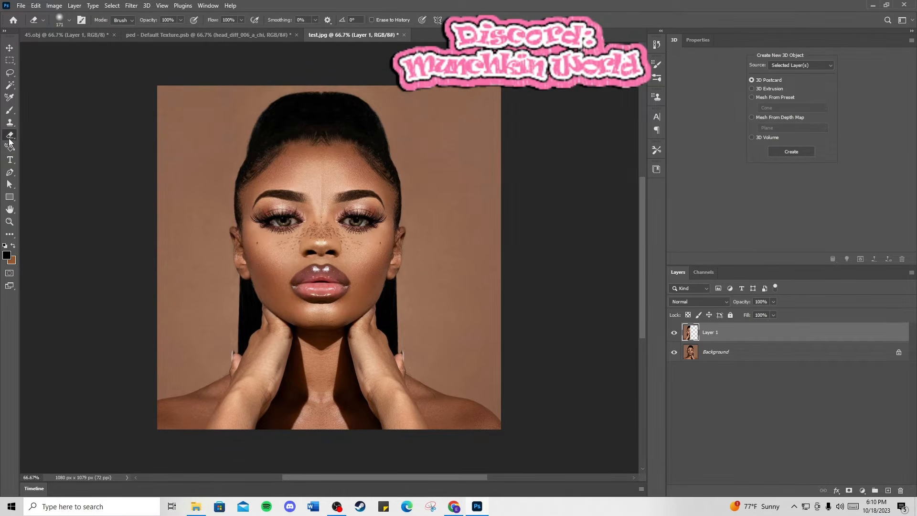
pyautogui.click(8, 255)
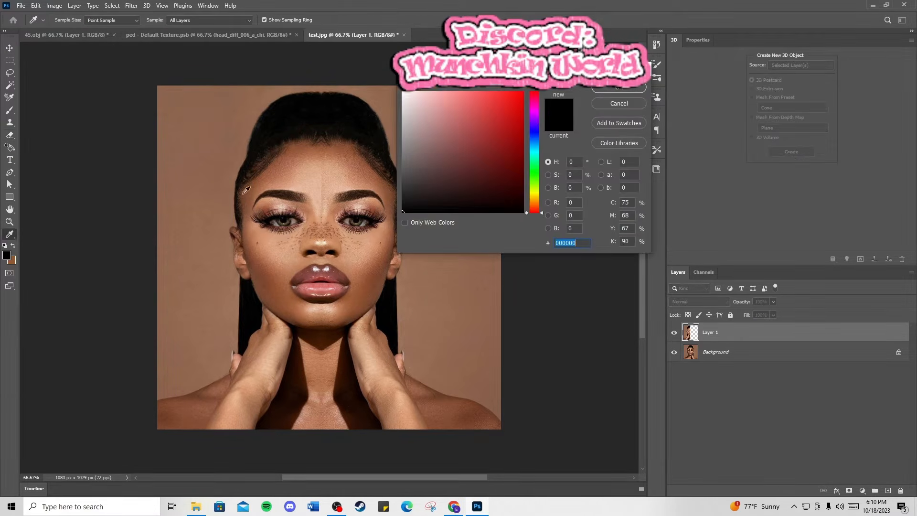
pyautogui.click(320, 185)
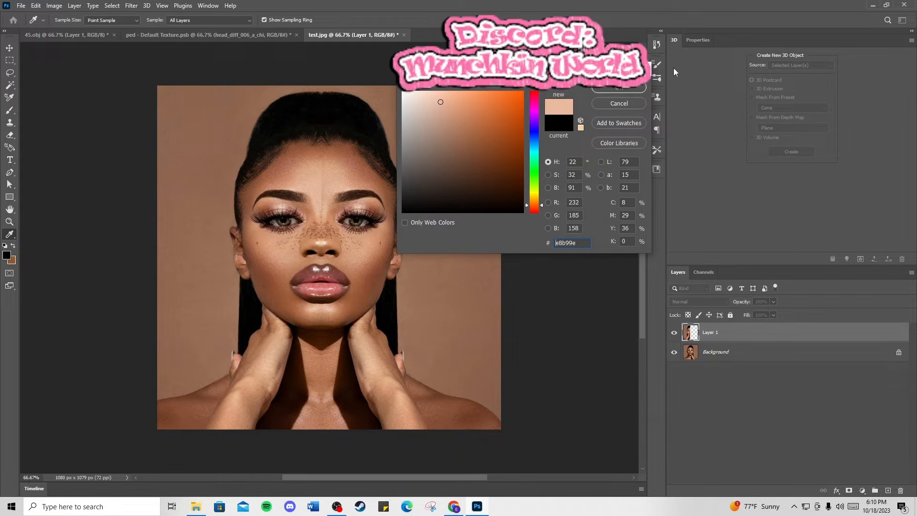
pyautogui.click(623, 88)
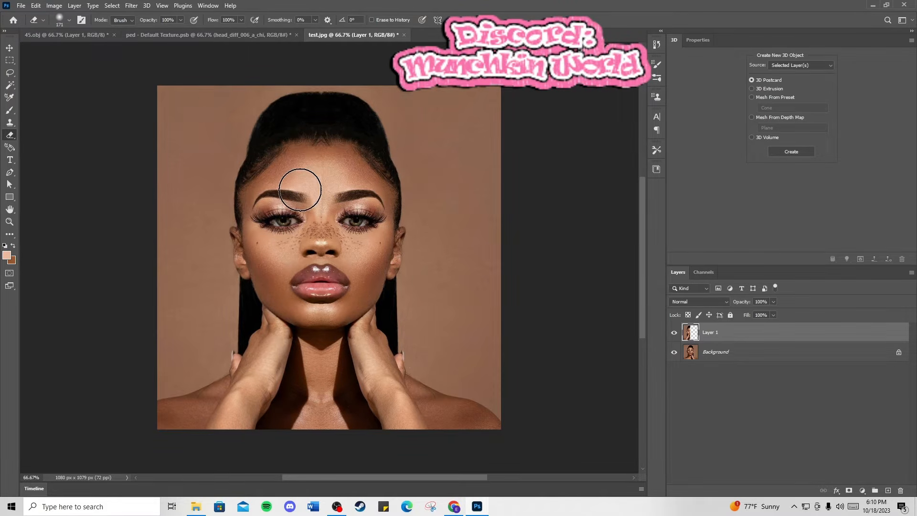
# Step: Set the soft round eraser to 73 px with 0% hardness and erase the seam down the middle of the forehead
pyautogui.click(41, 20)
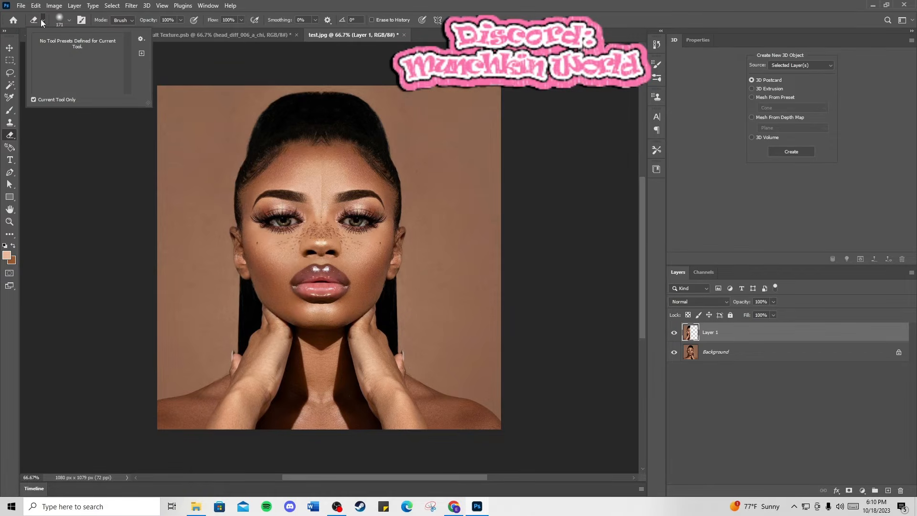
pyautogui.click(68, 23)
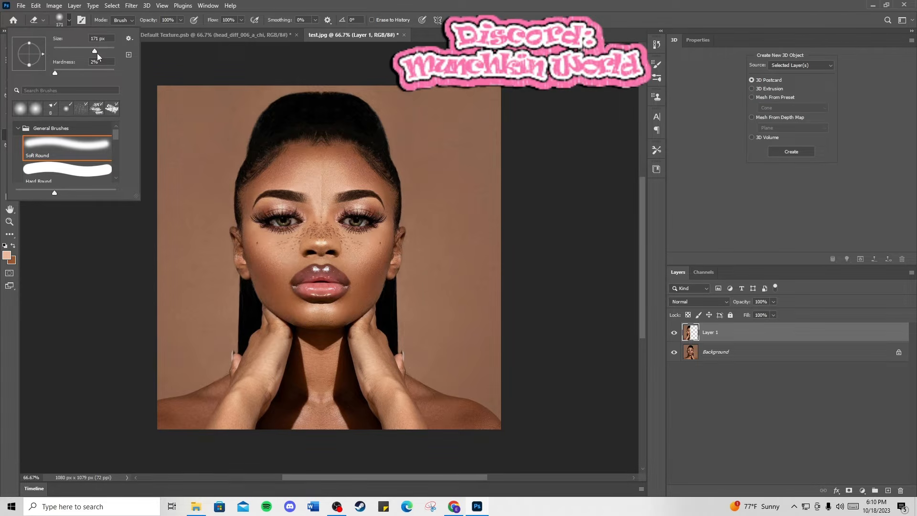
pyautogui.moveTo(96, 51); pyautogui.dragTo(50, 72)
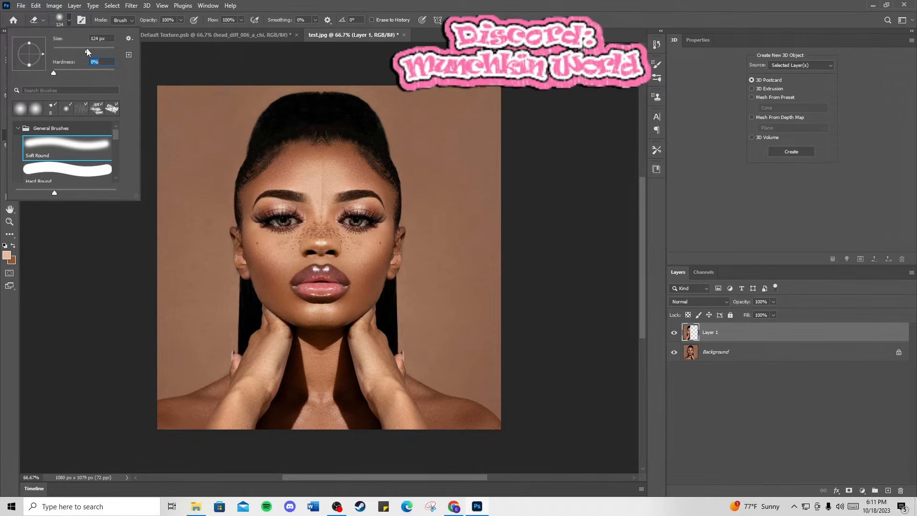
pyautogui.moveTo(86, 53); pyautogui.dragTo(82, 52)
pyautogui.click(321, 174)
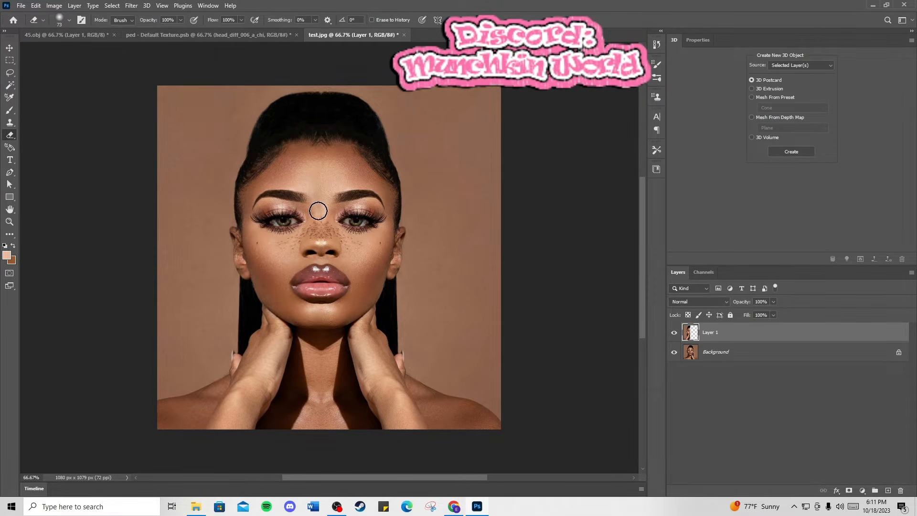
# Step: Sample the darker skin tone c38566 between the eyes as the foreground colour and return to the Eraser tool
pyautogui.scroll(2, 323, 224)
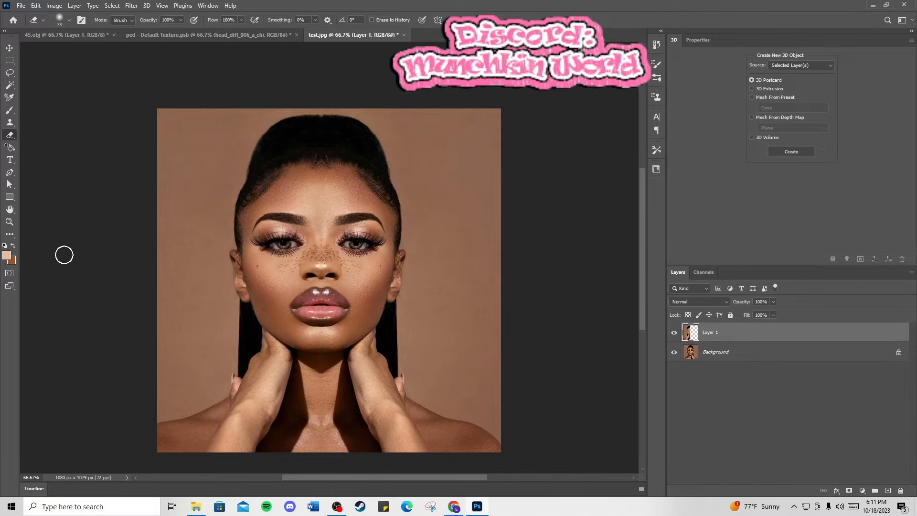
pyautogui.click(6, 255)
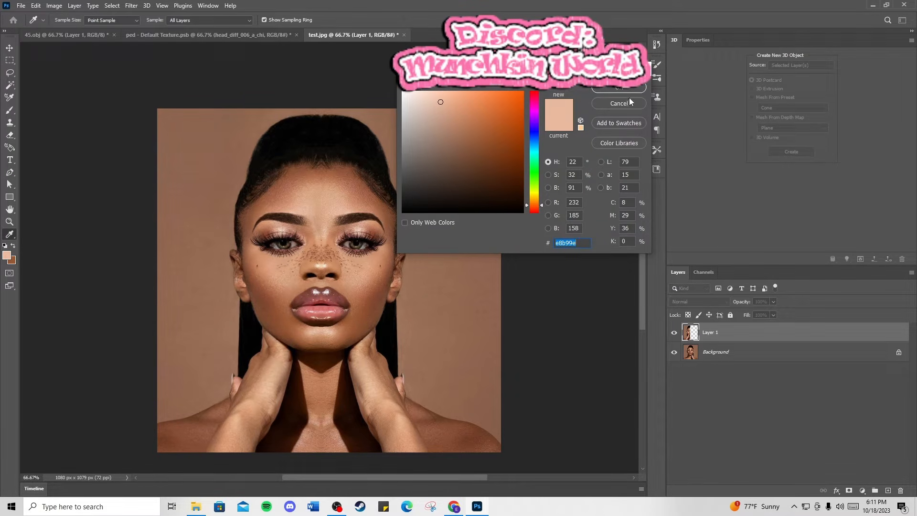
pyautogui.click(326, 248)
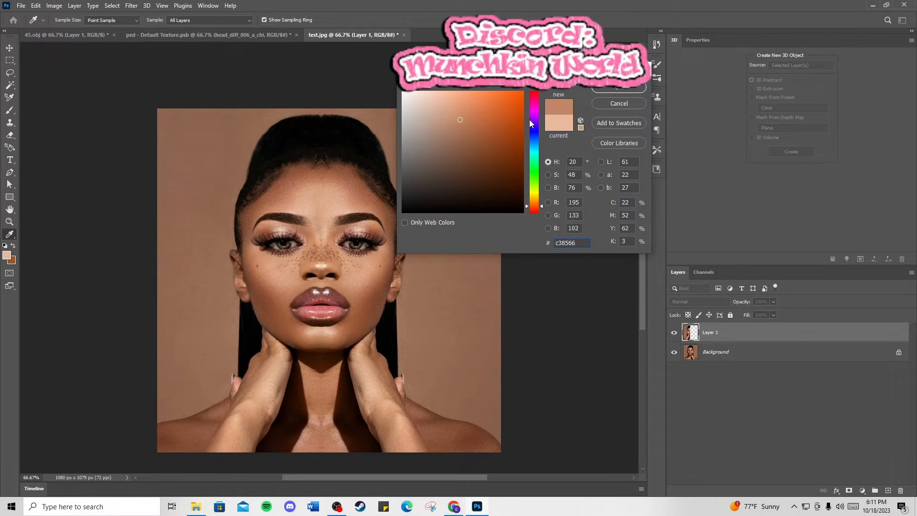
pyautogui.click(618, 90)
pyautogui.press('e')
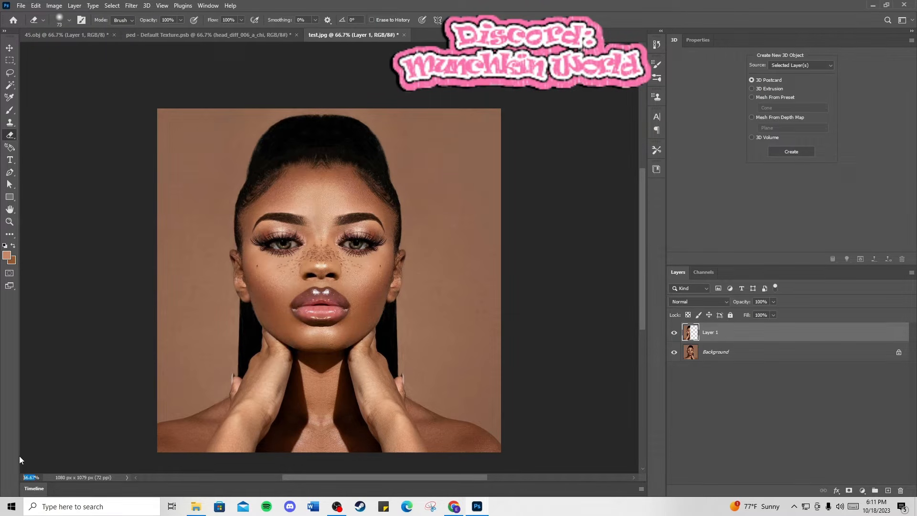
# Step: Examine the mirrored face at 100% zoom from hairline to neck for leftover seams
pyautogui.click(32, 477)
pyautogui.write('100')
pyautogui.press('Return')
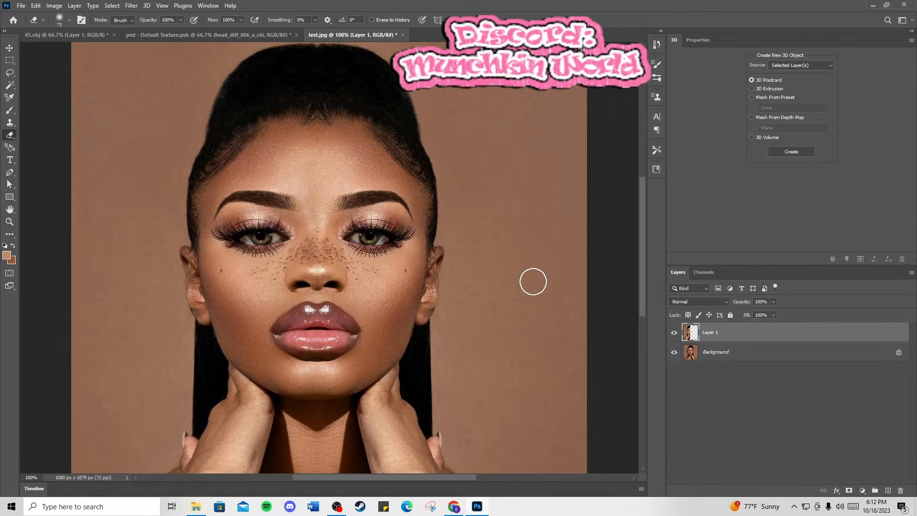
pyautogui.scroll(-2, 544, 325)
pyautogui.scroll(3, 545, 329)
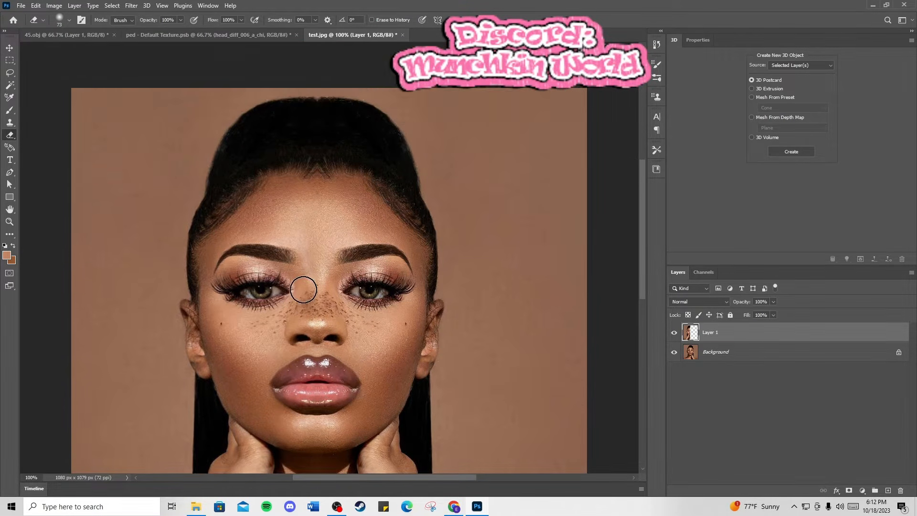
pyautogui.scroll(-3, 479, 328)
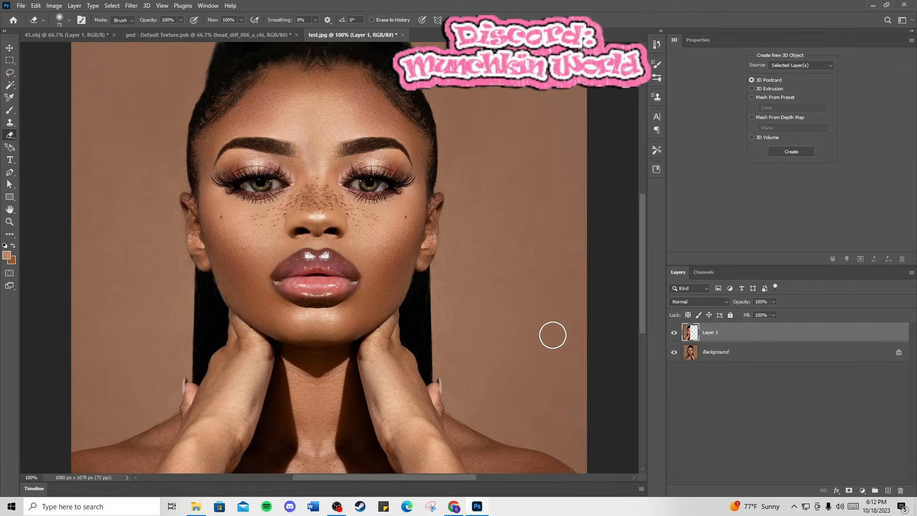
pyautogui.scroll(2, 547, 332)
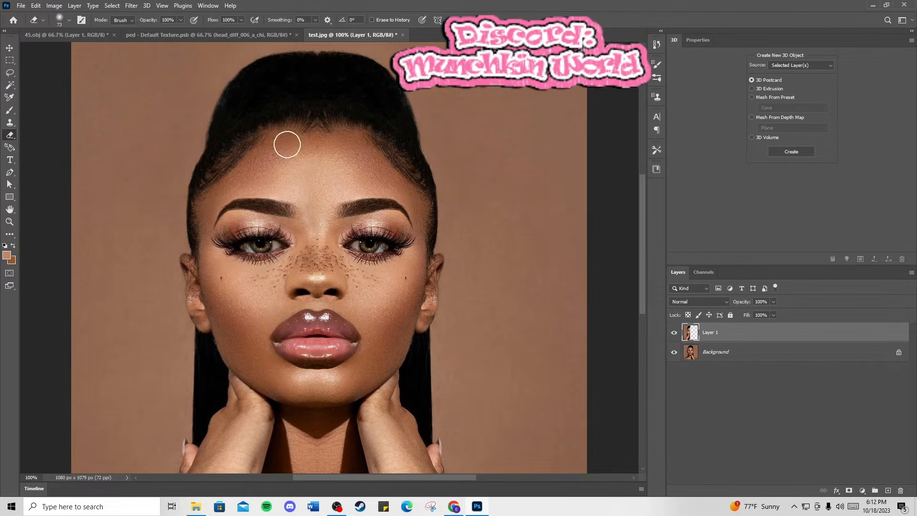
# Step: Merge the mirrored half-face layer down into the Background layer
pyautogui.rightClick(723, 336)
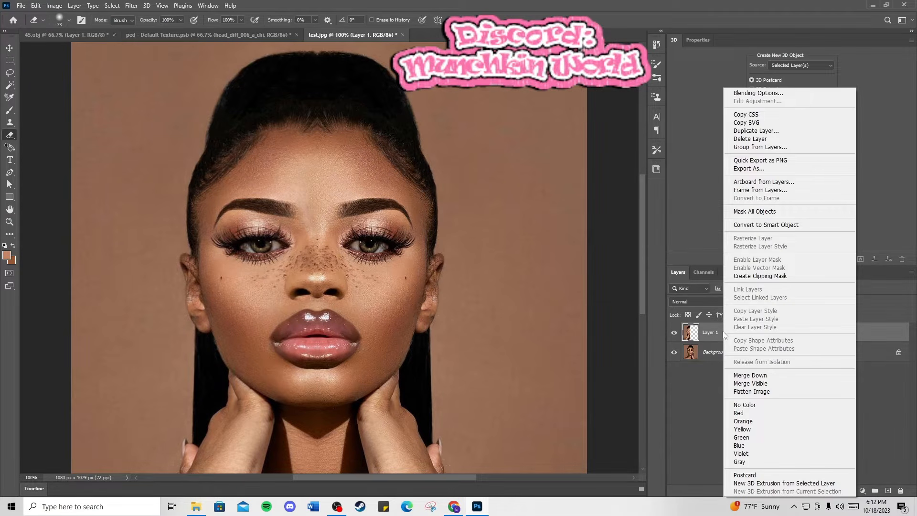
pyautogui.click(711, 334)
pyautogui.rightClick(713, 335)
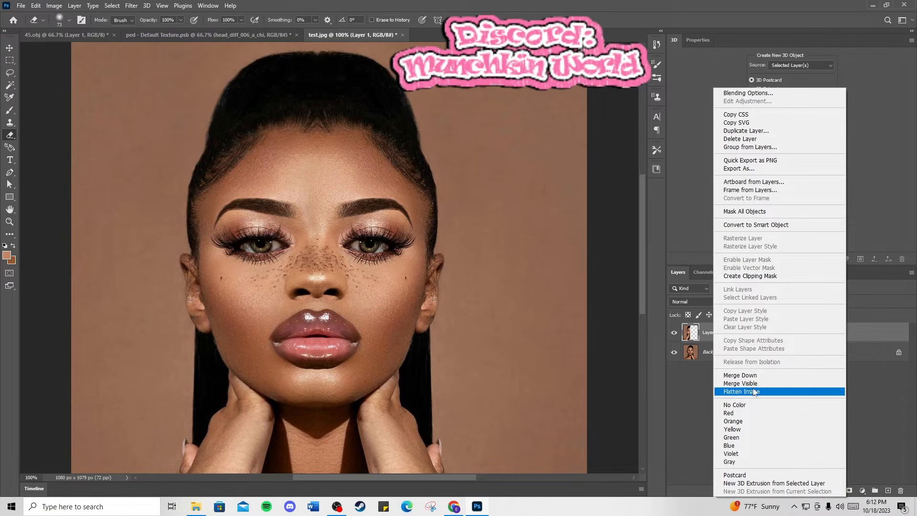
pyautogui.click(740, 375)
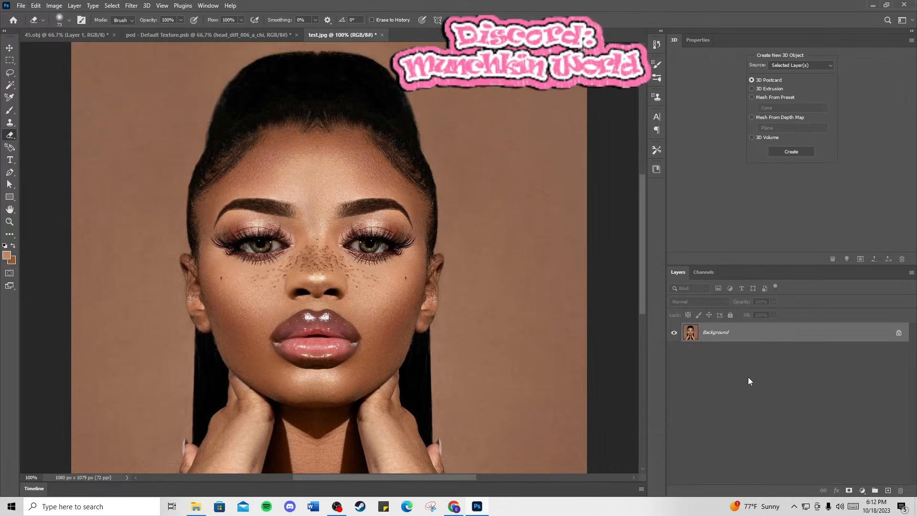
# Step: Copy the mirrored portrait from test.jpg into the 45.obj document as a new layer using the Move tool
pyautogui.scroll(-3, 102, 198)
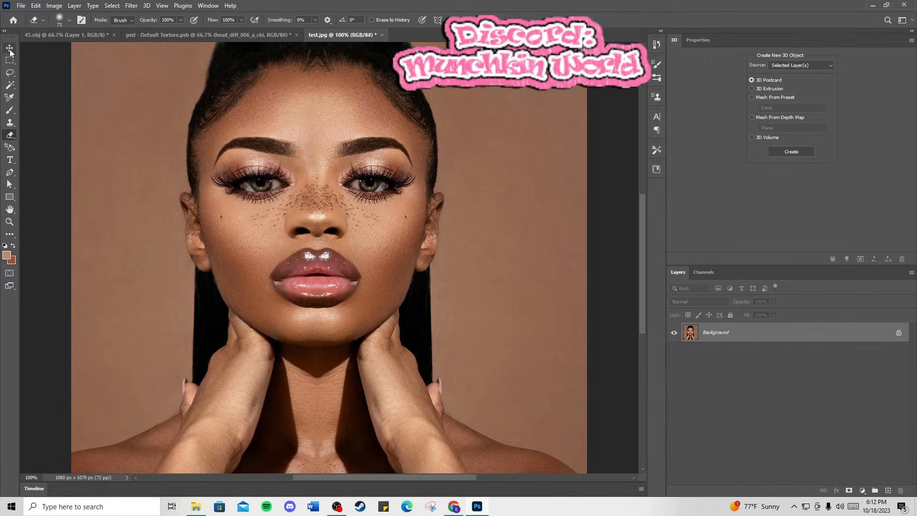
pyautogui.click(9, 48)
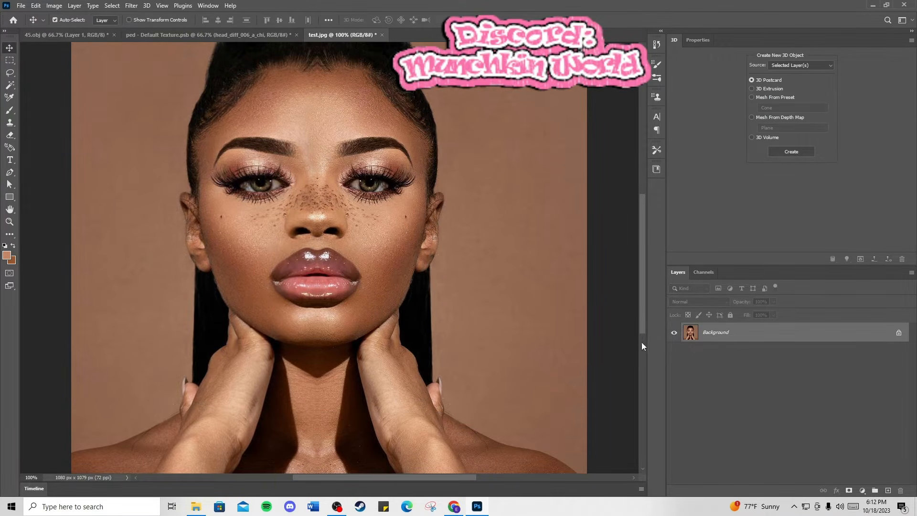
pyautogui.scroll(-3, 597, 353)
pyautogui.scroll(4, 602, 354)
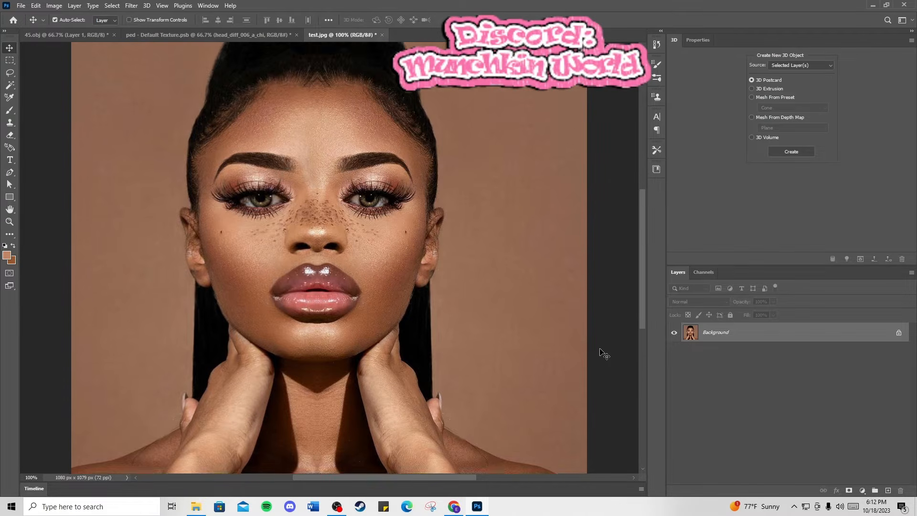
pyautogui.scroll(2, 414, 311)
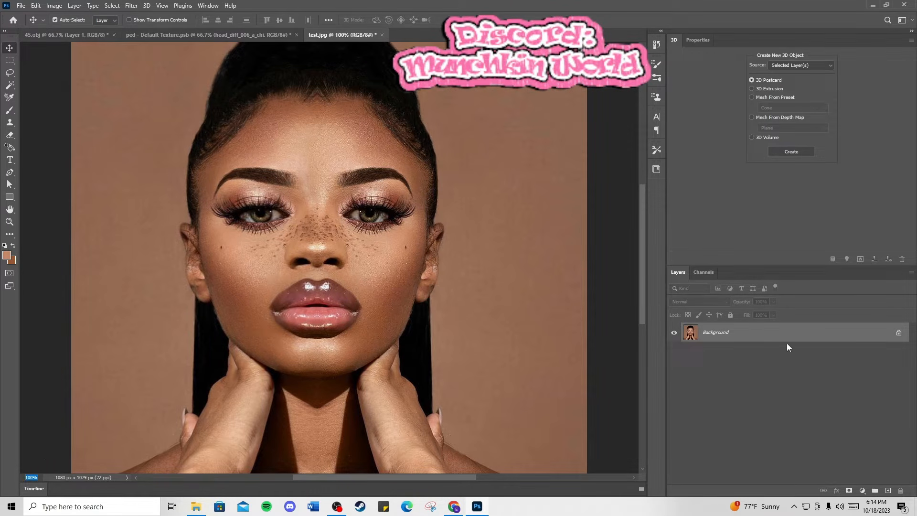
pyautogui.moveTo(305, 294); pyautogui.dragTo(269, 2)
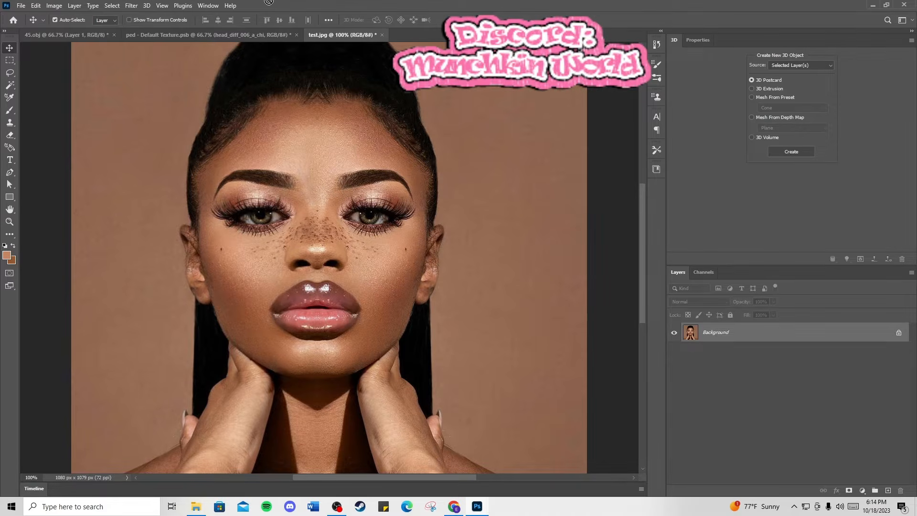
pyautogui.moveTo(79, 37); pyautogui.dragTo(55, 37)
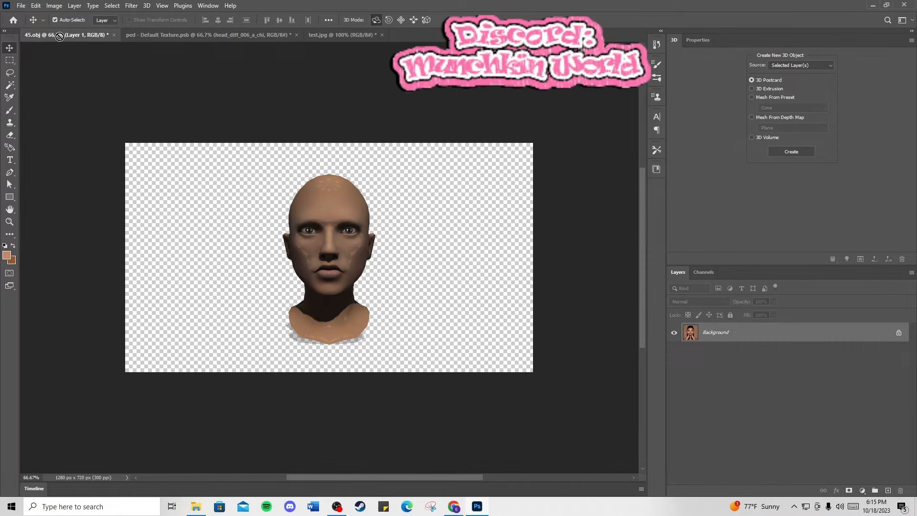
pyautogui.moveTo(59, 36); pyautogui.dragTo(343, 236)
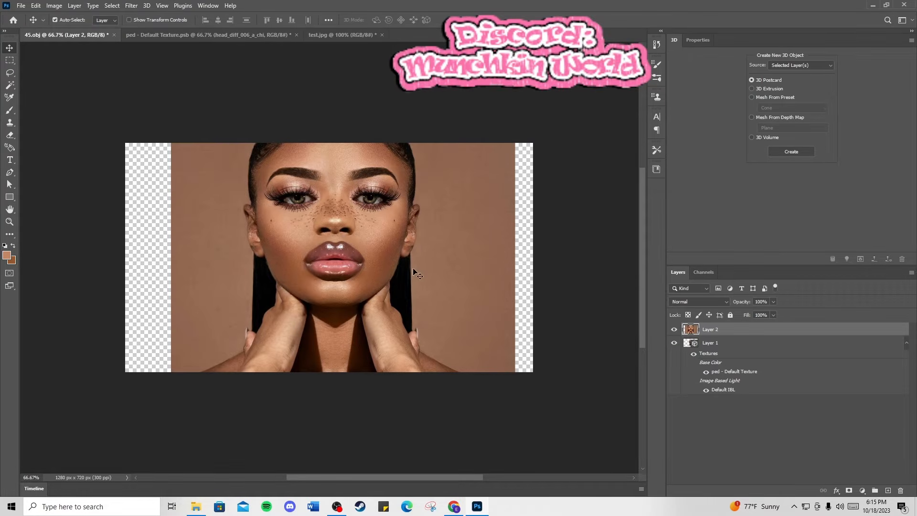
# Step: Reposition the portrait layer so its face roughly covers the 3D head, with more of the hair inside the canvas
pyautogui.scroll(-2, 372, 252)
pyautogui.moveTo(366, 207); pyautogui.dragTo(361, 252)
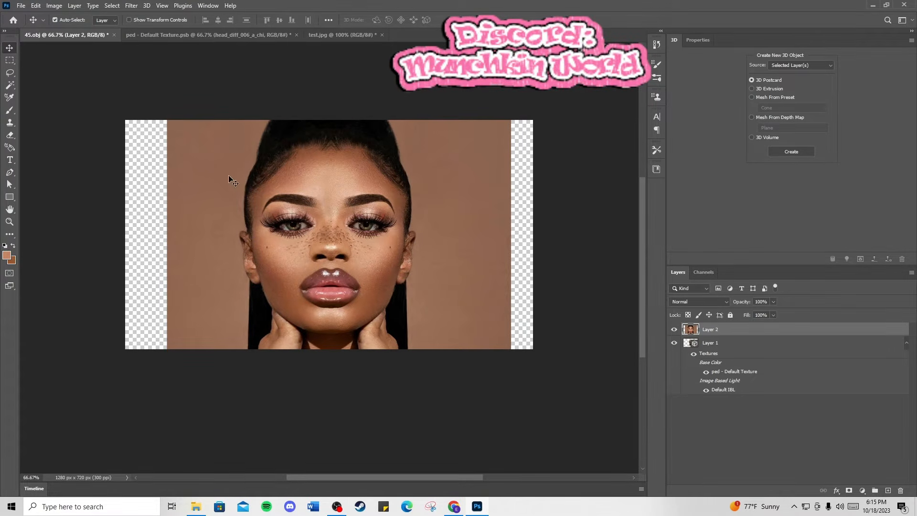
pyautogui.moveTo(420, 220); pyautogui.dragTo(337, 244)
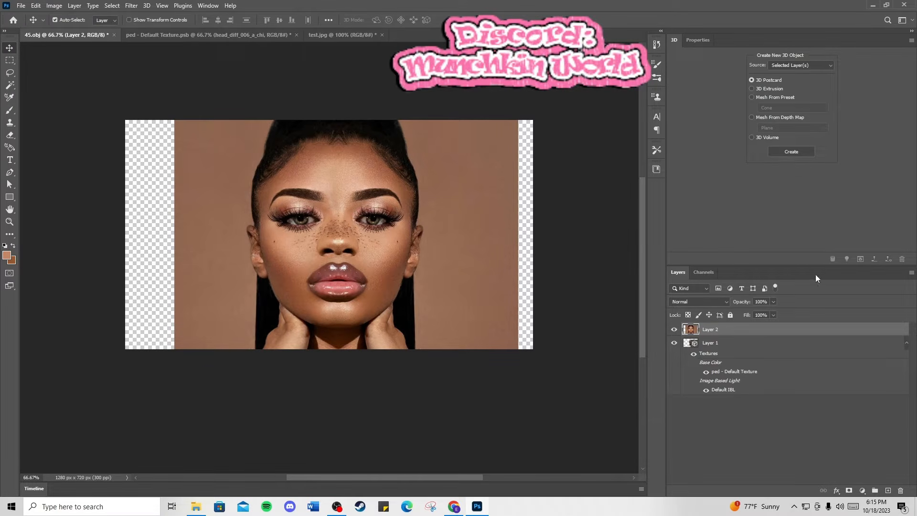
# Step: Lower the portrait layer's opacity to 60% and centre the face over the 3D head
pyautogui.click(772, 303)
pyautogui.moveTo(774, 314); pyautogui.dragTo(748, 314)
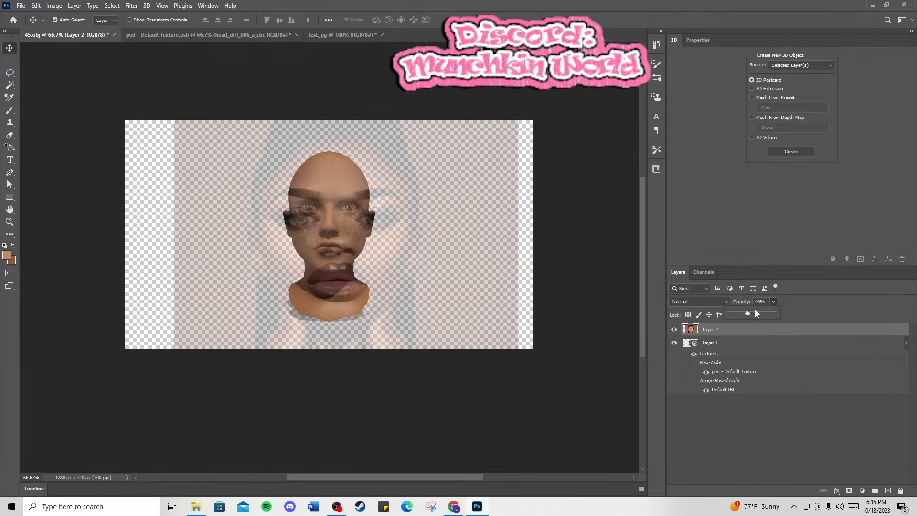
pyautogui.moveTo(354, 255)
pyautogui.mouseDown()
pyautogui.moveTo(351, 233)
pyautogui.moveTo(349, 247)
pyautogui.mouseUp()
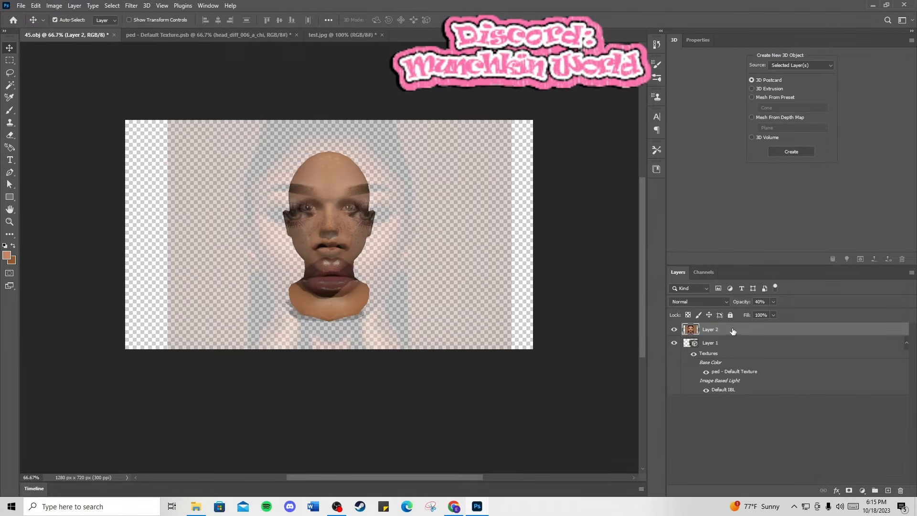
pyautogui.moveTo(373, 236); pyautogui.dragTo(370, 231)
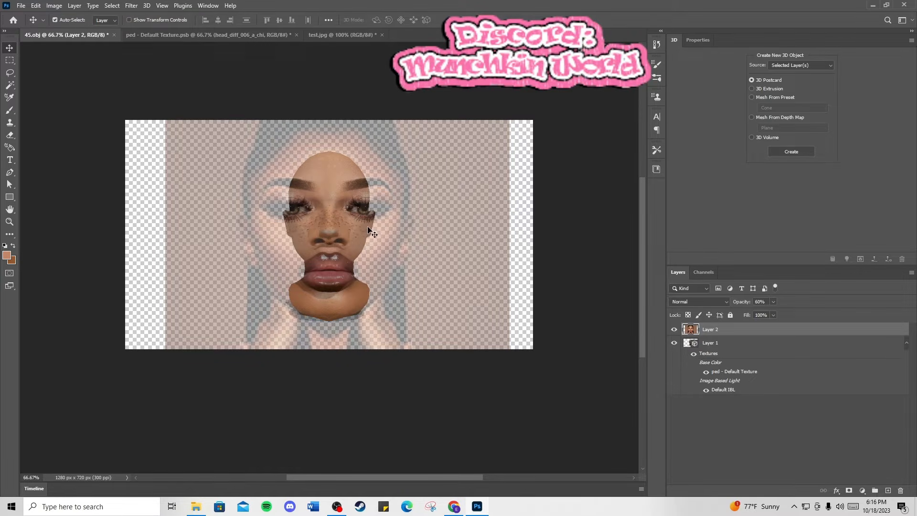
# Step: Show the transform controls, scale the portrait to about 58% width and 61% height, centre it on the head and apply
pyautogui.click(128, 19)
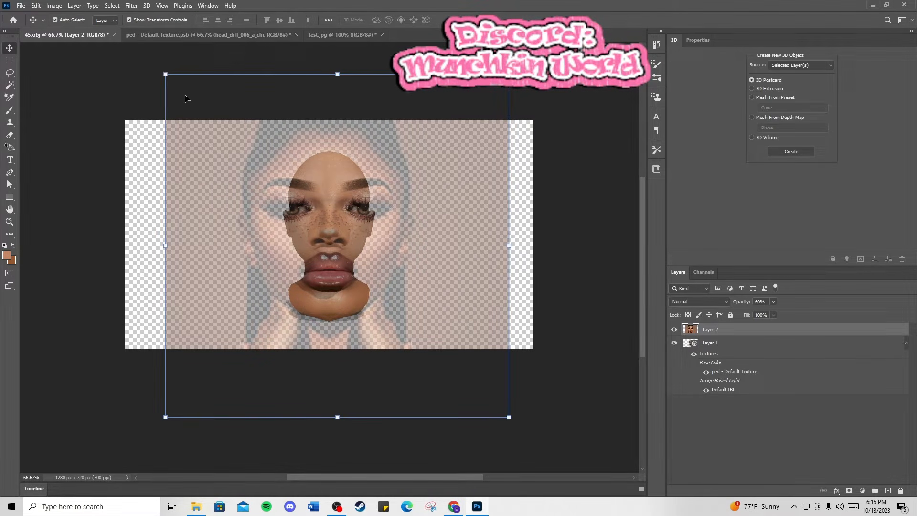
pyautogui.moveTo(166, 74); pyautogui.dragTo(283, 167)
pyautogui.moveTo(465, 331); pyautogui.dragTo(405, 276)
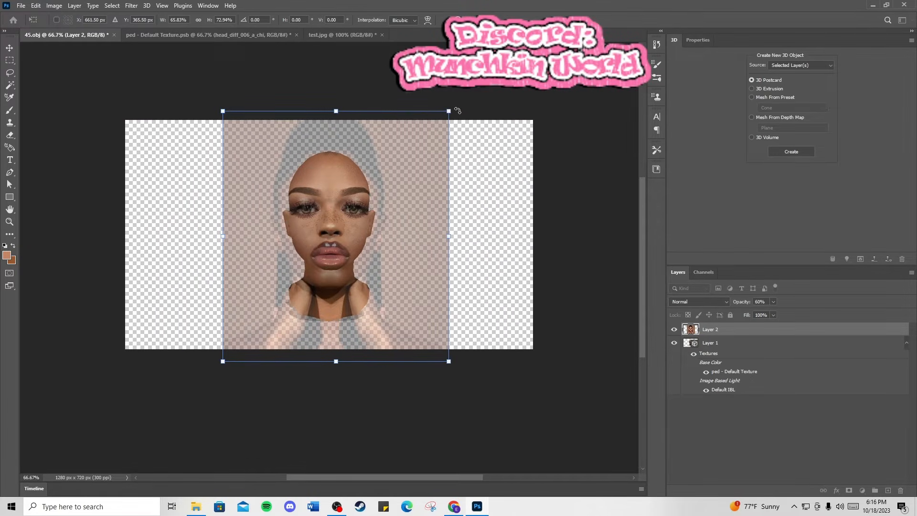
pyautogui.moveTo(448, 113); pyautogui.dragTo(424, 150)
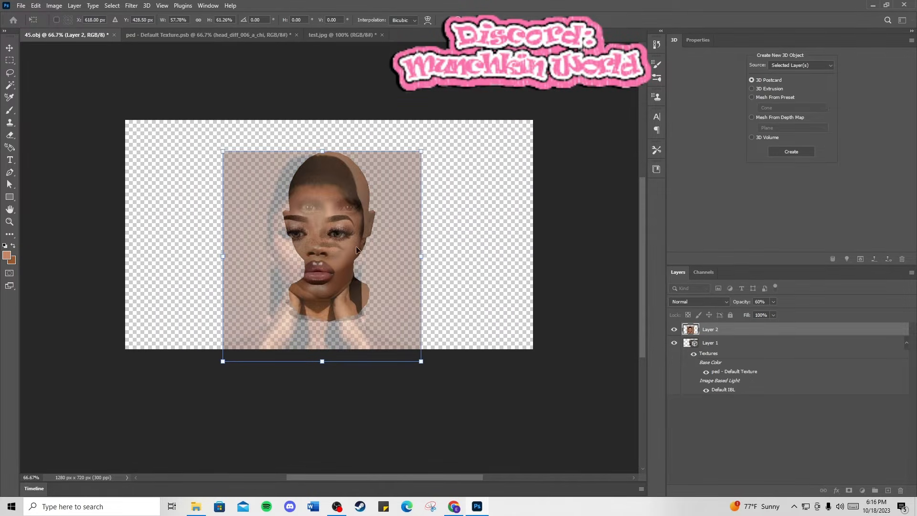
pyautogui.moveTo(356, 253); pyautogui.dragTo(366, 233)
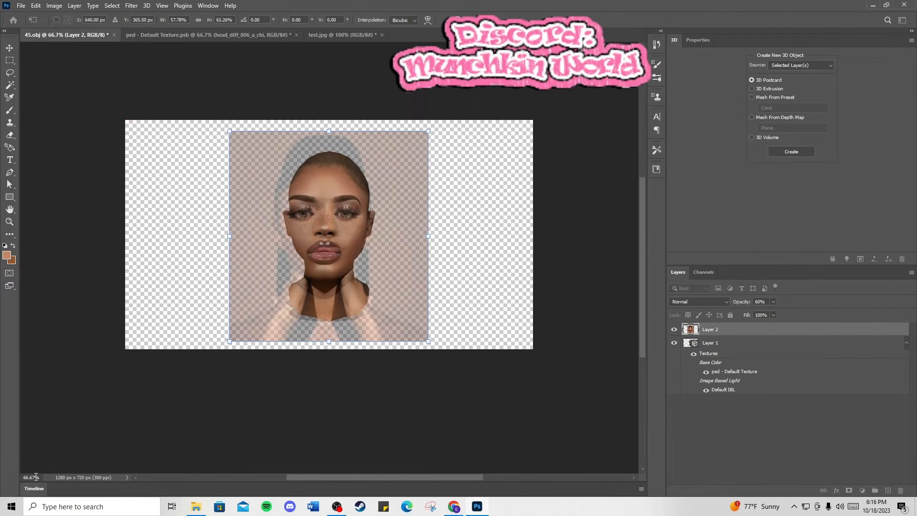
pyautogui.press('Return')
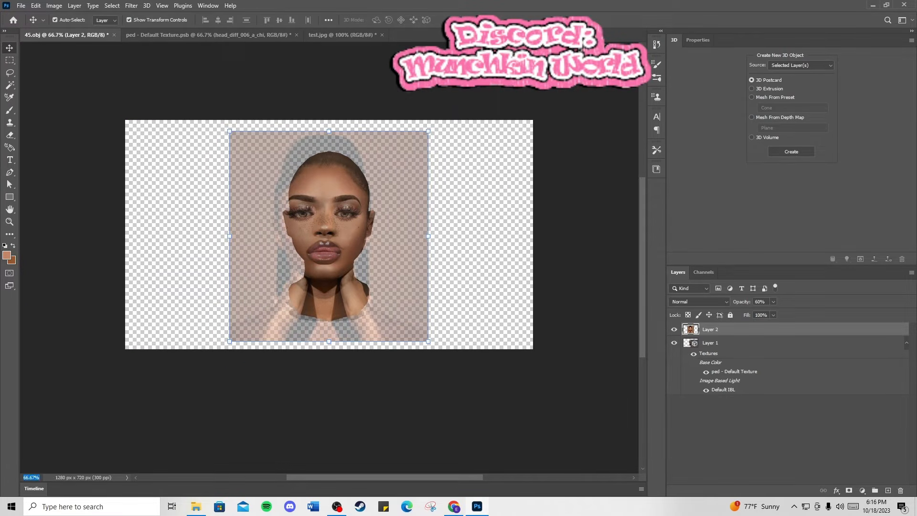
# Step: At 130% zoom, resize the portrait to about 83% width and 77% height and align its face with the 3D head
pyautogui.write('100')
pyautogui.press('Return')
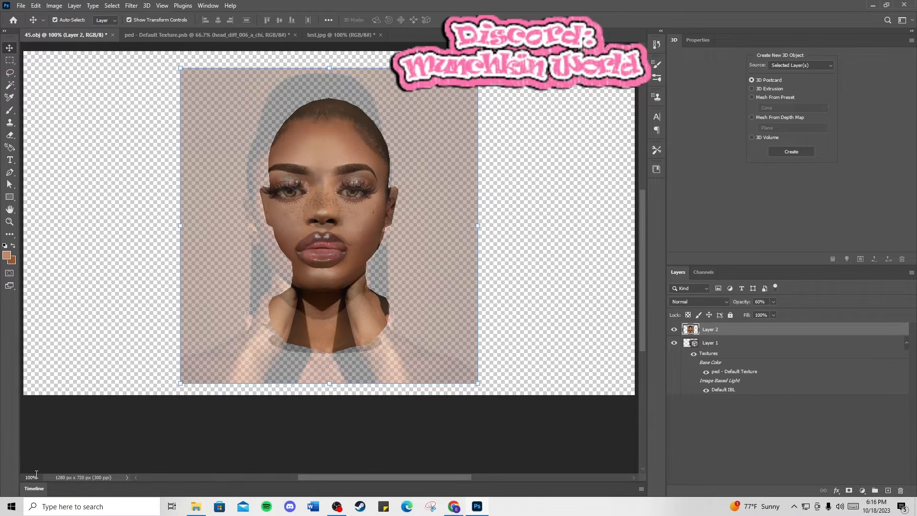
pyautogui.write('130')
pyautogui.press('Return')
pyautogui.moveTo(481, 198)
pyautogui.mouseDown()
pyautogui.moveTo(458, 233)
pyautogui.moveTo(482, 180)
pyautogui.moveTo(494, 187)
pyautogui.mouseUp()
pyautogui.moveTo(541, 411); pyautogui.dragTo(450, 319)
pyautogui.moveTo(144, 110); pyautogui.dragTo(167, 135)
pyautogui.moveTo(304, 163); pyautogui.dragTo(331, 198)
pyautogui.moveTo(199, 198); pyautogui.dragTo(175, 197)
pyautogui.moveTo(354, 219)
pyautogui.mouseDown()
pyautogui.moveTo(370, 214)
pyautogui.moveTo(366, 225)
pyautogui.moveTo(362, 217)
pyautogui.mouseUp()
pyautogui.moveTo(486, 197); pyautogui.dragTo(495, 196)
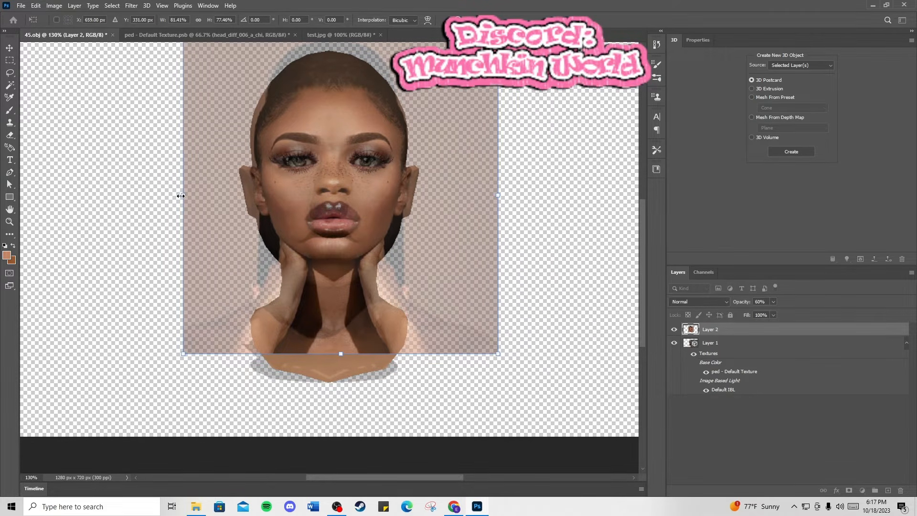
pyautogui.moveTo(181, 195); pyautogui.dragTo(177, 195)
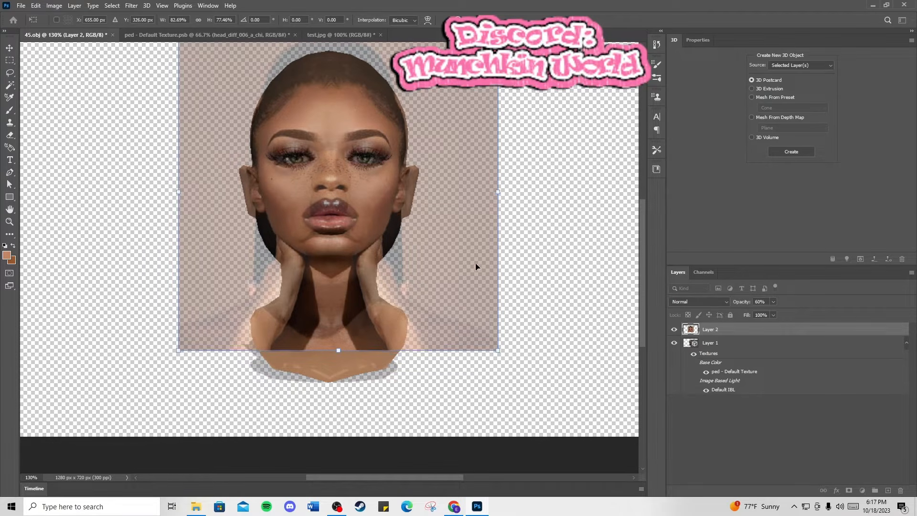
# Step: Enlarge the portrait to about 89% width and 91% height, keeping the eyes and nose aligned with the 3D head
pyautogui.moveTo(402, 270)
pyautogui.mouseDown()
pyautogui.moveTo(415, 276)
pyautogui.moveTo(405, 280)
pyautogui.mouseUp()
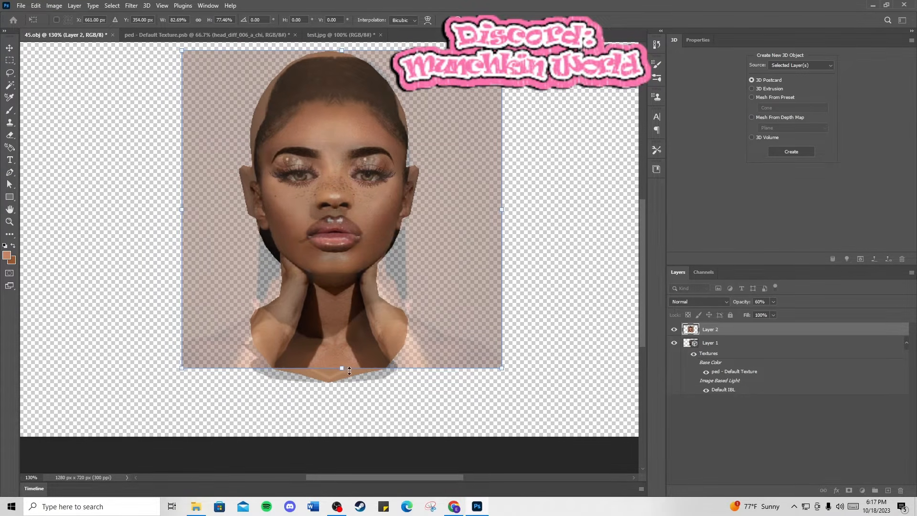
pyautogui.moveTo(349, 371); pyautogui.dragTo(345, 389)
pyautogui.moveTo(380, 314)
pyautogui.mouseDown()
pyautogui.moveTo(377, 292)
pyautogui.moveTo(376, 311)
pyautogui.moveTo(376, 304)
pyautogui.mouseUp()
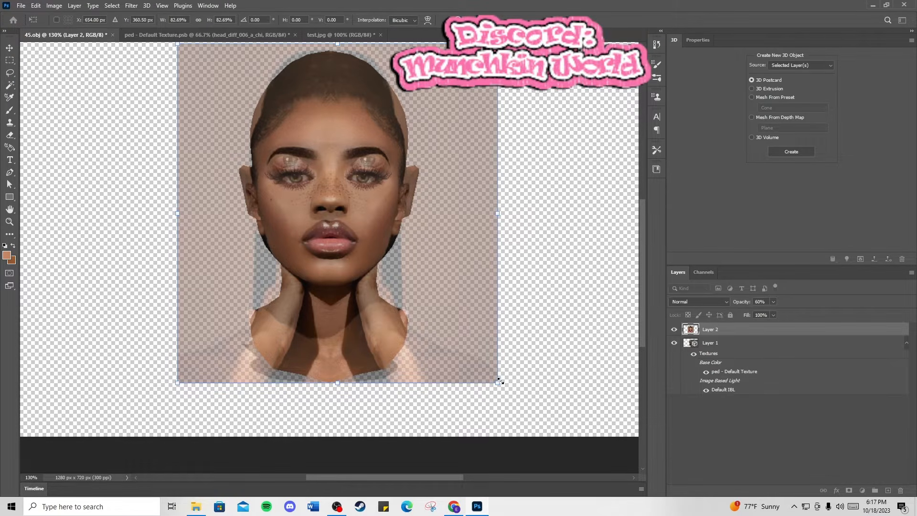
pyautogui.moveTo(499, 381); pyautogui.dragTo(521, 401)
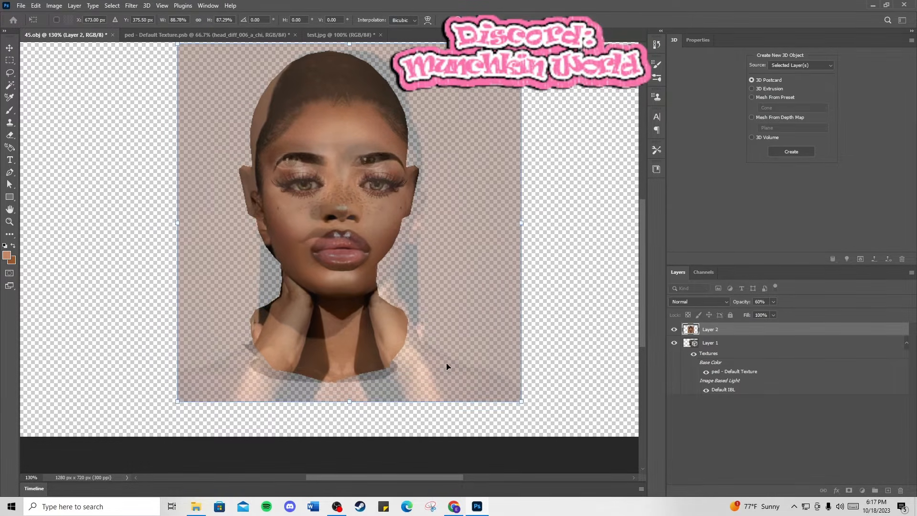
pyautogui.moveTo(446, 363); pyautogui.dragTo(436, 342)
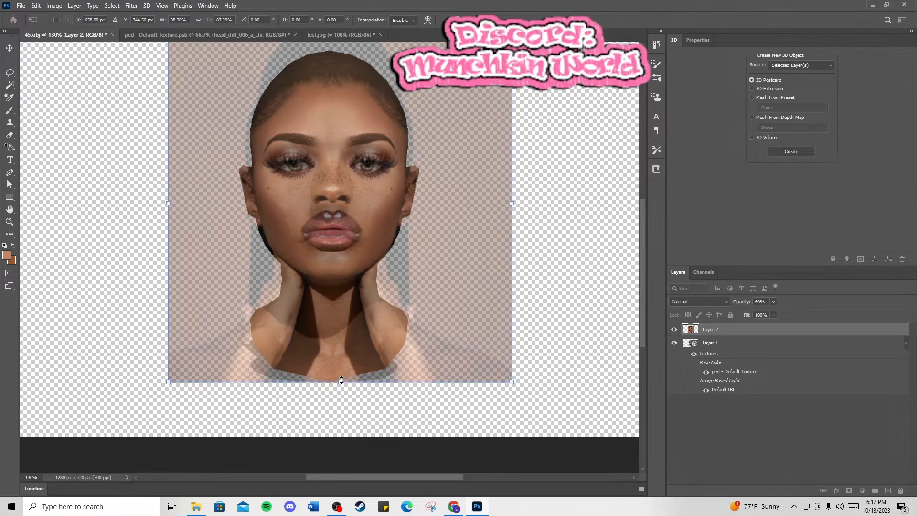
pyautogui.moveTo(341, 380); pyautogui.dragTo(344, 394)
pyautogui.moveTo(370, 206); pyautogui.dragTo(368, 197)
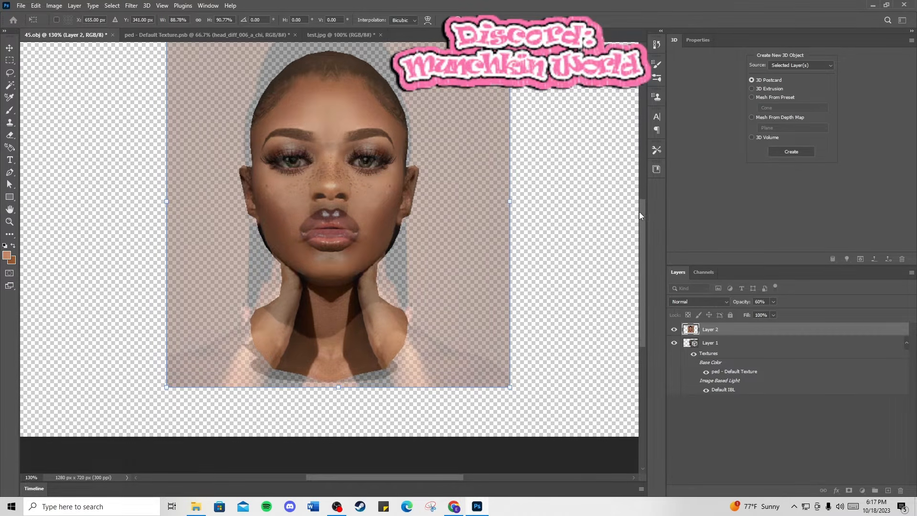
pyautogui.moveTo(639, 212); pyautogui.dragTo(638, 187)
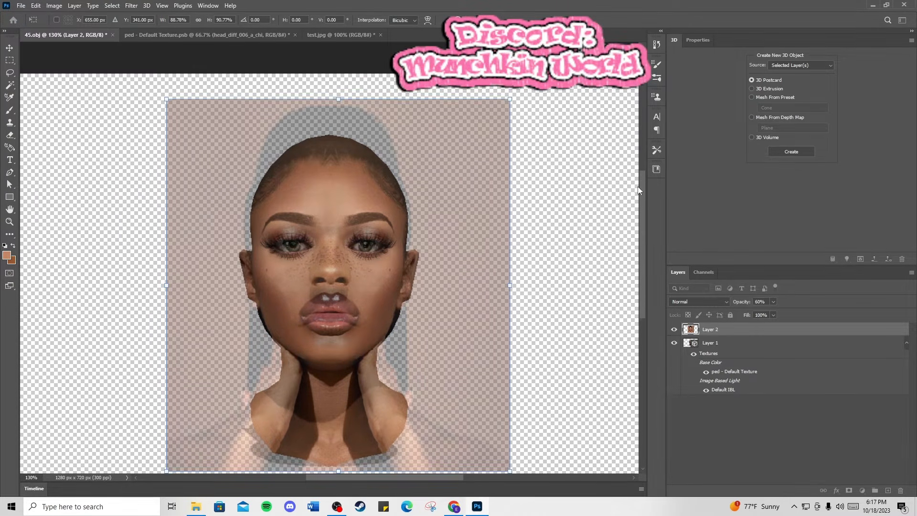
# Step: Apply the transform and, at 200% zoom, move the portrait slightly down to match its nose and lips to the head
pyautogui.click(30, 477)
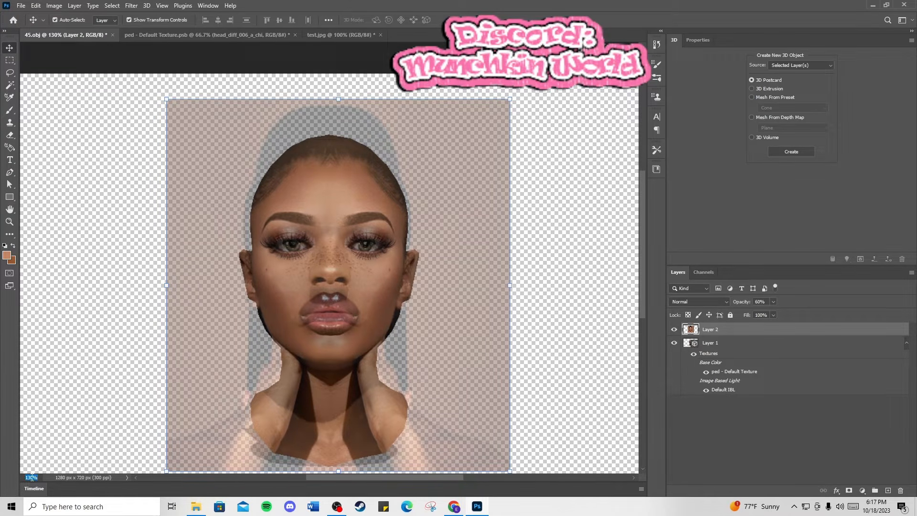
pyautogui.write('200')
pyautogui.press('Return')
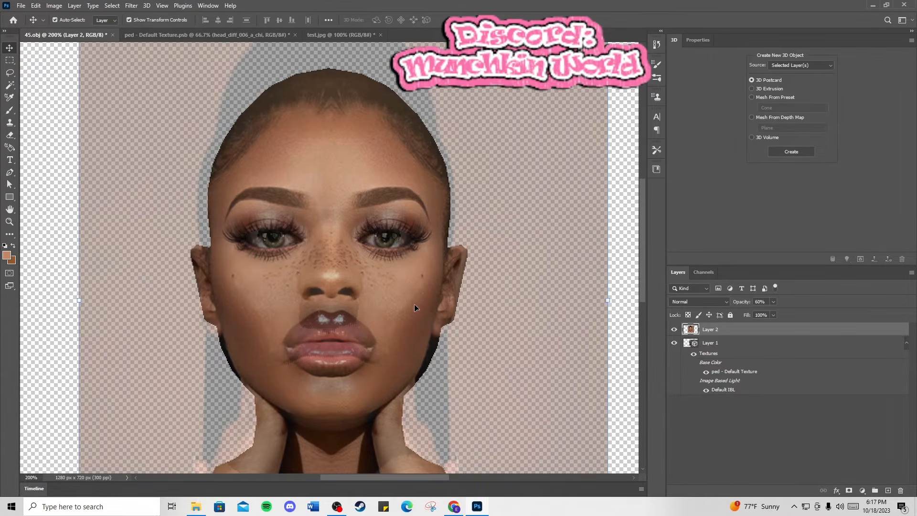
pyautogui.moveTo(414, 304)
pyautogui.mouseDown()
pyautogui.moveTo(410, 283)
pyautogui.moveTo(414, 304)
pyautogui.mouseUp()
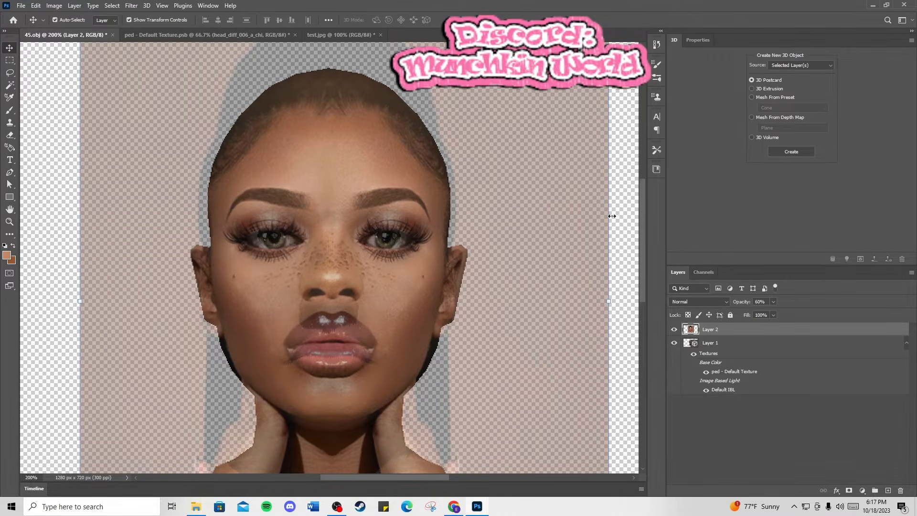
pyautogui.moveTo(499, 279)
pyautogui.mouseDown()
pyautogui.moveTo(497, 301)
pyautogui.moveTo(503, 293)
pyautogui.mouseUp()
pyautogui.scroll(3, 554, 253)
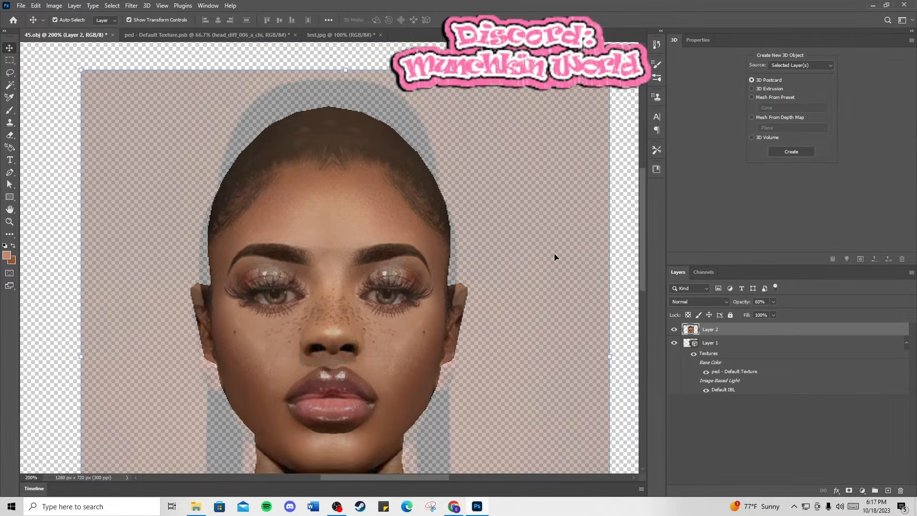
# Step: Scale the portrait to about 103% width and 110% height and shift it down to realign the facial features
pyautogui.moveTo(609, 100); pyautogui.dragTo(624, 77)
pyautogui.moveTo(483, 382)
pyautogui.mouseDown()
pyautogui.moveTo(475, 381)
pyautogui.moveTo(487, 361)
pyautogui.moveTo(478, 390)
pyautogui.mouseUp()
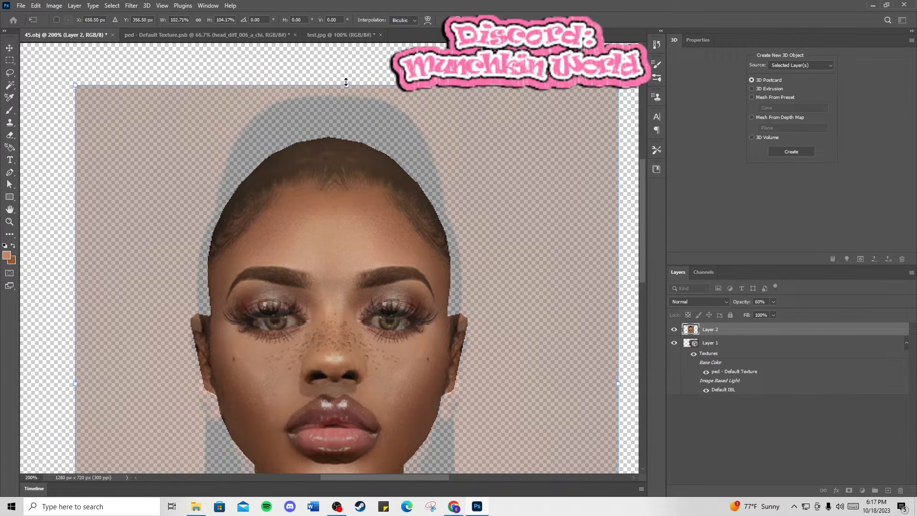
pyautogui.moveTo(347, 84); pyautogui.dragTo(347, 48)
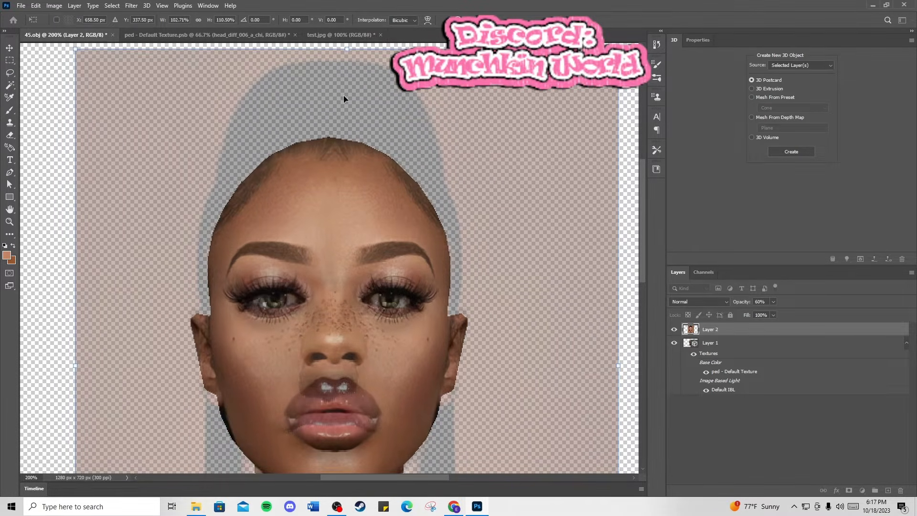
pyautogui.moveTo(374, 278); pyautogui.dragTo(373, 297)
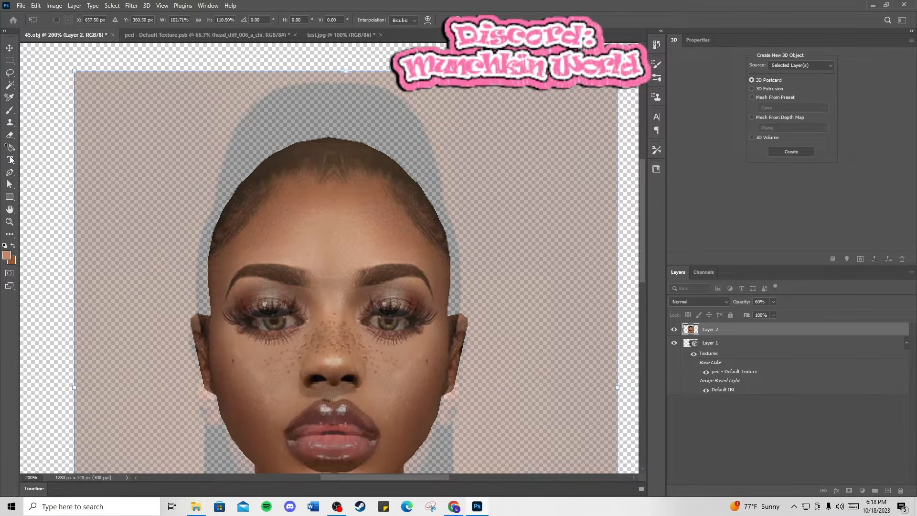
# Step: Enlarge the portrait to about 107% width and 113% height, repositioning it to match the 3D head's facial features
pyautogui.moveTo(73, 70); pyautogui.dragTo(60, 55)
pyautogui.moveTo(421, 312); pyautogui.dragTo(428, 318)
pyautogui.moveTo(427, 315)
pyautogui.mouseDown()
pyautogui.moveTo(429, 337)
pyautogui.moveTo(428, 303)
pyautogui.mouseUp()
pyautogui.scroll(-5, 406, 349)
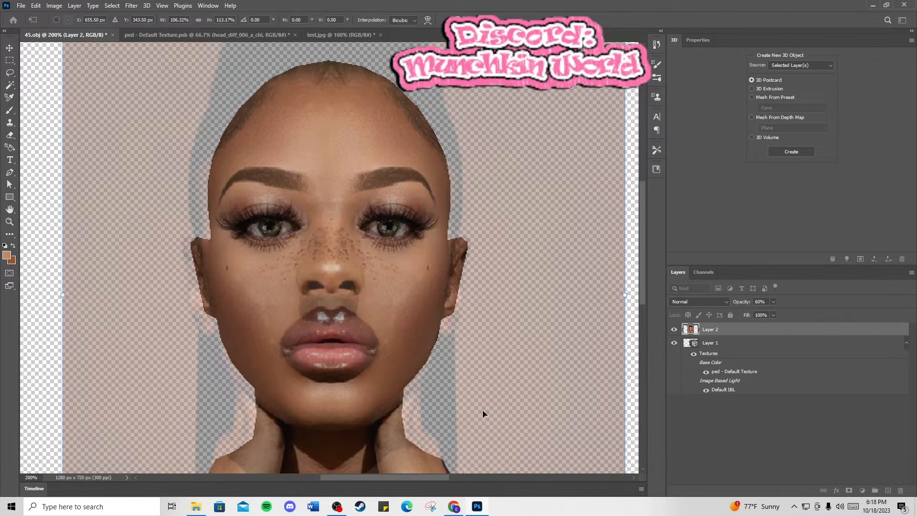
pyautogui.moveTo(389, 265)
pyautogui.mouseDown()
pyautogui.moveTo(387, 255)
pyautogui.moveTo(386, 286)
pyautogui.moveTo(367, 234)
pyautogui.moveTo(330, 306)
pyautogui.moveTo(359, 325)
pyautogui.moveTo(398, 294)
pyautogui.moveTo(386, 284)
pyautogui.mouseUp()
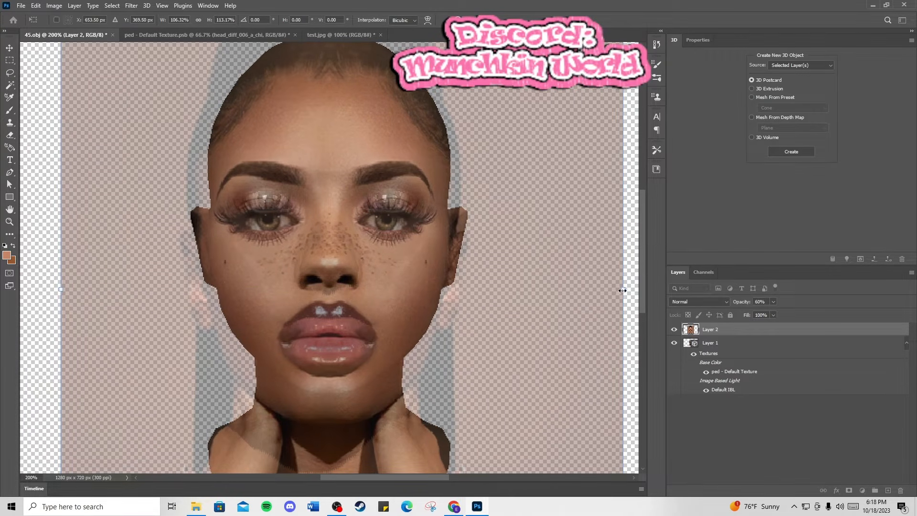
pyautogui.moveTo(622, 290); pyautogui.dragTo(626, 289)
pyautogui.moveTo(487, 307); pyautogui.dragTo(480, 285)
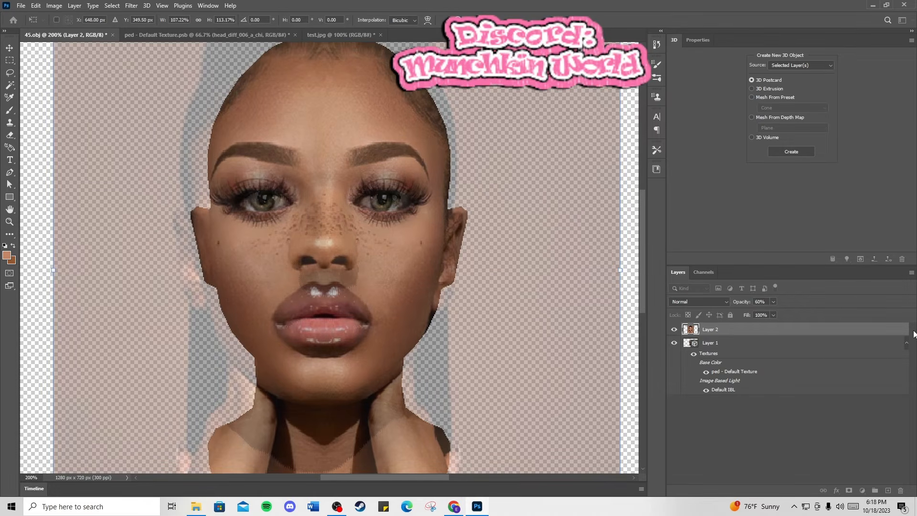
# Step: Lower the portrait layer's opacity to 49% and shift the portrait slightly down and right over the head
pyautogui.click(772, 301)
pyautogui.moveTo(771, 313); pyautogui.dragTo(769, 313)
pyautogui.moveTo(376, 327); pyautogui.dragTo(380, 337)
# Step: Stretch the portrait upward to about 117% height and move it slightly down to line up the eyes and nose
pyautogui.scroll(5, 438, 185)
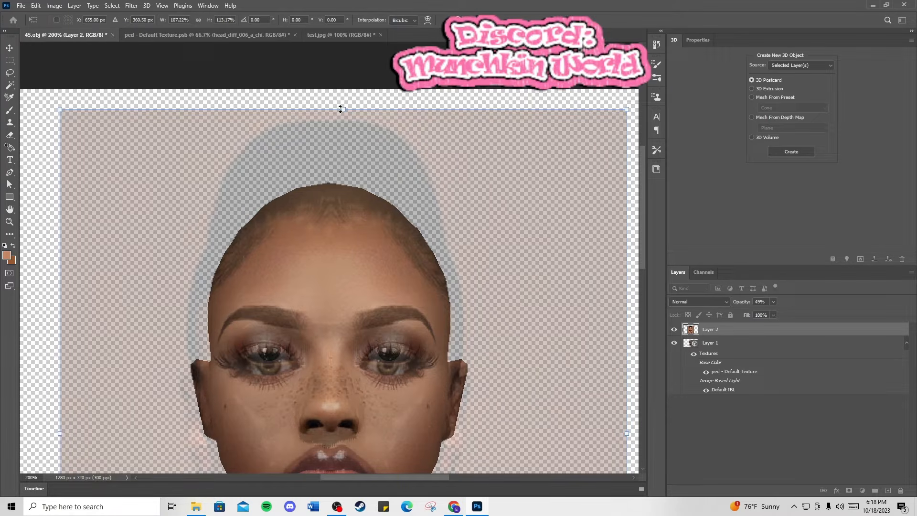
pyautogui.moveTo(344, 110); pyautogui.dragTo(348, 89)
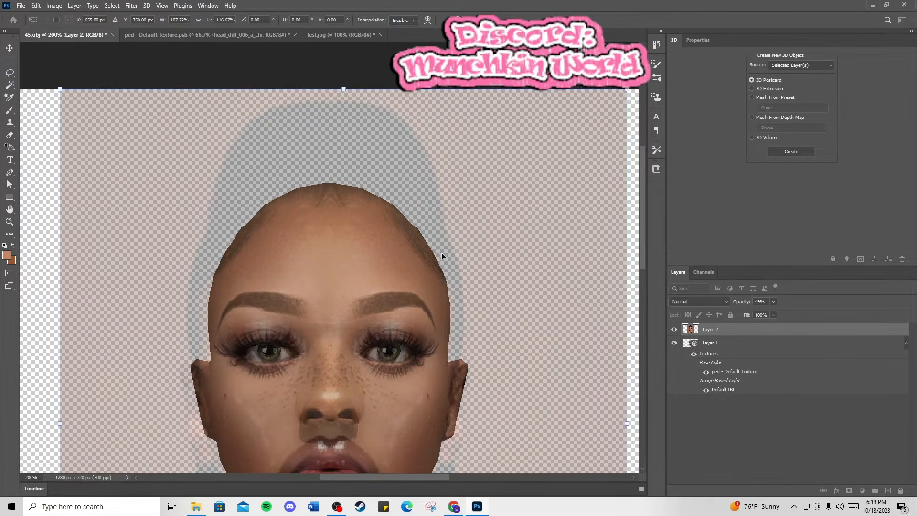
pyautogui.scroll(-2, 442, 267)
pyautogui.scroll(-2, 438, 329)
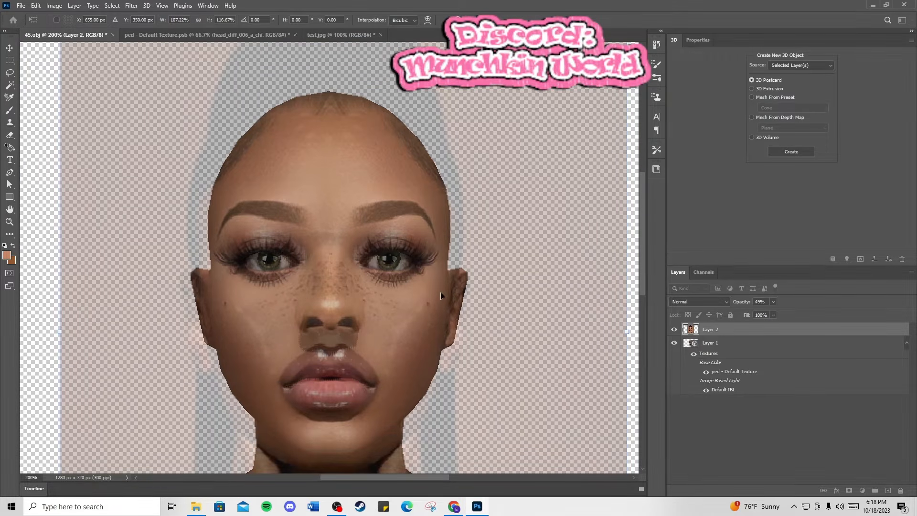
pyautogui.moveTo(439, 292); pyautogui.dragTo(440, 302)
# Step: Enlarge the portrait from its lower edge to about 111% width and 123% height, and recentre its face on the head
pyautogui.scroll(-5, 424, 348)
pyautogui.scroll(-8, 425, 353)
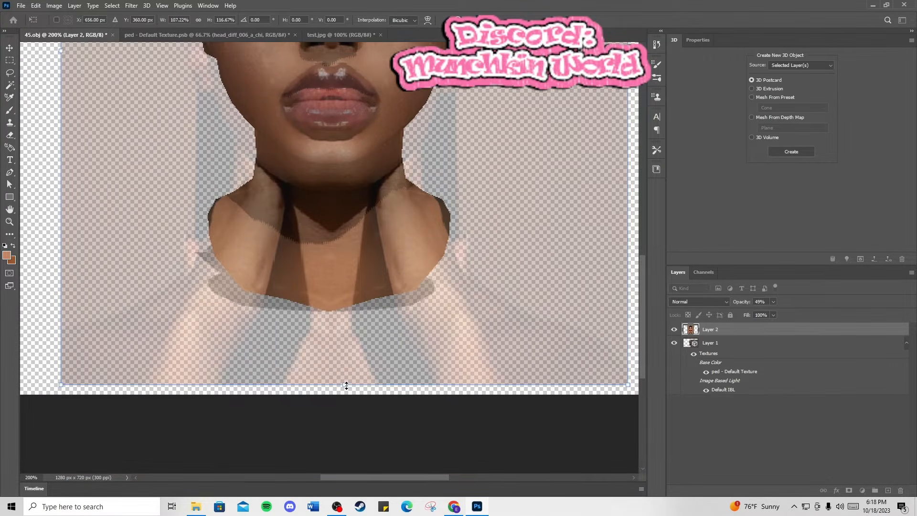
pyautogui.moveTo(347, 386); pyautogui.dragTo(345, 409)
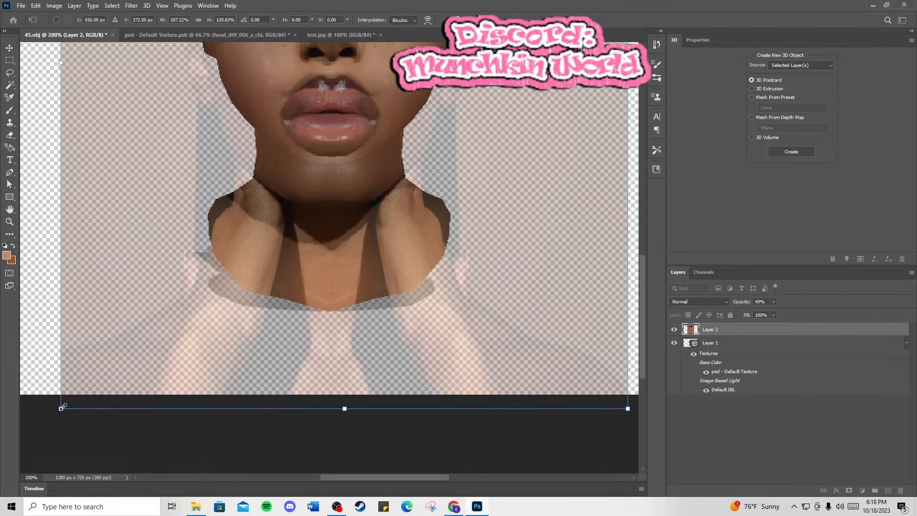
pyautogui.moveTo(59, 408); pyautogui.dragTo(41, 421)
pyautogui.scroll(9, 315, 272)
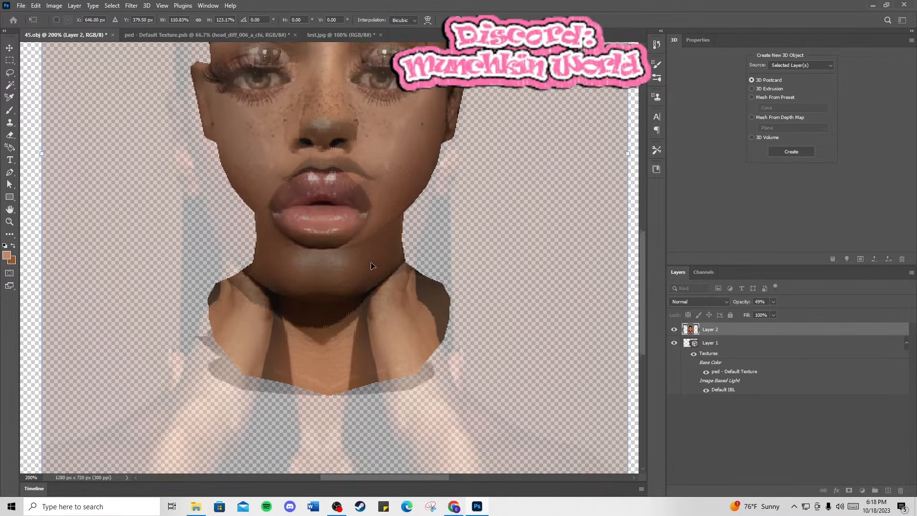
pyautogui.moveTo(403, 339)
pyautogui.mouseDown()
pyautogui.moveTo(409, 300)
pyautogui.moveTo(414, 325)
pyautogui.mouseUp()
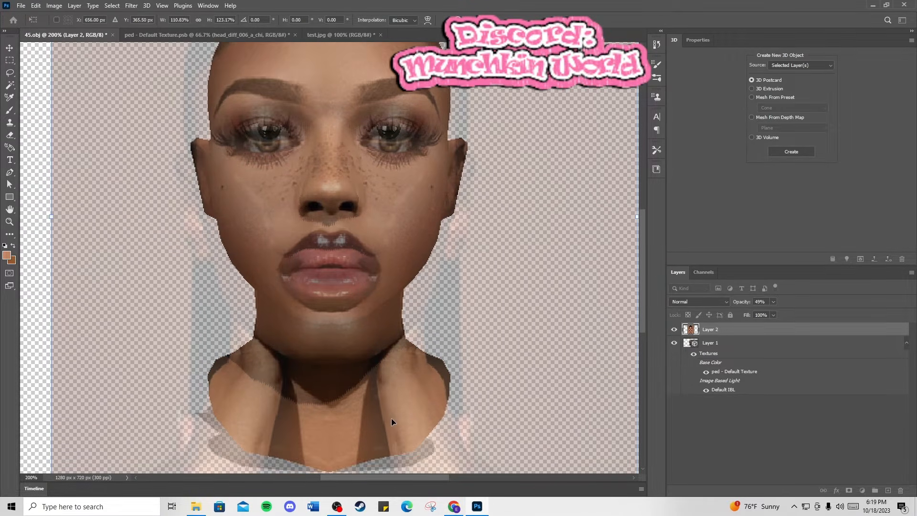
# Step: Reduce the portrait's height to about 121% and nudge it to match the head's eyes, nose and lips
pyautogui.scroll(-3, 377, 425)
pyautogui.scroll(-2, 369, 433)
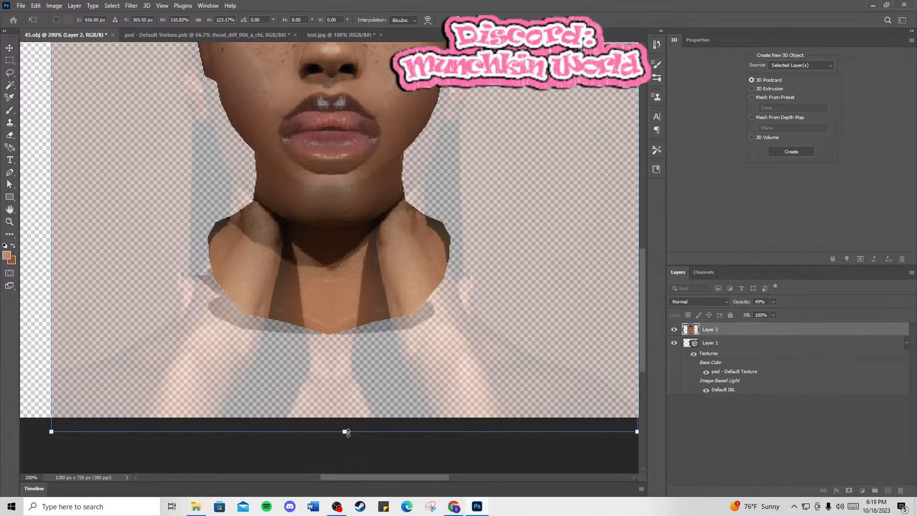
pyautogui.moveTo(348, 432); pyautogui.dragTo(347, 415)
pyautogui.scroll(1, 432, 137)
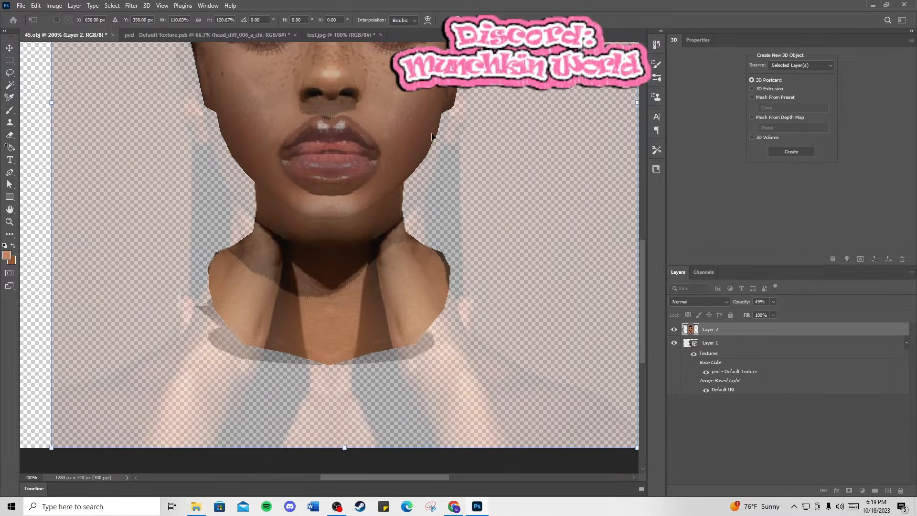
pyautogui.scroll(4, 432, 137)
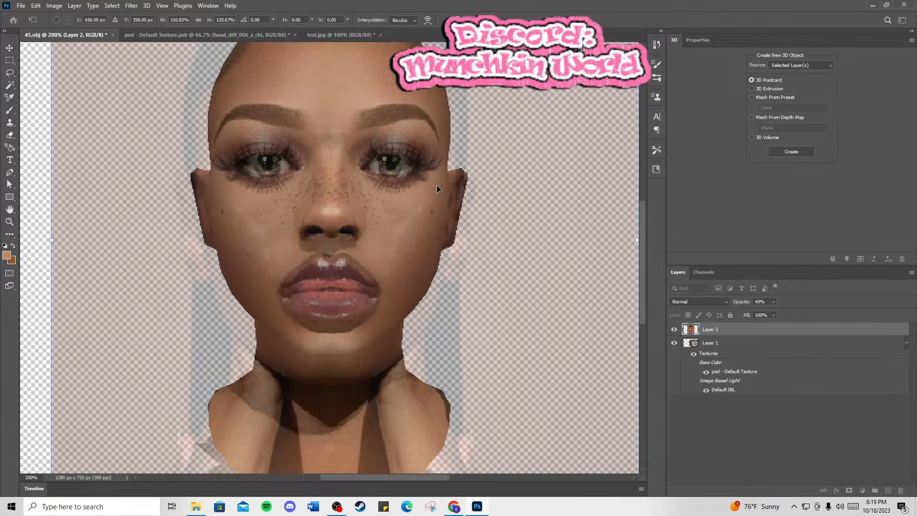
pyautogui.moveTo(409, 231)
pyautogui.mouseDown()
pyautogui.moveTo(409, 222)
pyautogui.moveTo(411, 243)
pyautogui.moveTo(411, 207)
pyautogui.moveTo(408, 232)
pyautogui.mouseUp()
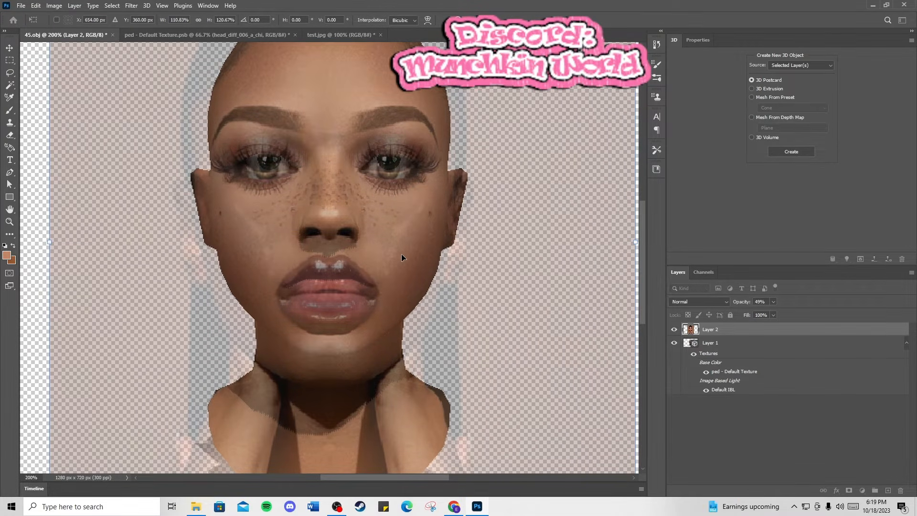
pyautogui.moveTo(396, 282)
pyautogui.mouseDown()
pyautogui.moveTo(402, 266)
pyautogui.moveTo(399, 282)
pyautogui.mouseUp()
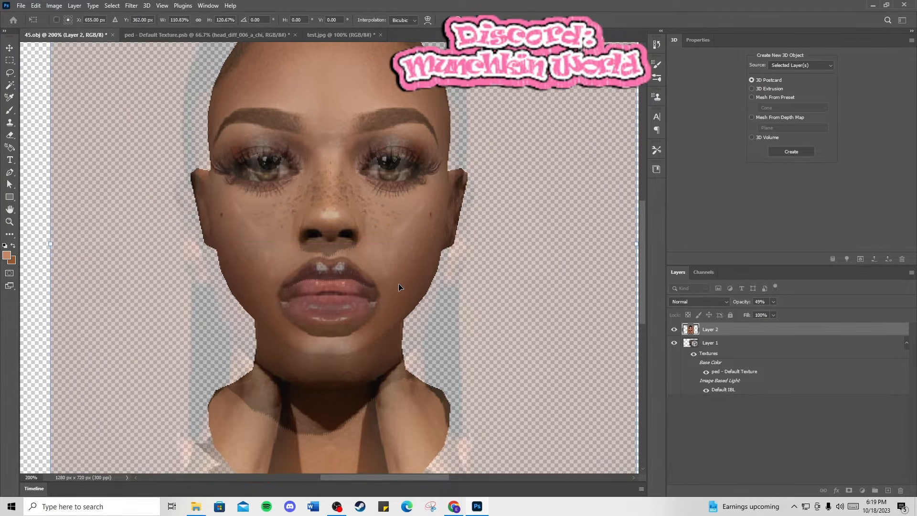
# Step: Stretch the portrait's lower edge to about 123% height and move the portrait slightly up to realign the face
pyautogui.scroll(-5, 386, 368)
pyautogui.scroll(-4, 338, 448)
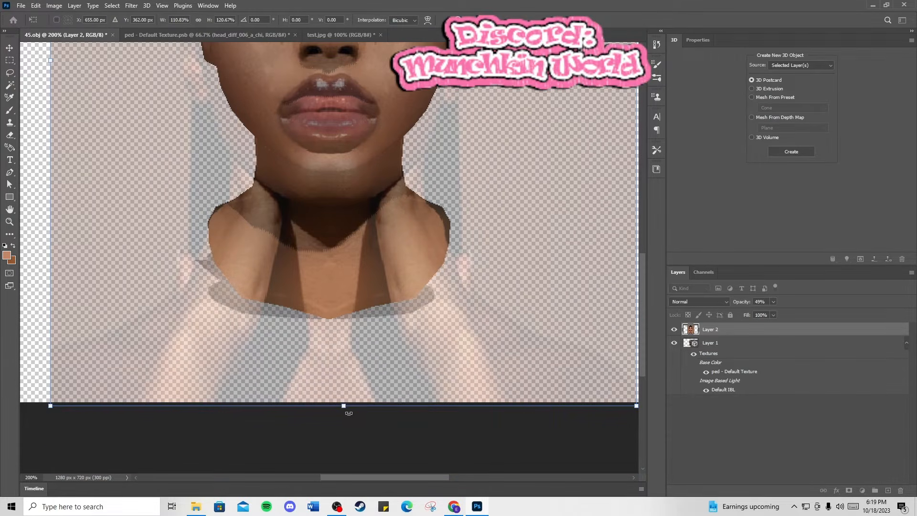
pyautogui.moveTo(344, 407); pyautogui.dragTo(343, 420)
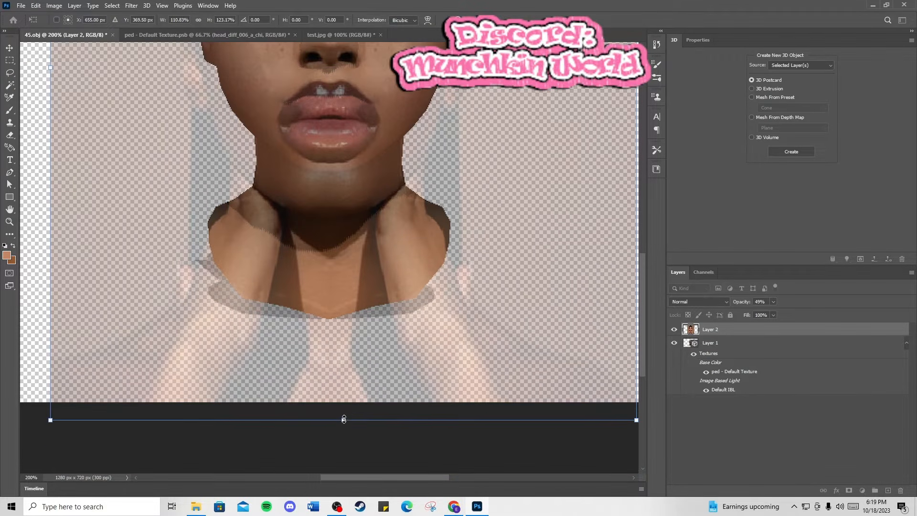
pyautogui.scroll(5, 393, 176)
pyautogui.scroll(4, 394, 176)
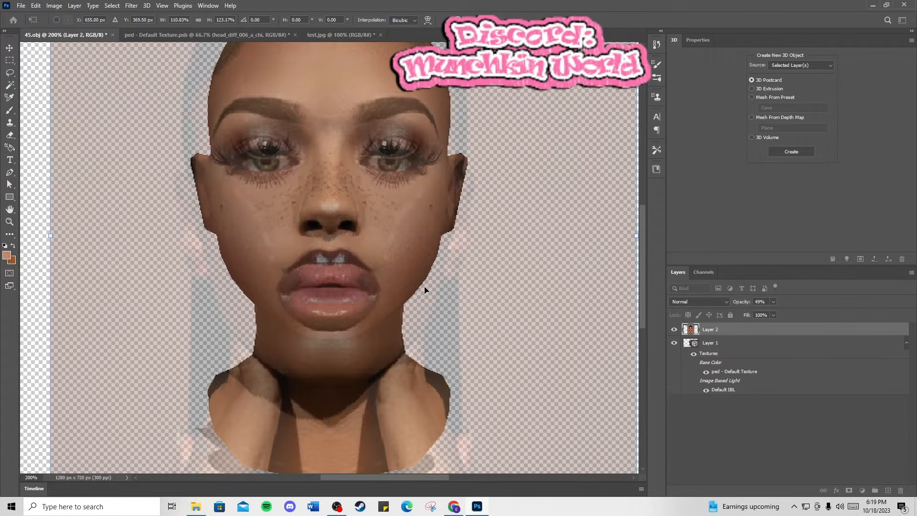
pyautogui.moveTo(424, 291)
pyautogui.mouseDown()
pyautogui.moveTo(422, 272)
pyautogui.moveTo(425, 283)
pyautogui.mouseUp()
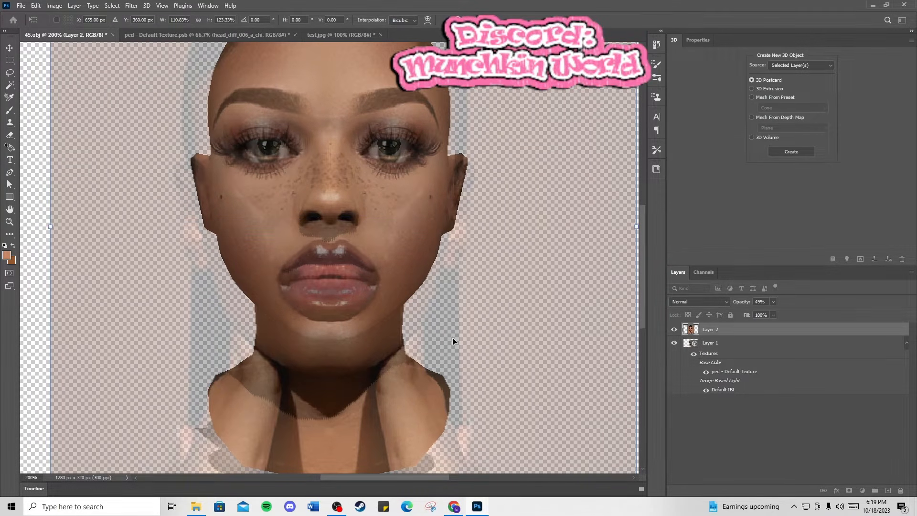
# Step: Reduce the portrait's height to about 122%, nudge it slightly left, and undo the move that takes it off the head
pyautogui.scroll(-5, 512, 389)
pyautogui.scroll(-2, 119, 453)
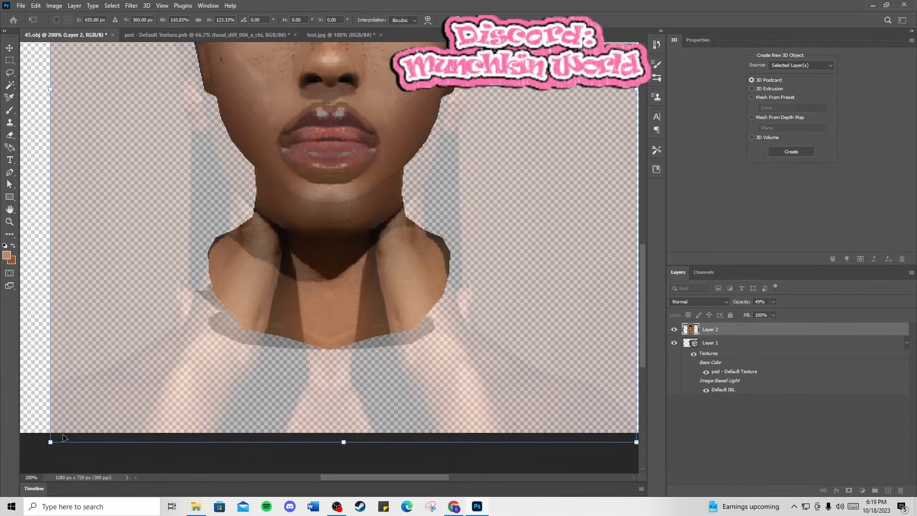
pyautogui.moveTo(51, 441); pyautogui.dragTo(53, 428)
pyautogui.scroll(5, 289, 172)
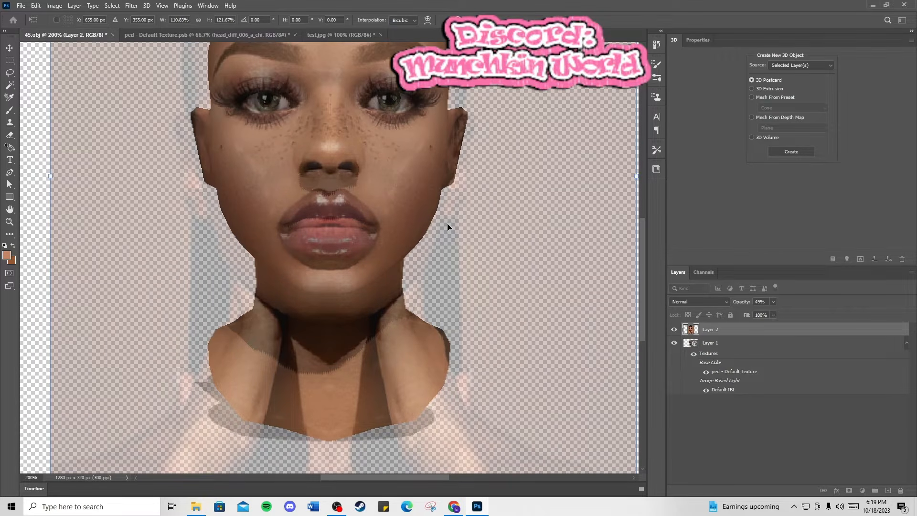
pyautogui.moveTo(448, 226)
pyautogui.mouseDown()
pyautogui.moveTo(446, 217)
pyautogui.moveTo(447, 229)
pyautogui.mouseUp()
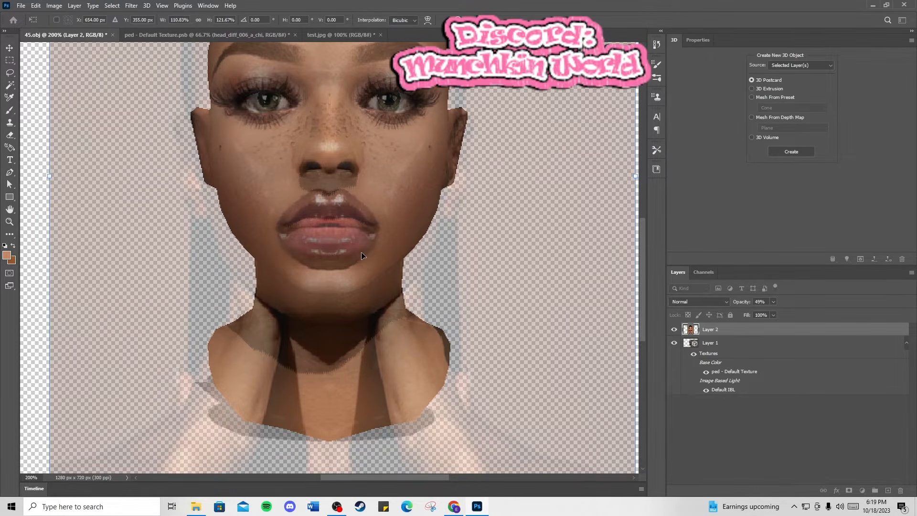
pyautogui.moveTo(351, 152); pyautogui.dragTo(833, 381)
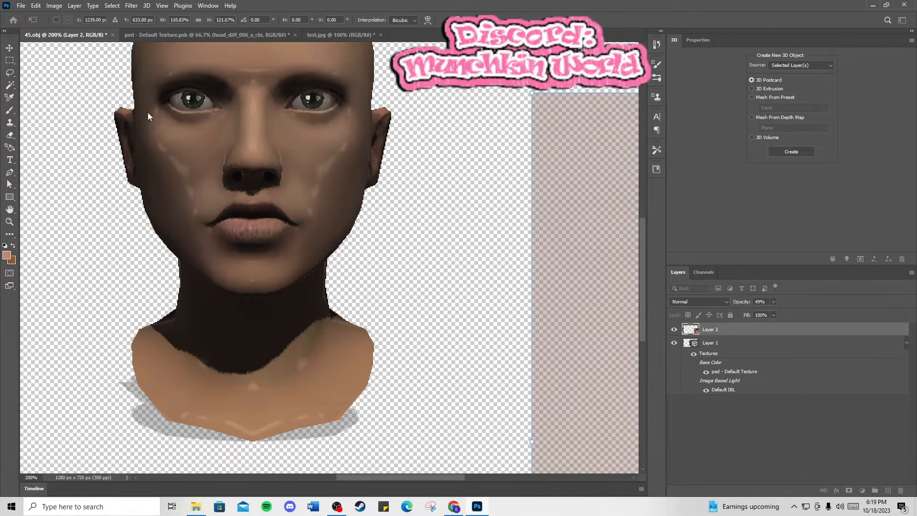
pyautogui.hotkey('ctrl', 'z')
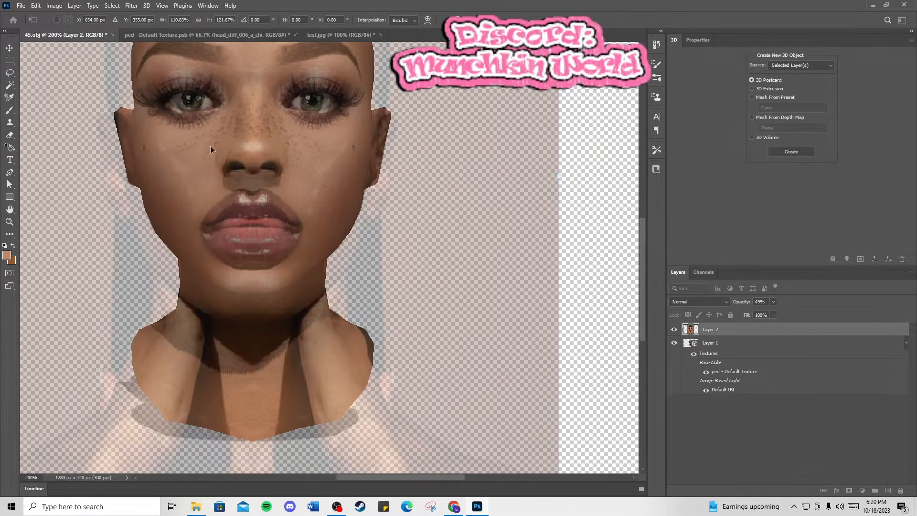
# Step: Apply the transform and open the portrait layer in the Liquify filter
pyautogui.scroll(4, 272, 182)
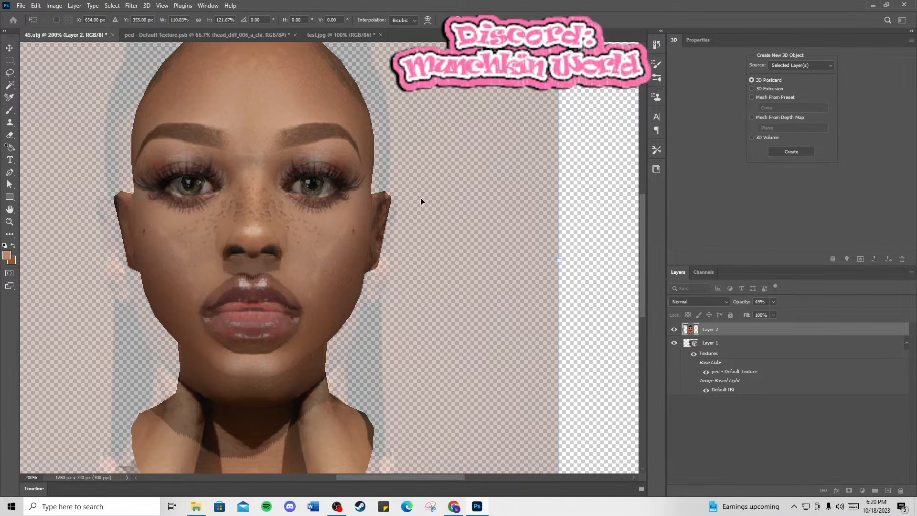
pyautogui.press('Escape')
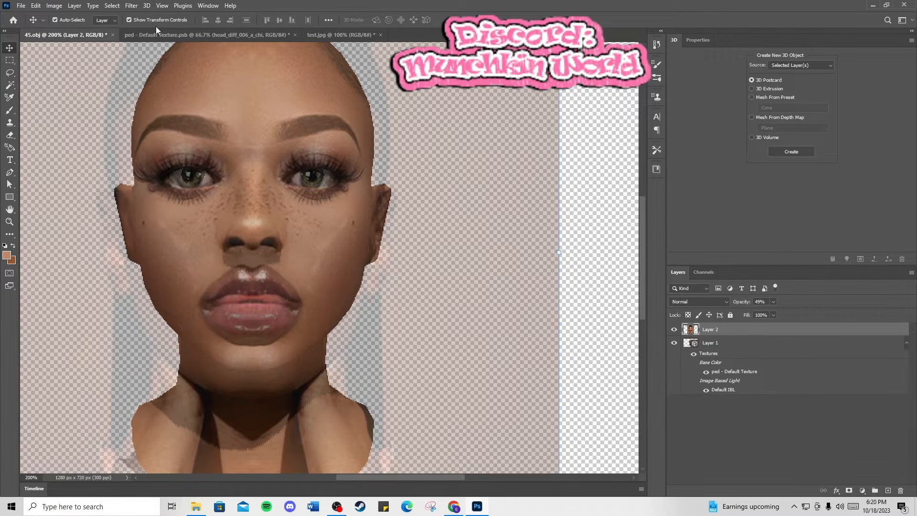
pyautogui.click(132, 6)
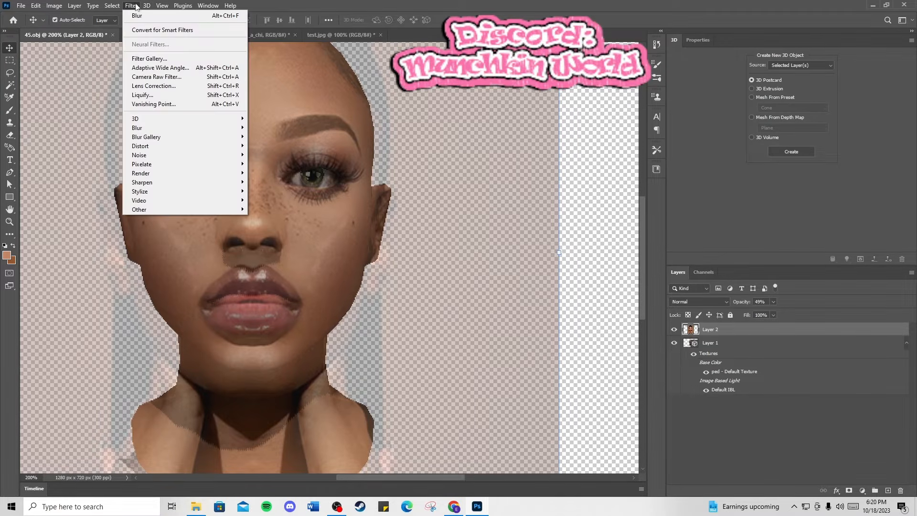
pyautogui.click(150, 95)
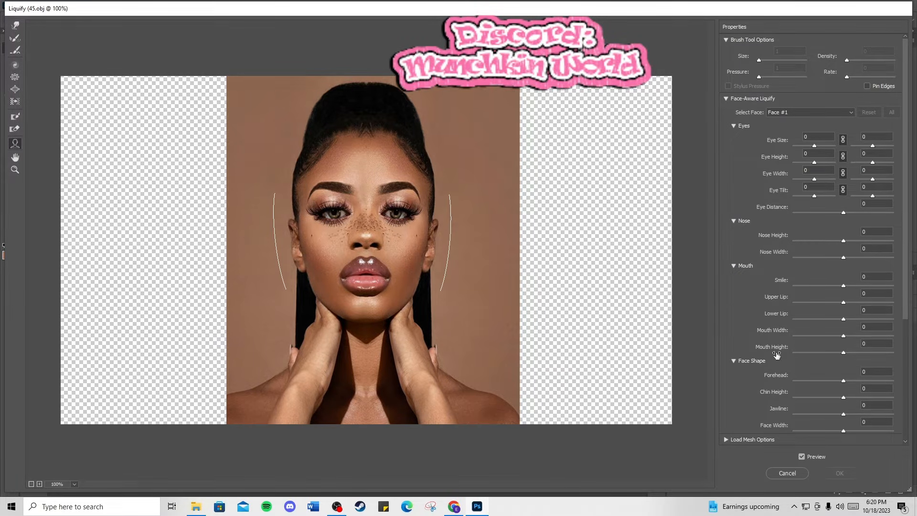
# Step: Use Layer 1 as the Liquify backdrop behind the portrait at 29% opacity and set the preview zoom to 200%
pyautogui.scroll(-4, 772, 401)
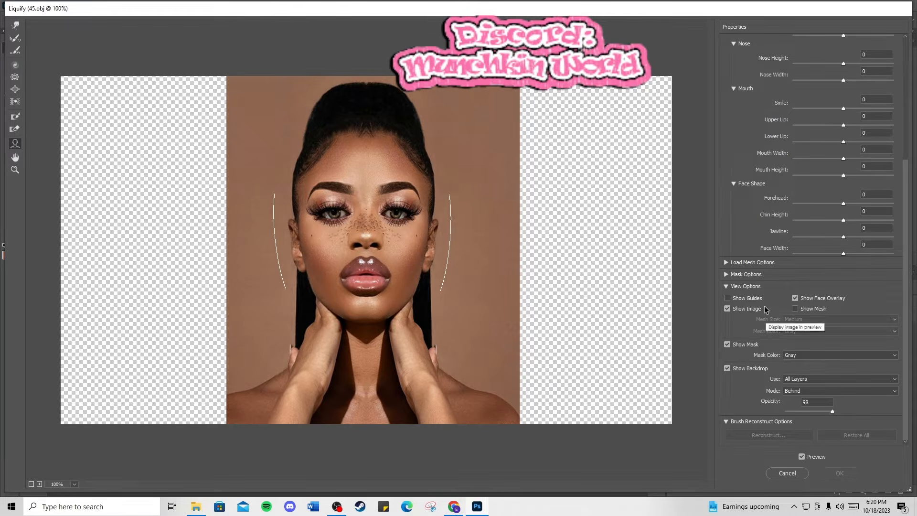
pyautogui.click(728, 369)
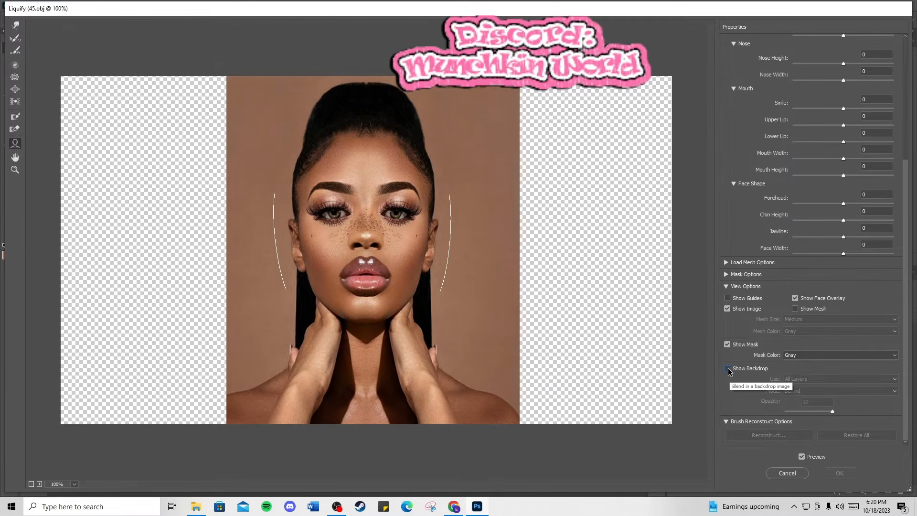
pyautogui.click(727, 369)
pyautogui.click(728, 368)
pyautogui.click(727, 368)
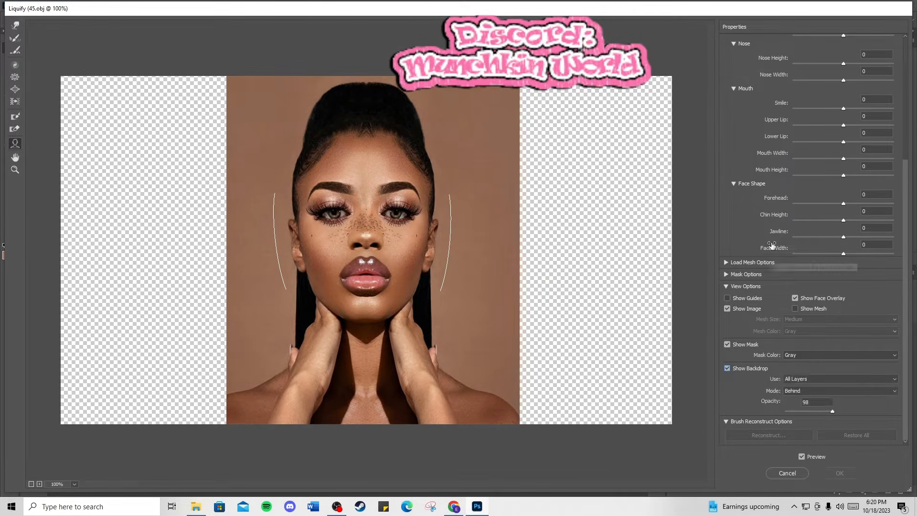
pyautogui.click(821, 379)
pyautogui.click(810, 394)
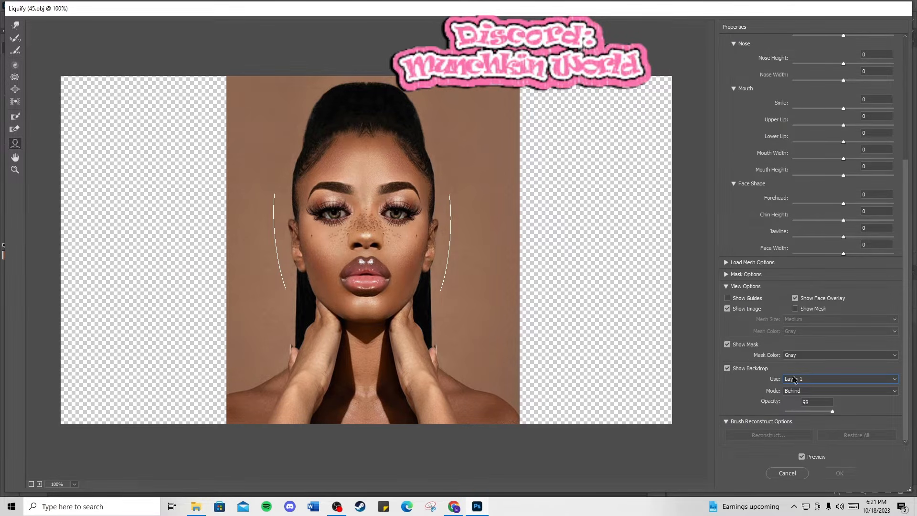
pyautogui.scroll(-1, 787, 394)
pyautogui.scroll(1, 794, 394)
pyautogui.moveTo(833, 410); pyautogui.dragTo(801, 412)
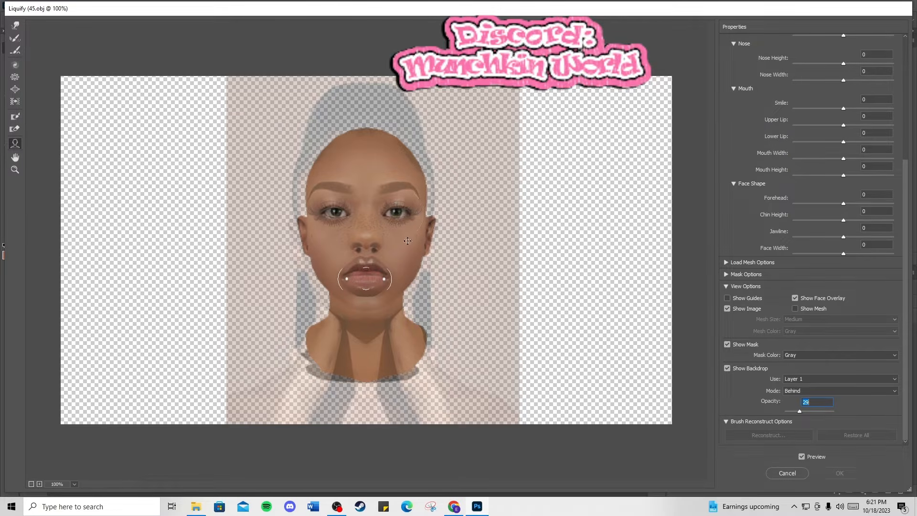
pyautogui.click(75, 484)
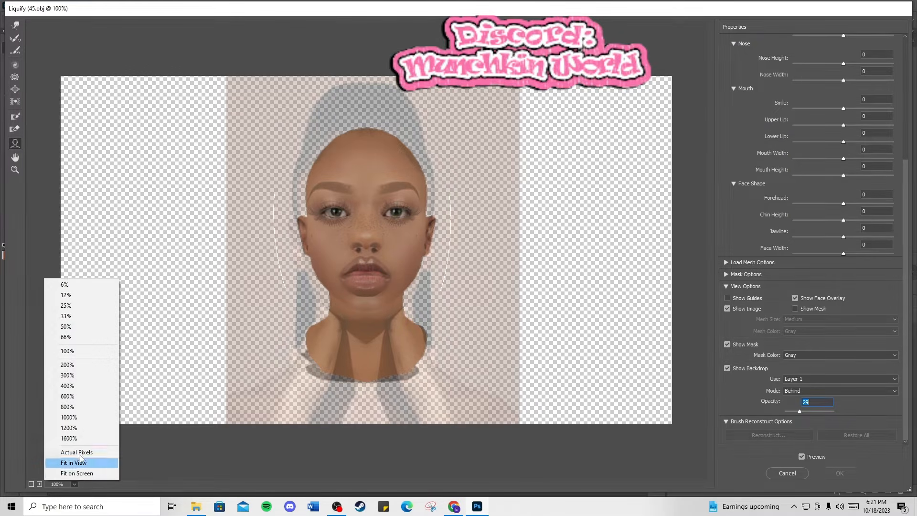
pyautogui.click(79, 365)
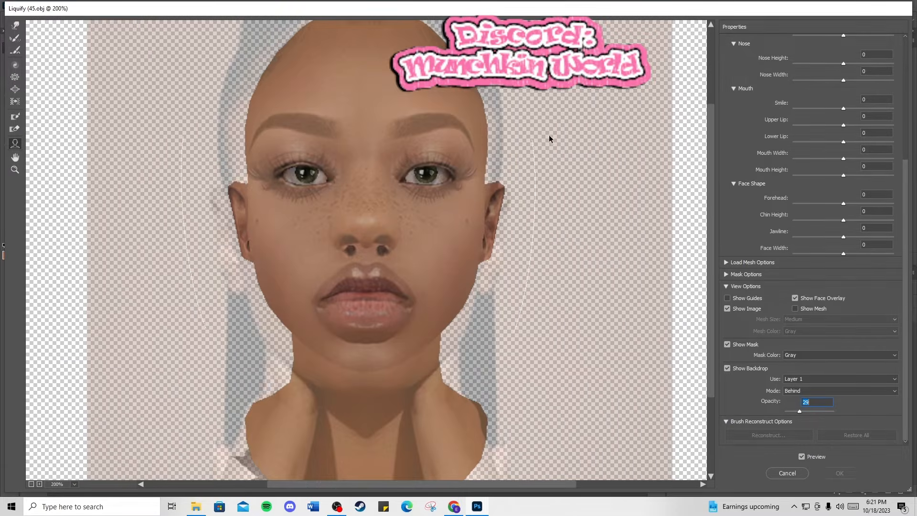
# Step: Set the eye tilt to 100 for both eyes and nudge the eyes into line with the backdrop head's eyes
pyautogui.moveTo(299, 174)
pyautogui.moveTo(437, 173)
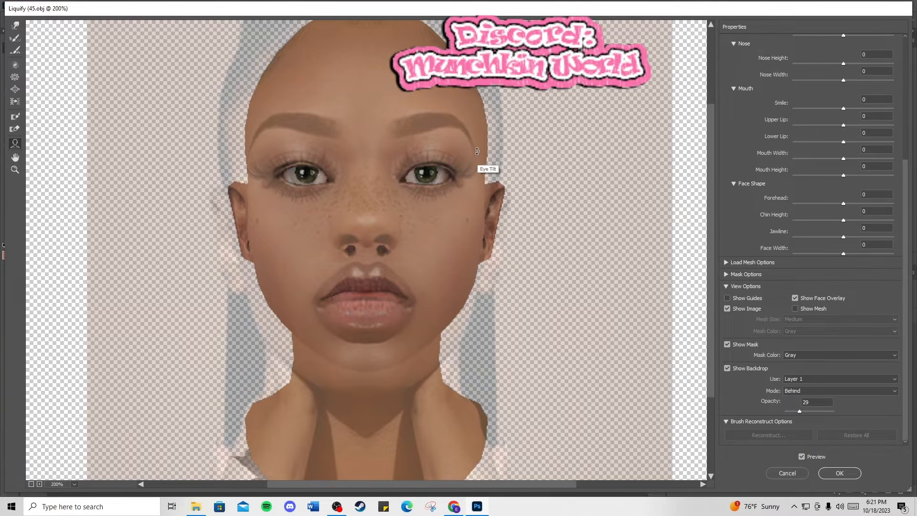
pyautogui.moveTo(470, 138); pyautogui.dragTo(470, 136)
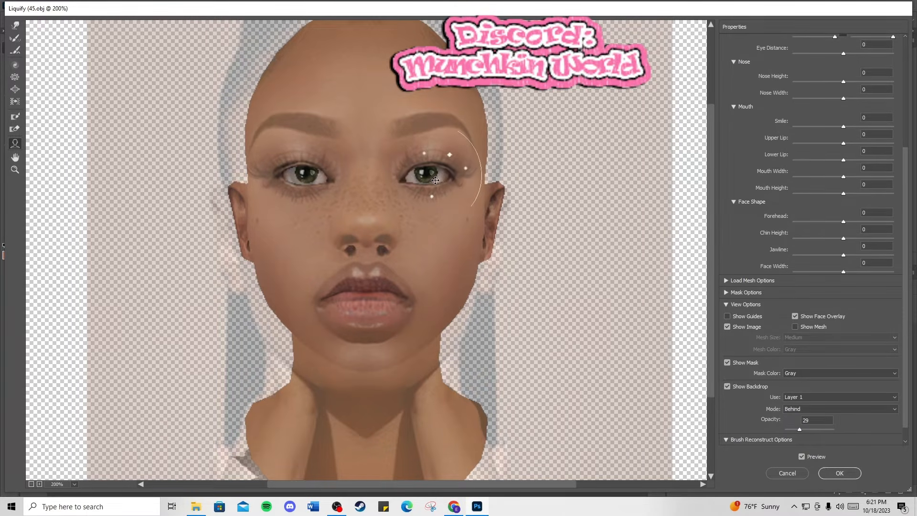
pyautogui.moveTo(437, 181); pyautogui.dragTo(437, 180)
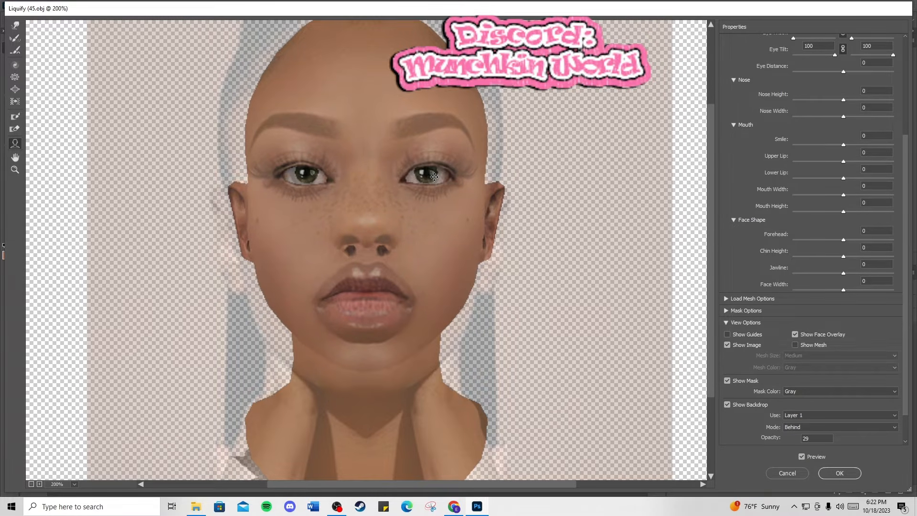
pyautogui.moveTo(434, 177); pyautogui.dragTo(435, 173)
# Step: Move the nose down and the mouth up to match the backdrop head, and set the nose height to -100
pyautogui.moveTo(364, 211); pyautogui.dragTo(364, 223)
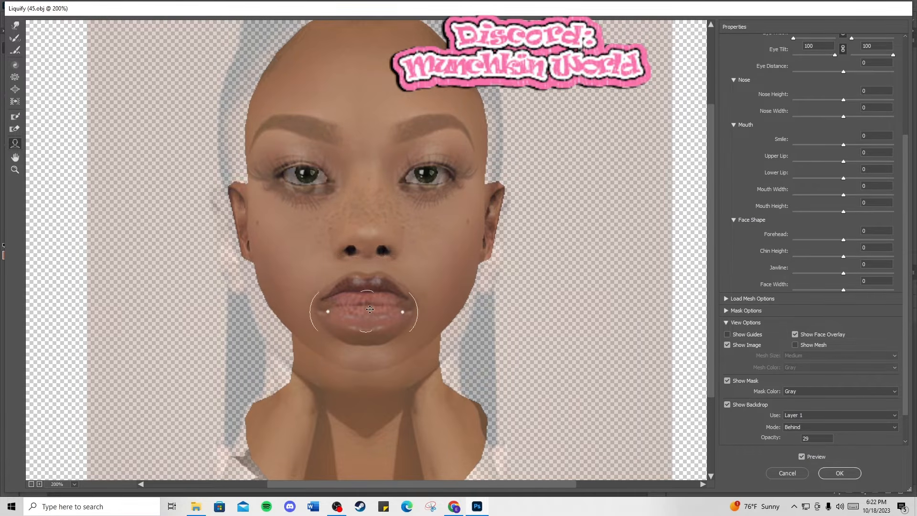
pyautogui.moveTo(369, 309); pyautogui.dragTo(369, 298)
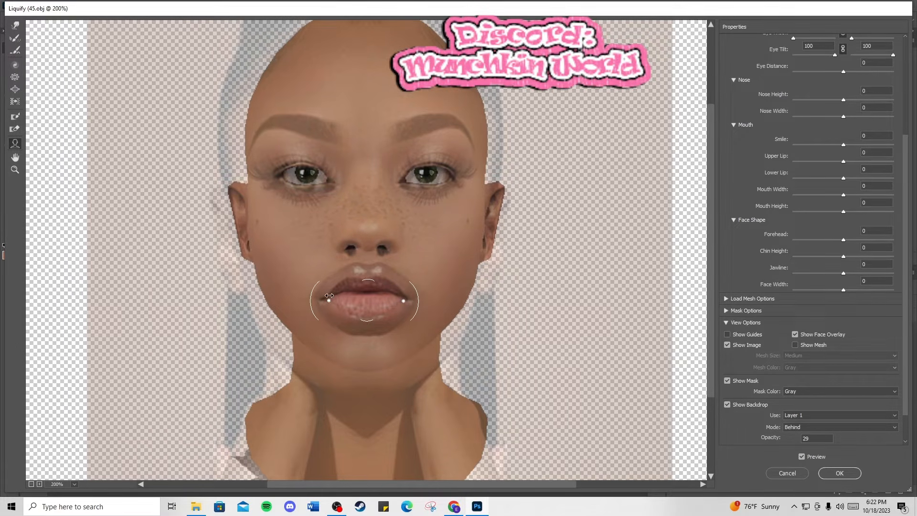
pyautogui.moveTo(374, 295)
pyautogui.mouseDown()
pyautogui.moveTo(387, 280)
pyautogui.moveTo(374, 292)
pyautogui.mouseUp()
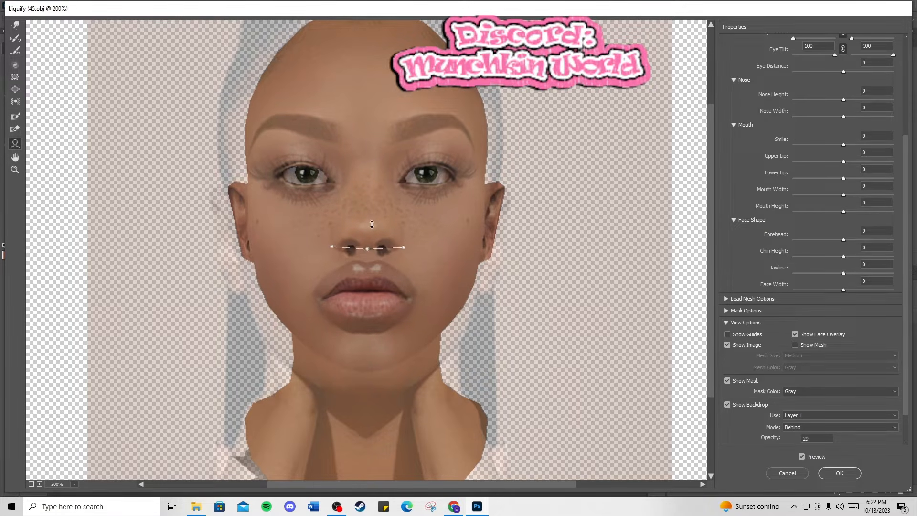
pyautogui.moveTo(367, 251); pyautogui.dragTo(373, 239)
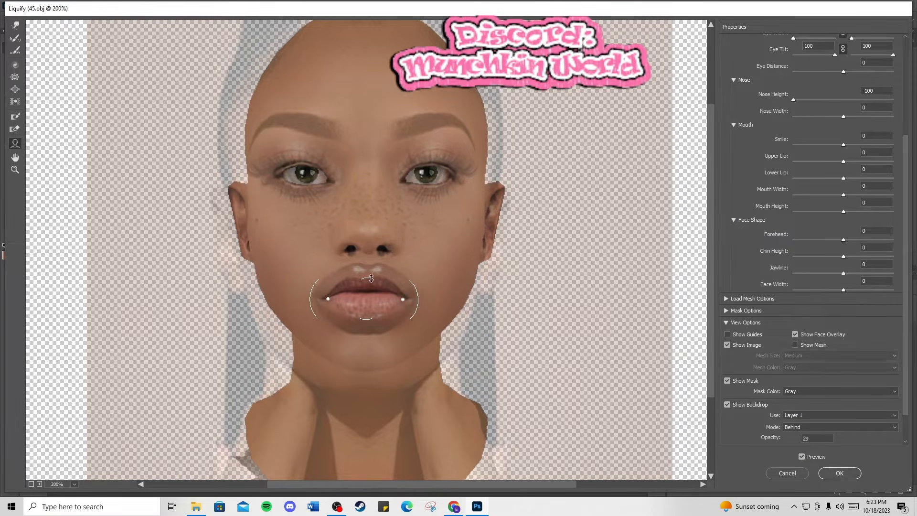
# Step: Reshape the mouth with upper lip -100, lower lip 53, smile 20 and mouth width -98 over a 26% backdrop, and apply the Liquify changes
pyautogui.moveTo(368, 317); pyautogui.dragTo(387, 297)
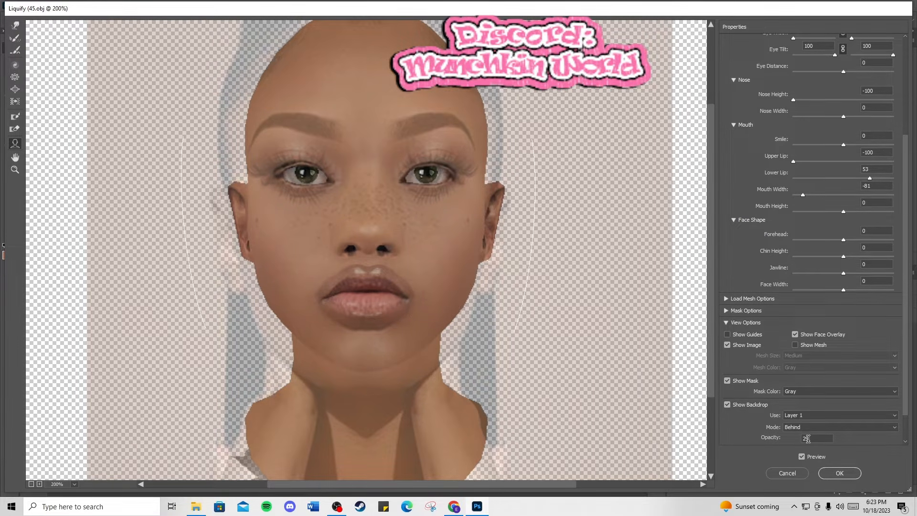
pyautogui.scroll(-2, 807, 438)
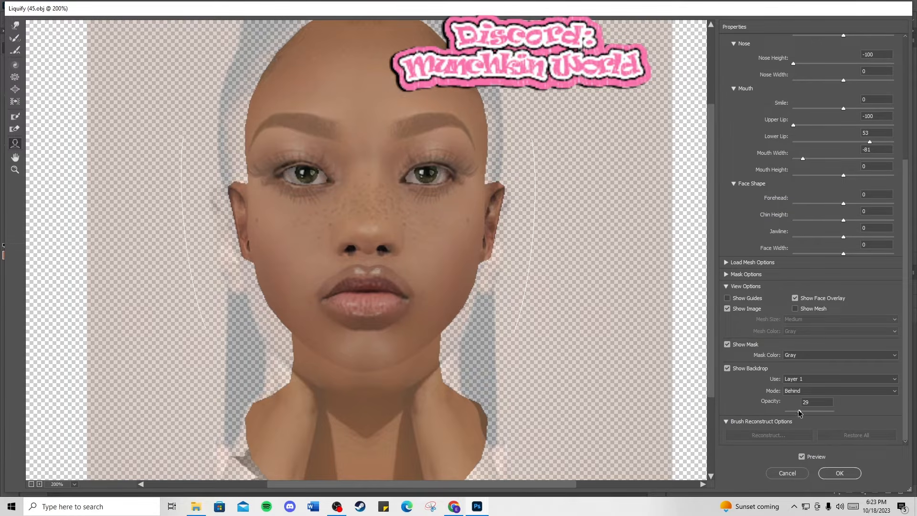
pyautogui.moveTo(801, 413)
pyautogui.mouseDown()
pyautogui.moveTo(828, 413)
pyautogui.moveTo(798, 414)
pyautogui.mouseUp()
pyautogui.moveTo(416, 307); pyautogui.dragTo(435, 306)
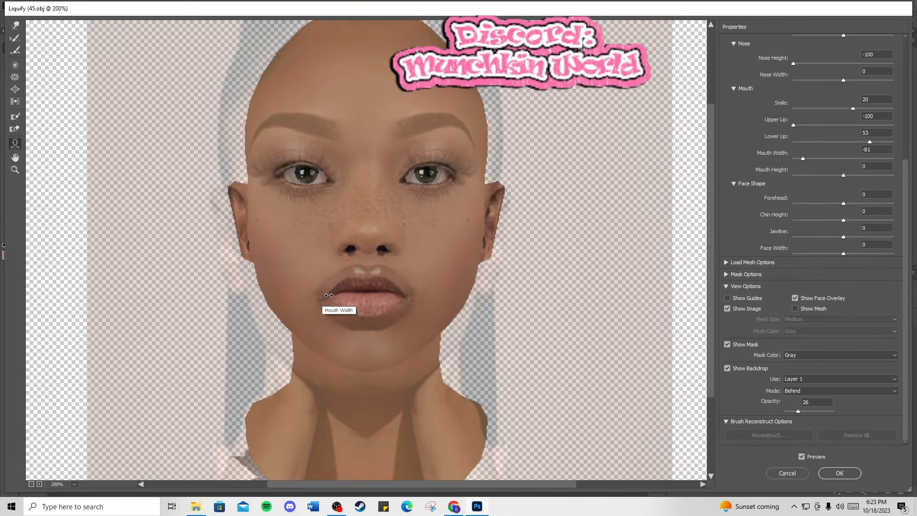
pyautogui.moveTo(333, 295); pyautogui.dragTo(351, 295)
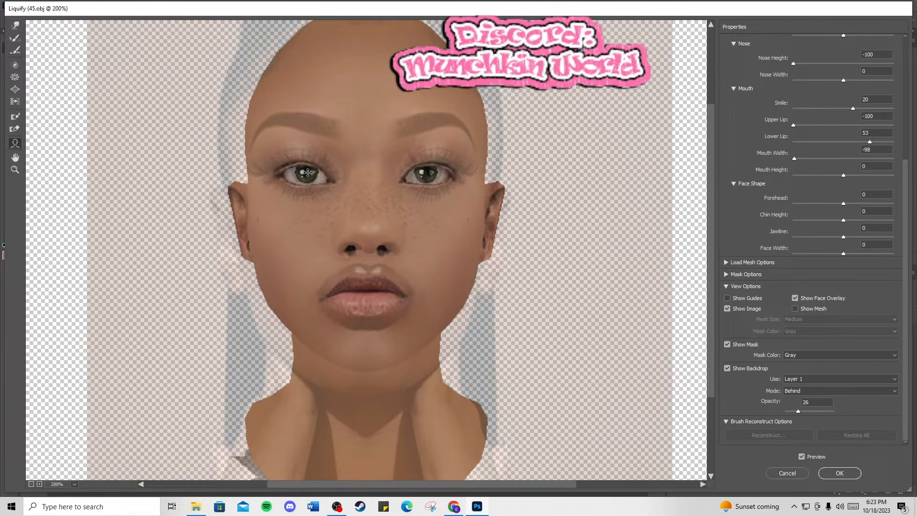
pyautogui.click(839, 473)
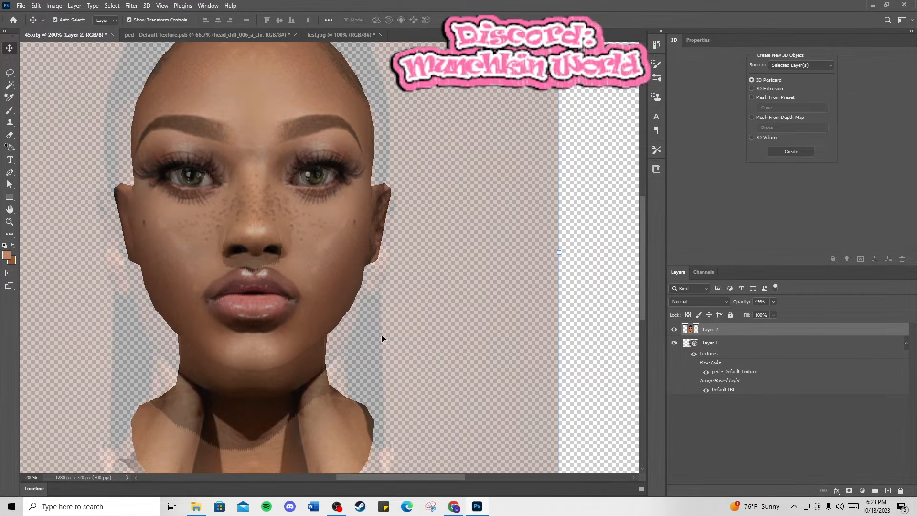
pyautogui.click(131, 6)
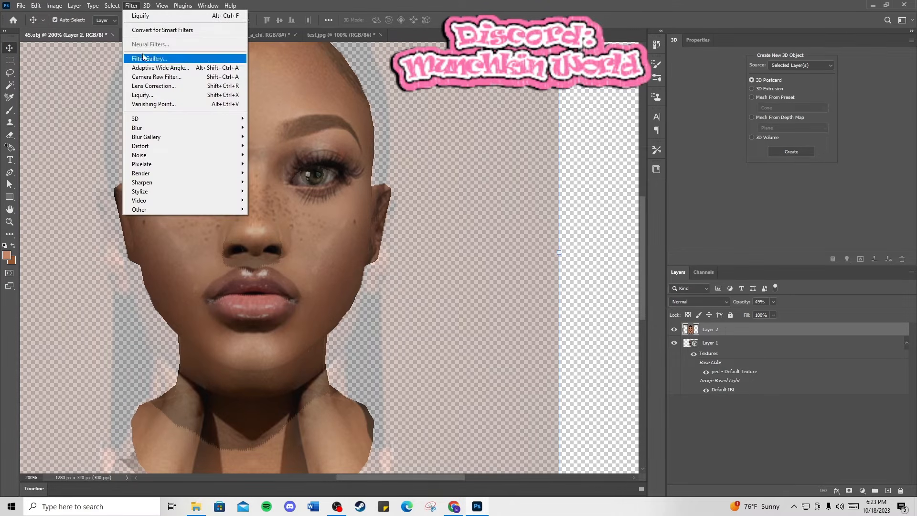
pyautogui.click(138, 16)
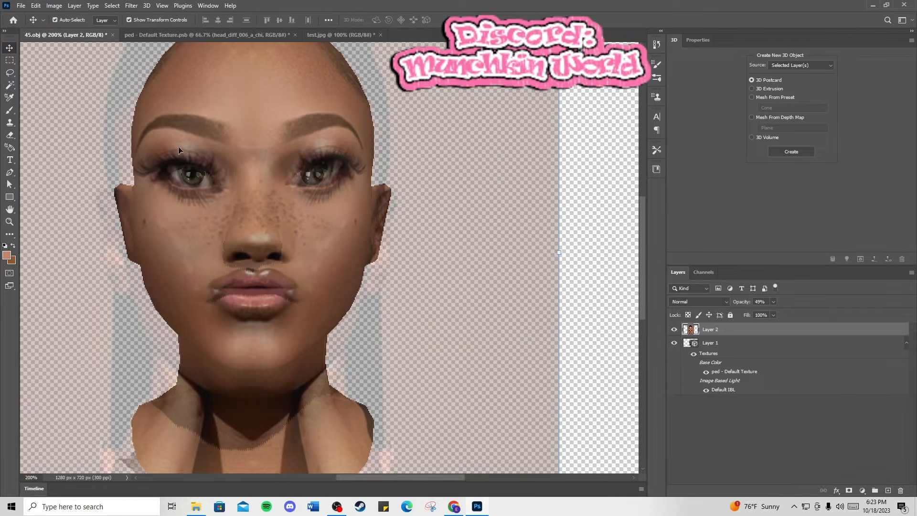
pyautogui.click(161, 6)
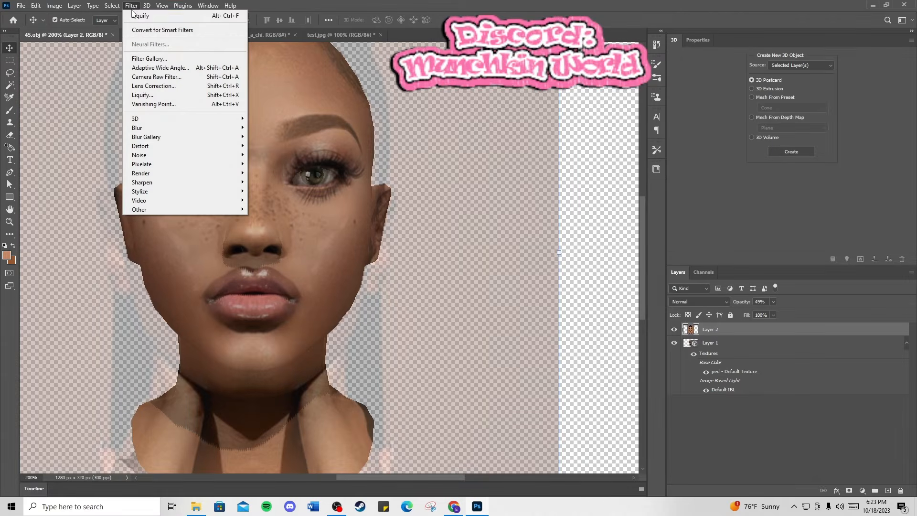
pyautogui.click(138, 18)
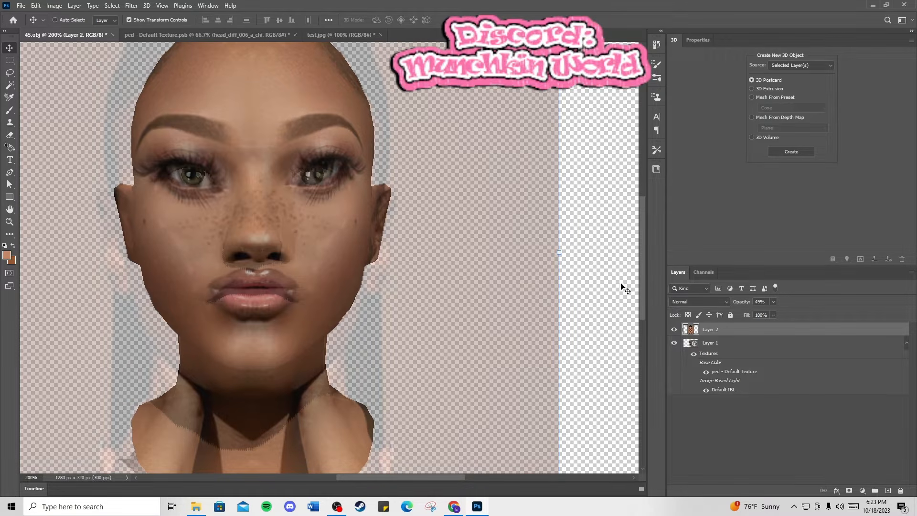
pyautogui.hotkey('ctrl', 'z')
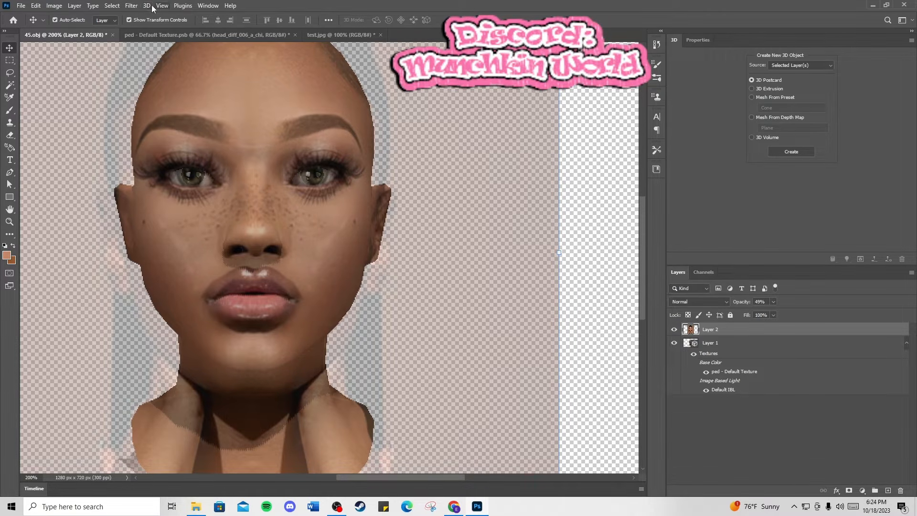
# Step: Reopen the portrait layer in the Liquify filter and link the size, height, width and tilt adjustments of both eyes
pyautogui.click(135, 5)
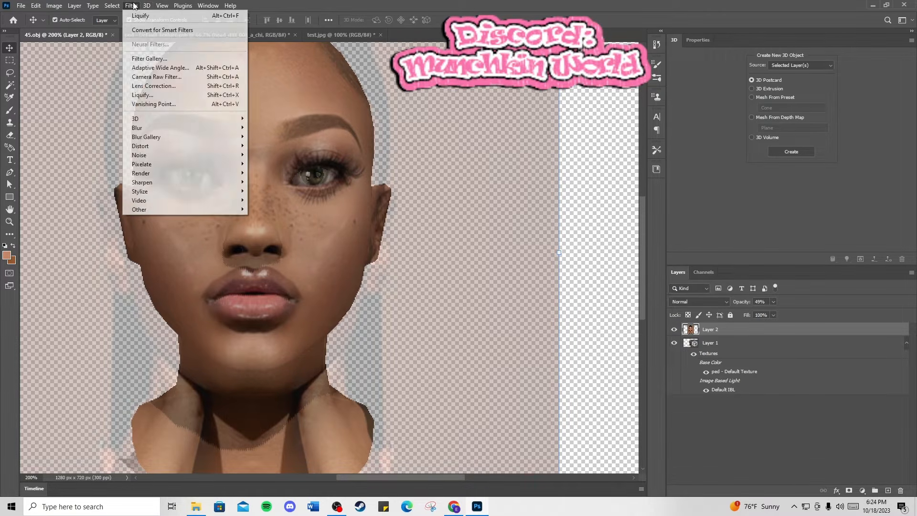
pyautogui.click(161, 98)
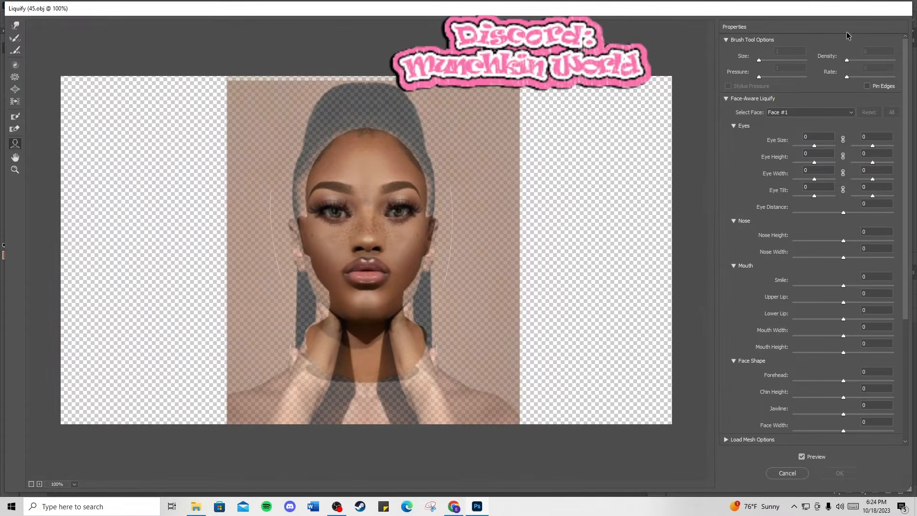
pyautogui.click(842, 139)
pyautogui.click(843, 156)
pyautogui.click(843, 173)
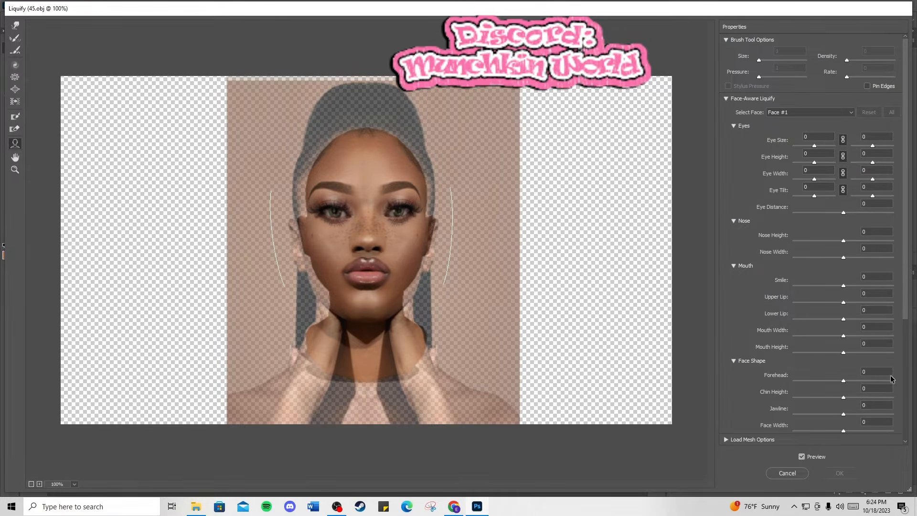
# Step: Use Layer 1 as the Liquify backdrop and set the preview zoom to 200%
pyautogui.scroll(-5, 891, 382)
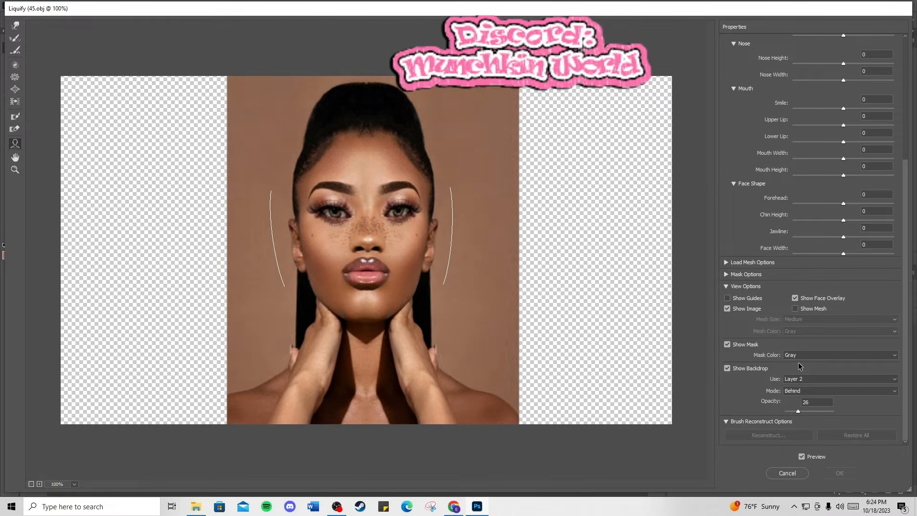
pyautogui.click(807, 380)
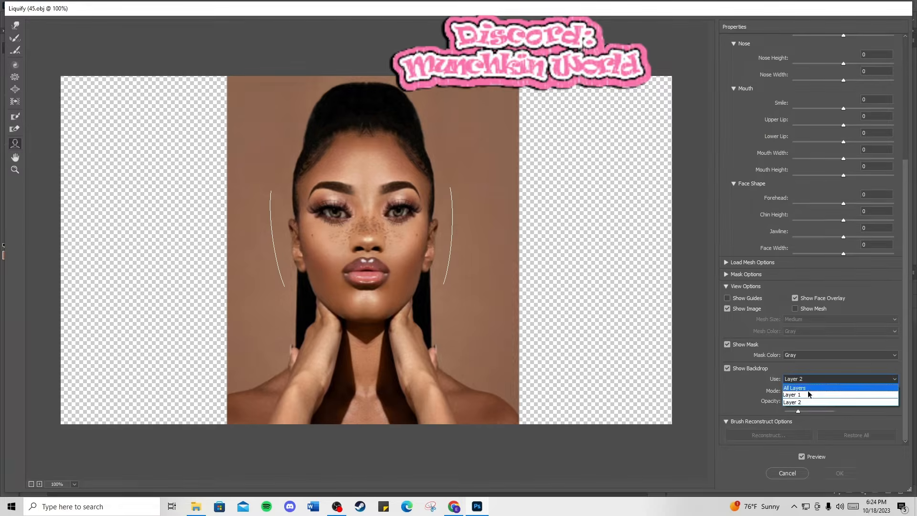
pyautogui.click(808, 395)
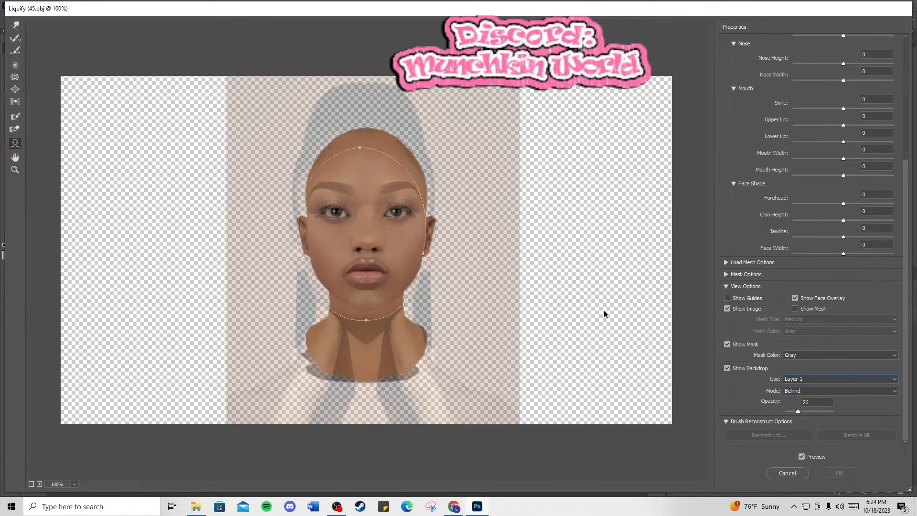
pyautogui.click(74, 484)
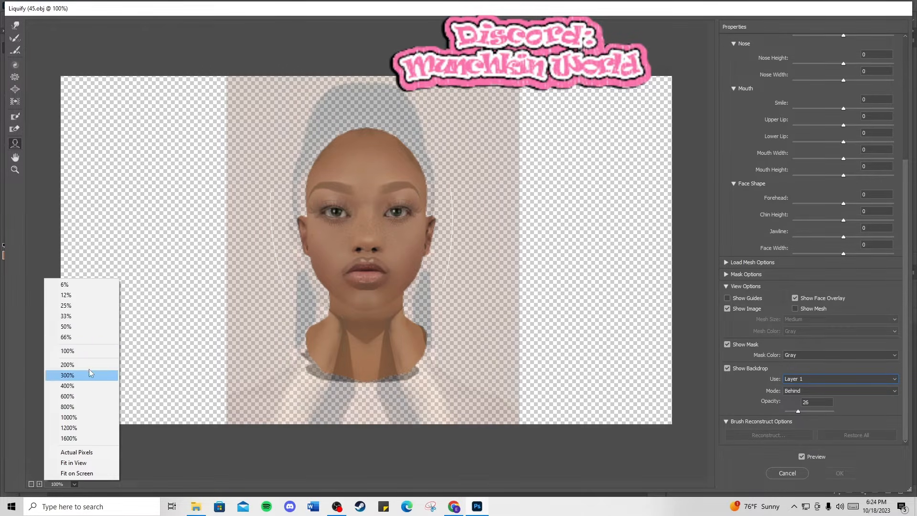
pyautogui.click(76, 363)
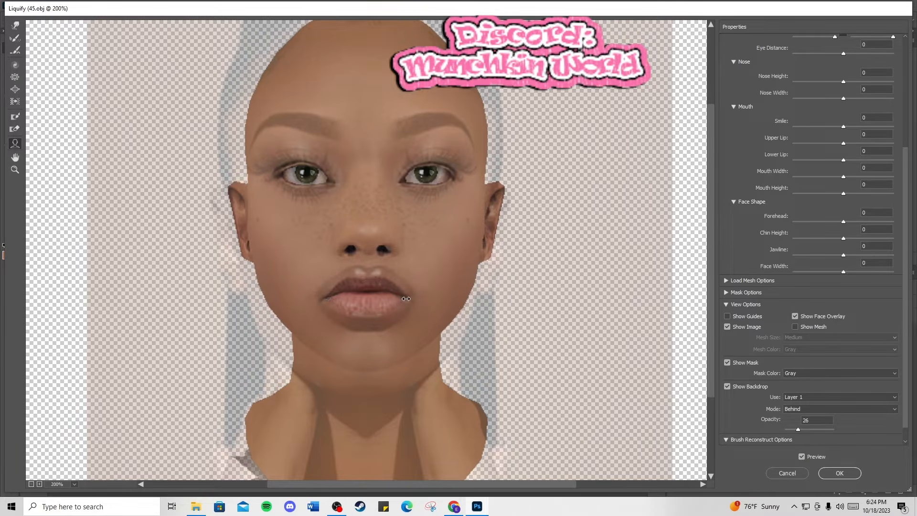
# Step: Set the portrait's mouth width to 20 and its nose width to 100 to match the backdrop head
pyautogui.moveTo(410, 298); pyautogui.dragTo(417, 298)
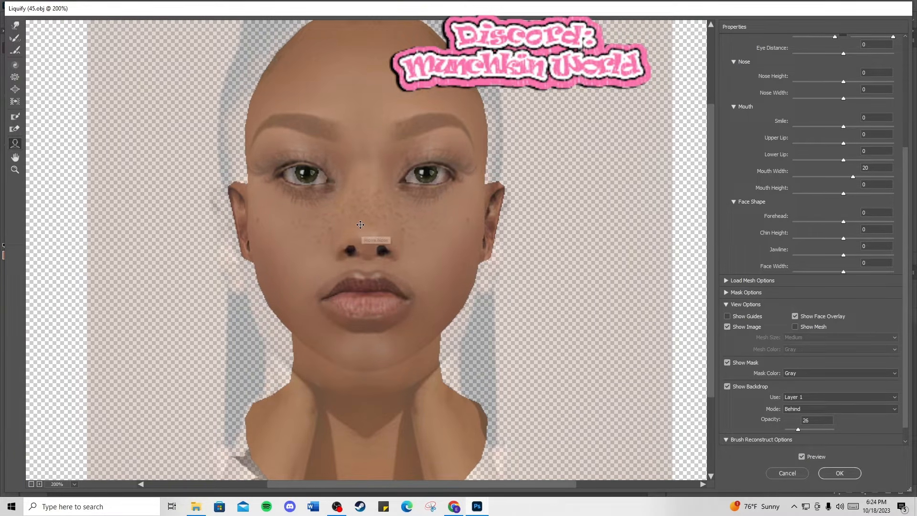
pyautogui.moveTo(403, 252)
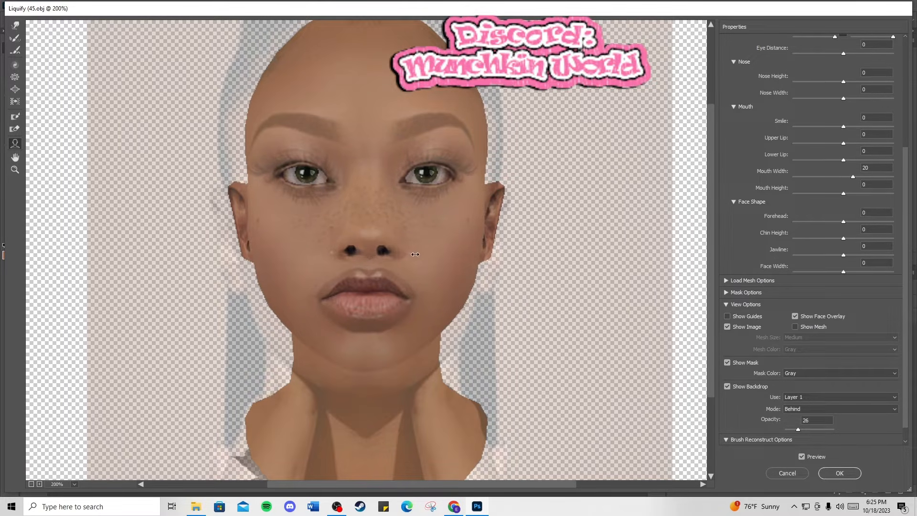
pyautogui.moveTo(415, 254); pyautogui.dragTo(417, 254)
pyautogui.moveTo(330, 253); pyautogui.dragTo(329, 253)
# Step: Raise the backdrop opacity to 38 and nudge both eyes into line with the head's eyes
pyautogui.moveTo(796, 429)
pyautogui.mouseDown()
pyautogui.moveTo(835, 428)
pyautogui.moveTo(804, 429)
pyautogui.mouseUp()
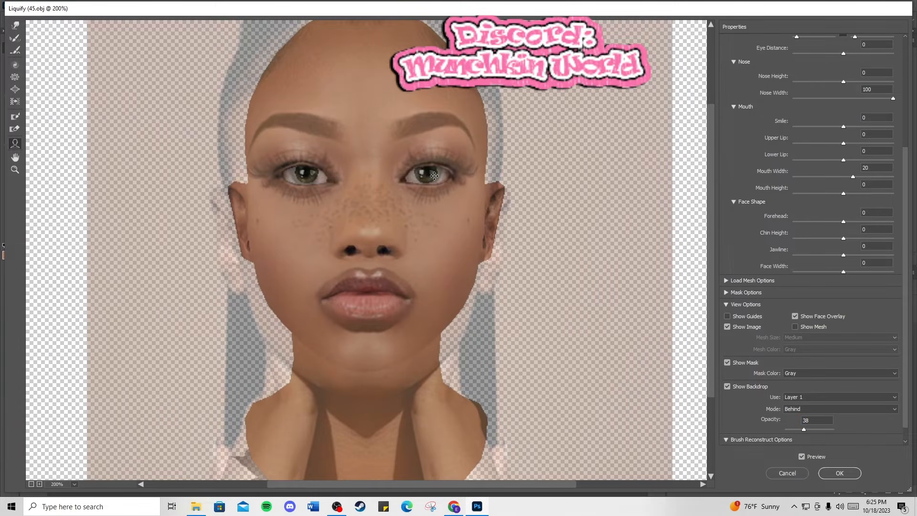
pyautogui.moveTo(434, 176); pyautogui.dragTo(435, 179)
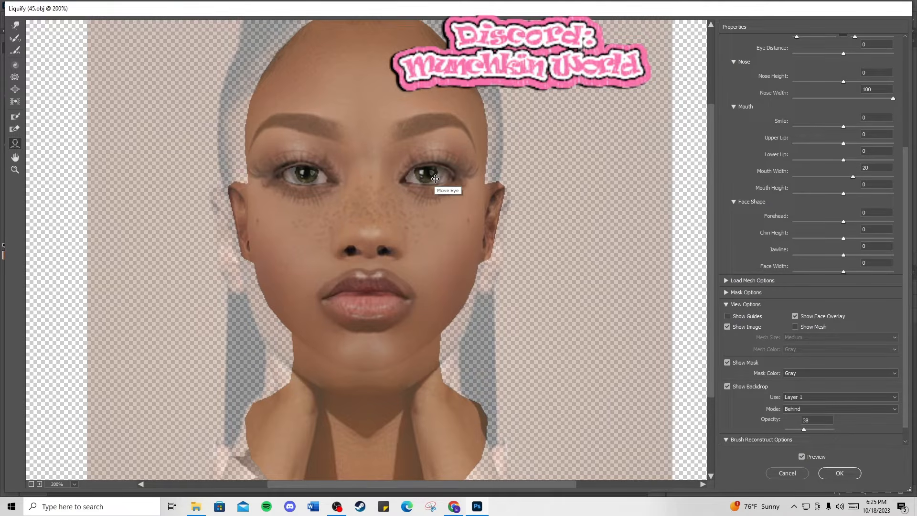
pyautogui.moveTo(308, 179); pyautogui.dragTo(308, 178)
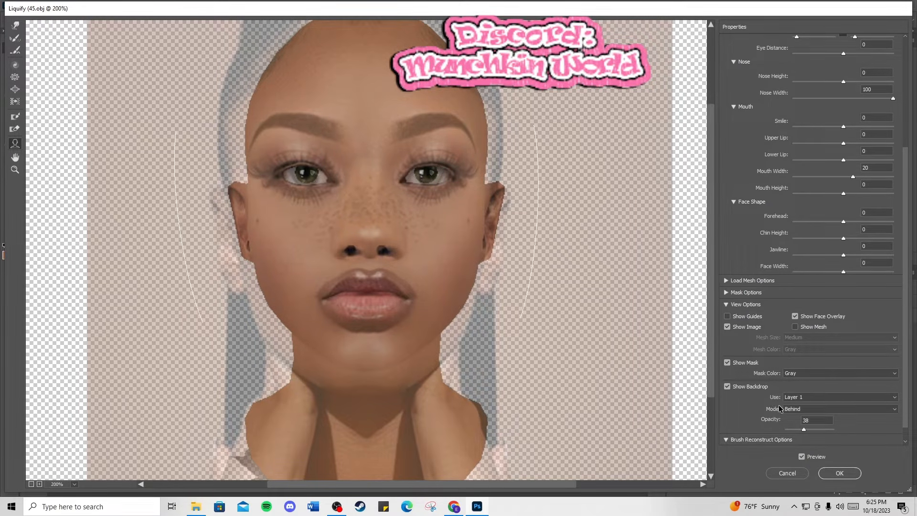
# Step: Raise the backdrop opacity to 83 and reshape the lips with upper lip -100 and lower lip 5
pyautogui.moveTo(806, 430); pyautogui.dragTo(827, 431)
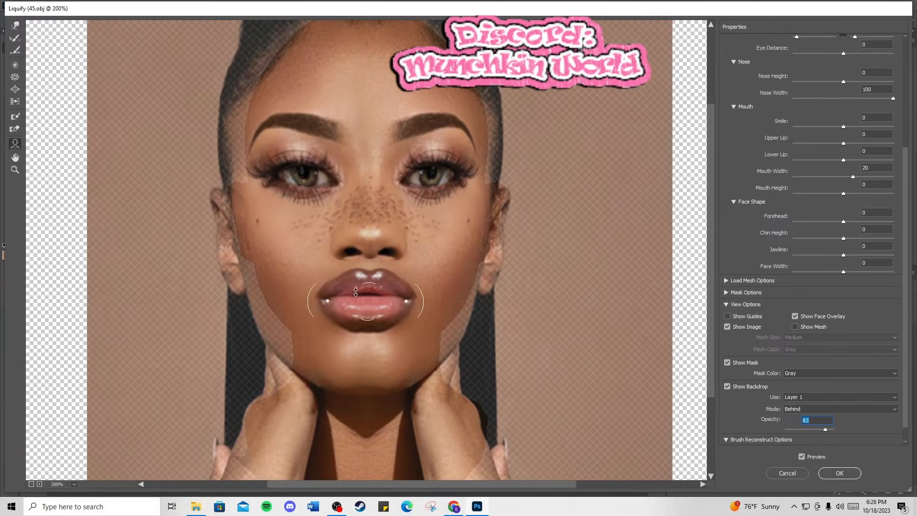
pyautogui.moveTo(374, 285); pyautogui.dragTo(374, 292)
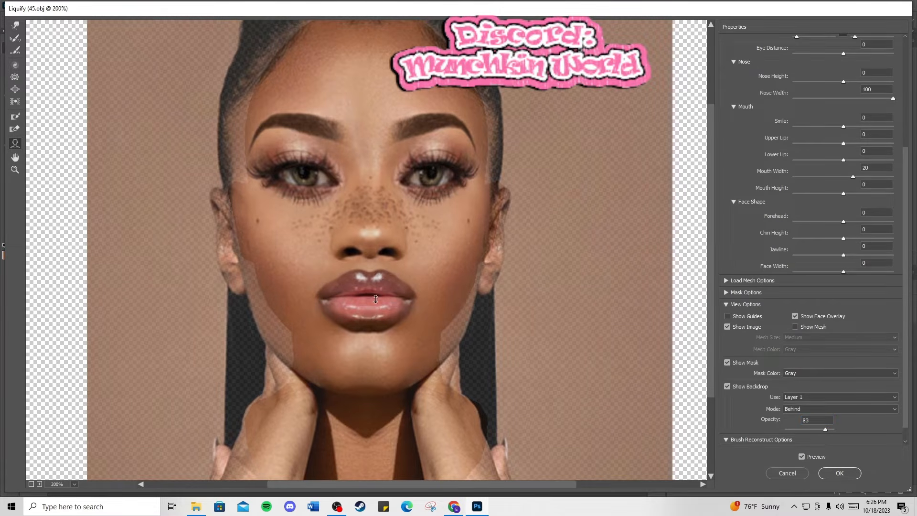
pyautogui.moveTo(373, 325); pyautogui.dragTo(373, 329)
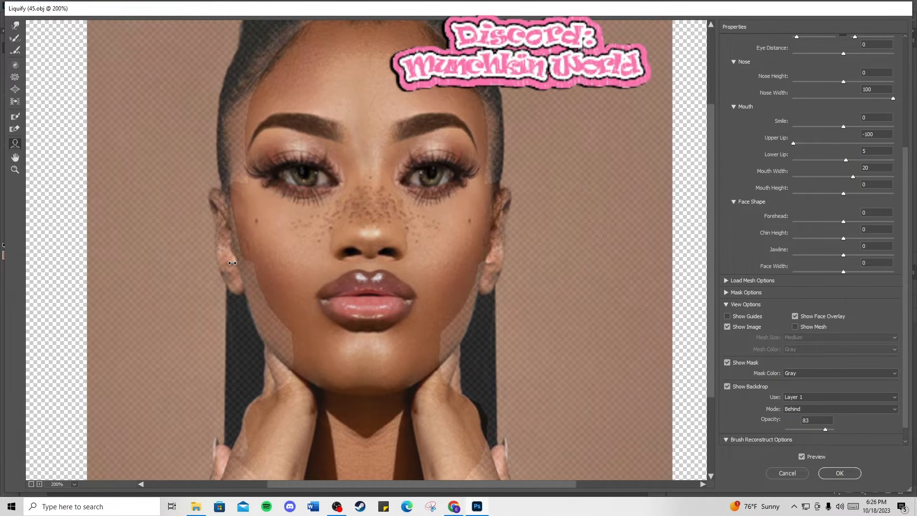
# Step: Narrow the face to a face width of -93 and lower the backdrop opacity to 39
pyautogui.moveTo(232, 263); pyautogui.dragTo(284, 264)
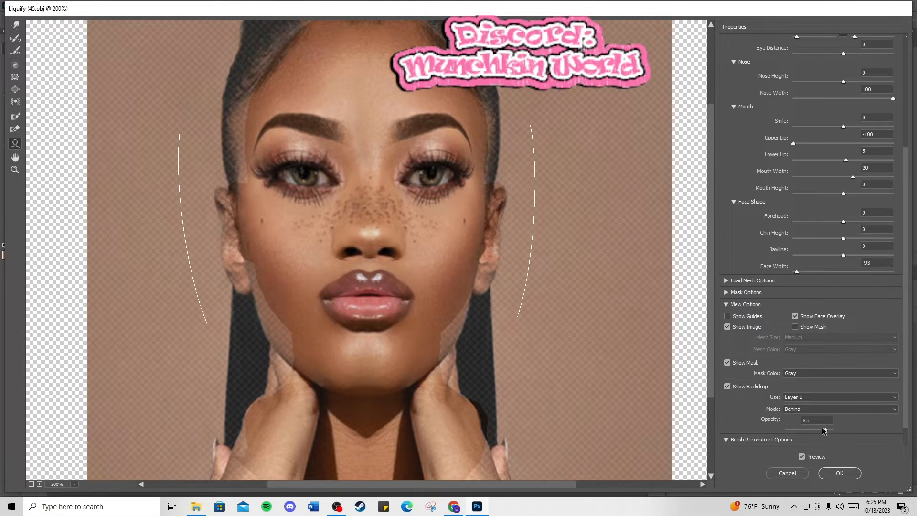
pyautogui.moveTo(824, 432); pyautogui.dragTo(803, 431)
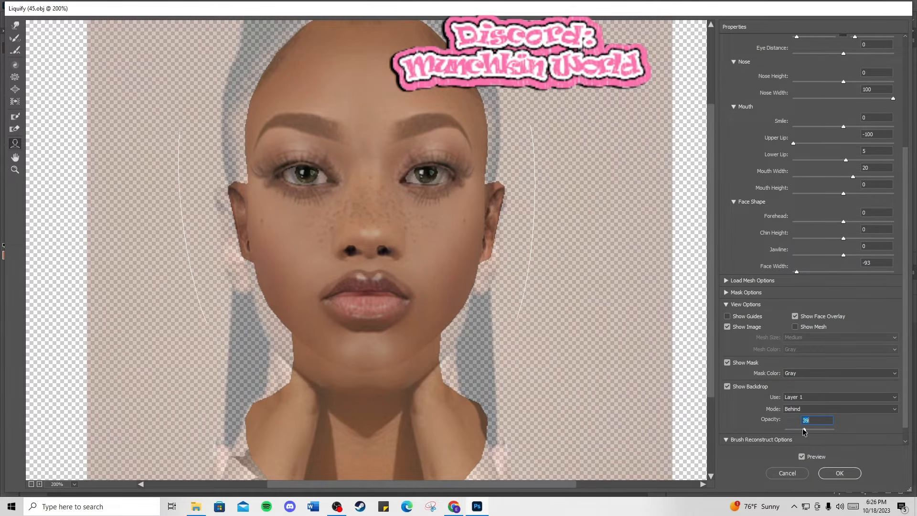
# Step: Lengthen the portrait's chin to a chin height of 48 and apply the Liquify changes
pyautogui.moveTo(409, 164)
pyautogui.moveTo(317, 179)
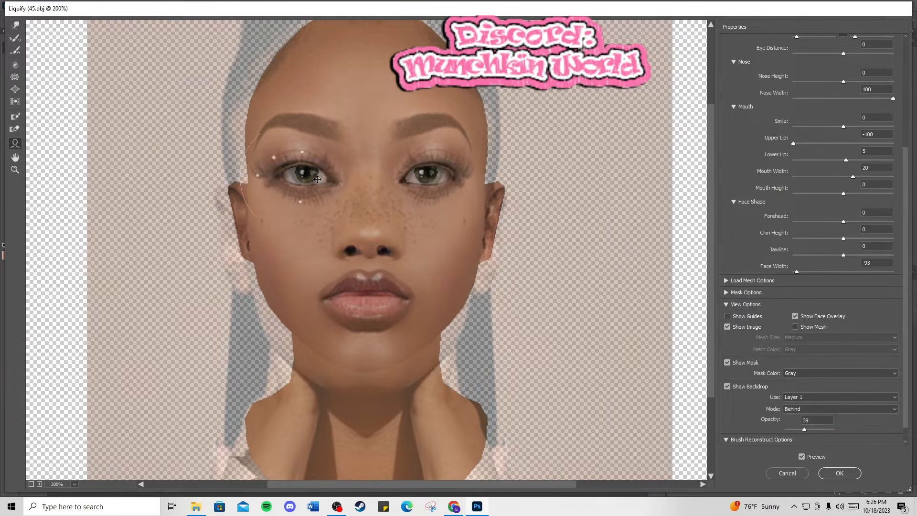
pyautogui.moveTo(309, 175); pyautogui.dragTo(312, 178)
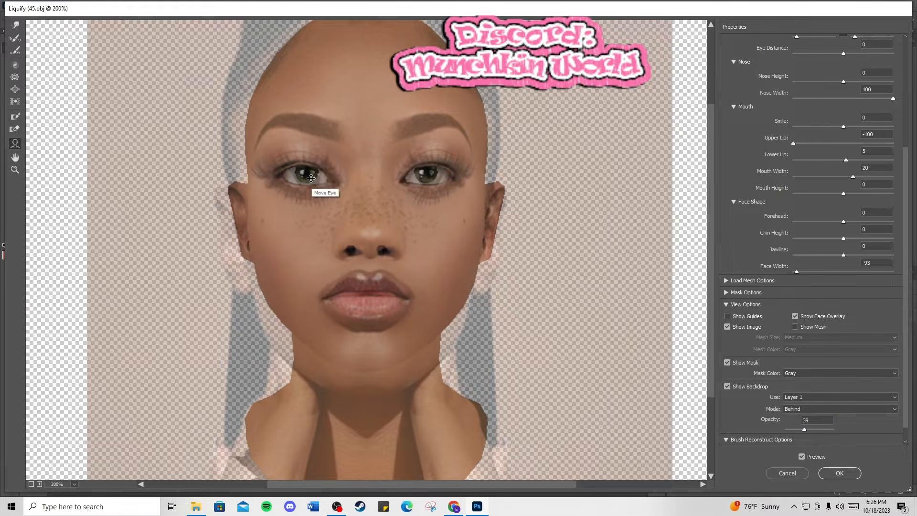
pyautogui.moveTo(331, 190)
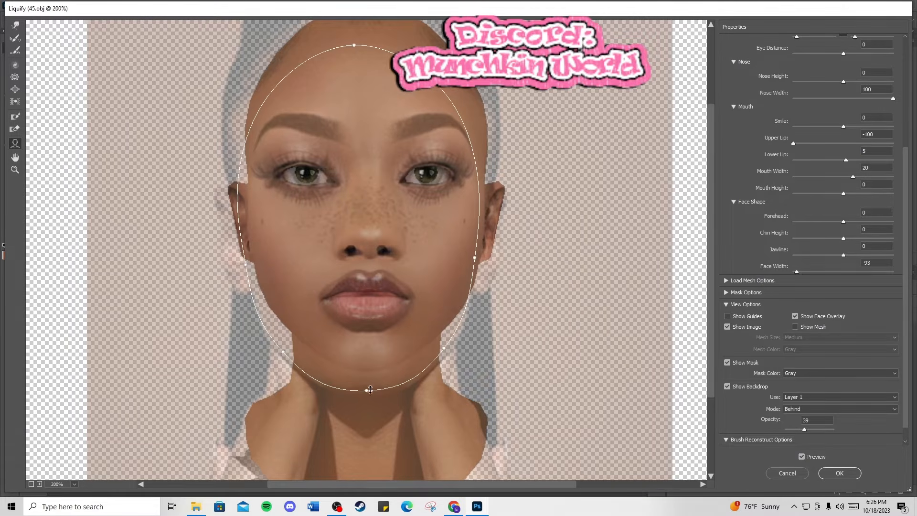
pyautogui.moveTo(370, 390); pyautogui.dragTo(370, 404)
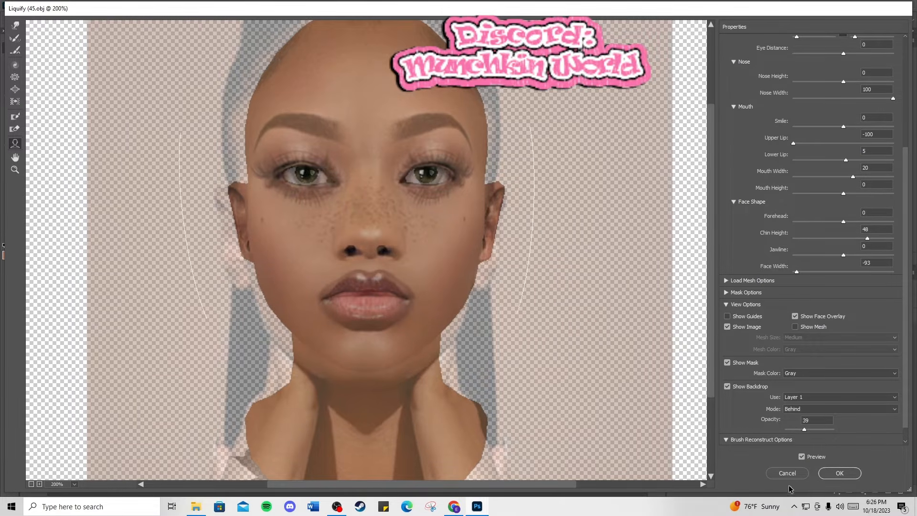
pyautogui.click(854, 474)
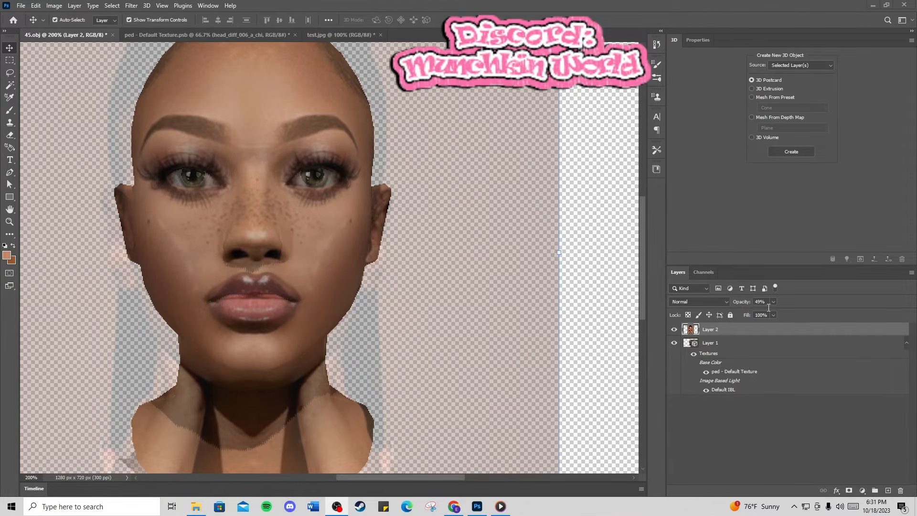
# Step: Raise the opacity of Layer 2 to 100% and duplicate the layer as Layer 2 copy
pyautogui.click(773, 302)
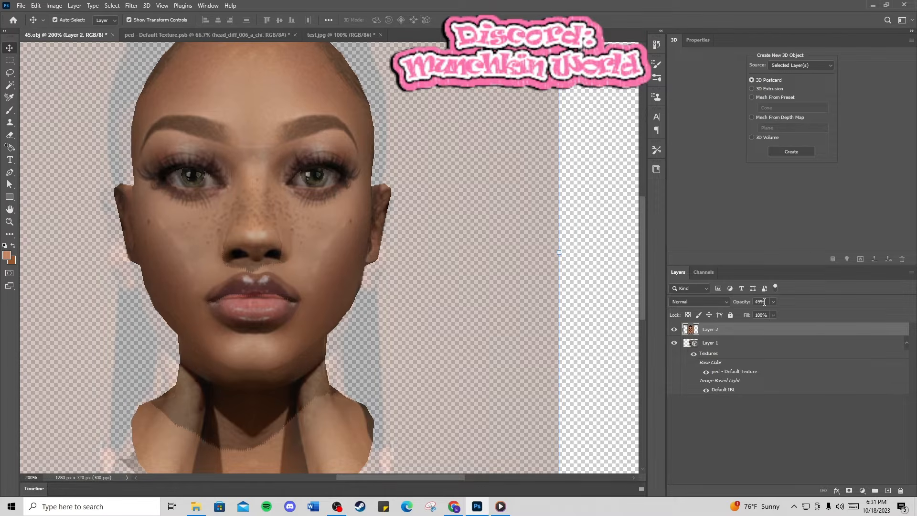
pyautogui.moveTo(776, 313); pyautogui.dragTo(820, 313)
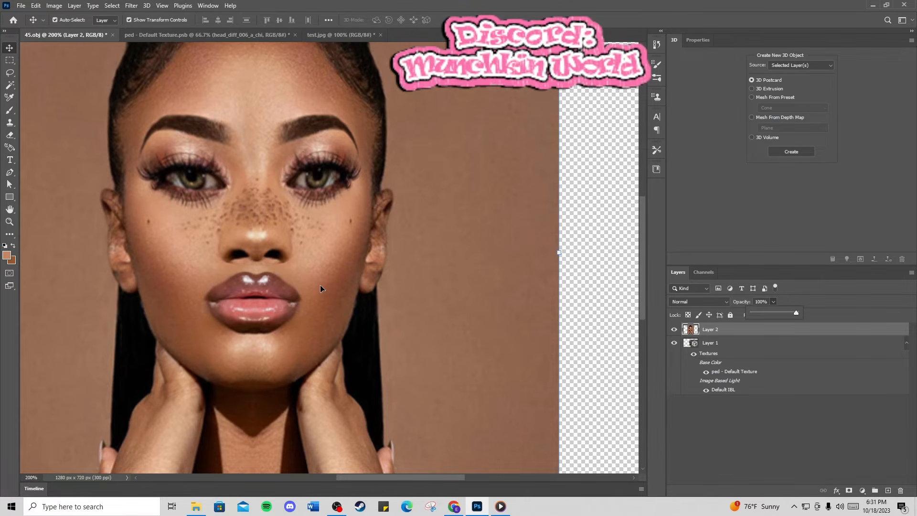
pyautogui.rightClick(734, 333)
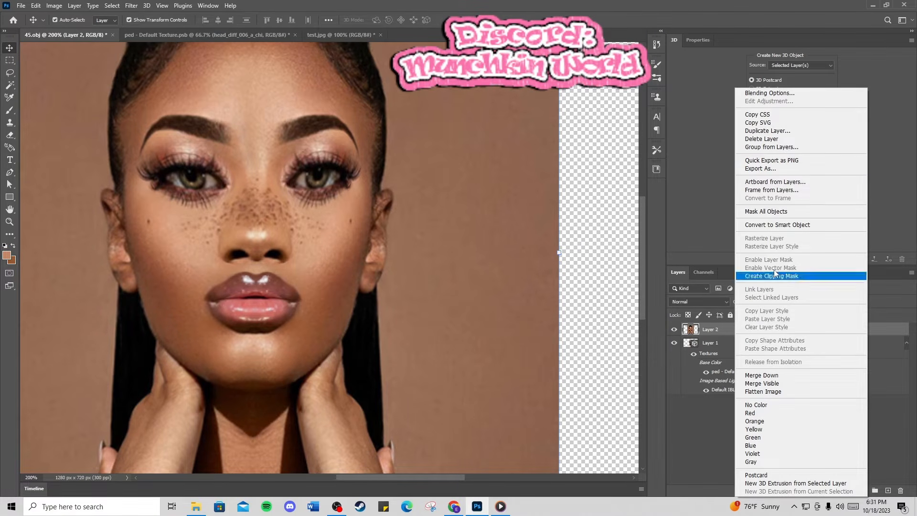
pyautogui.click(783, 131)
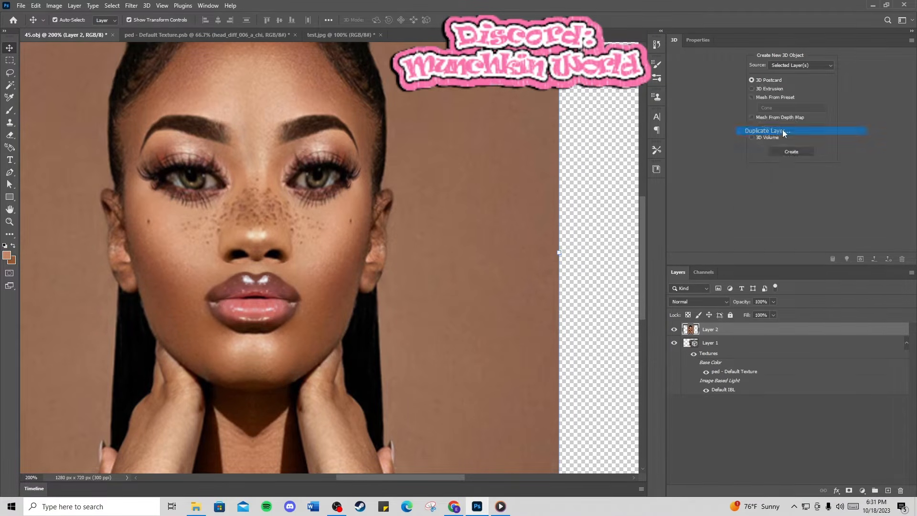
pyautogui.click(537, 142)
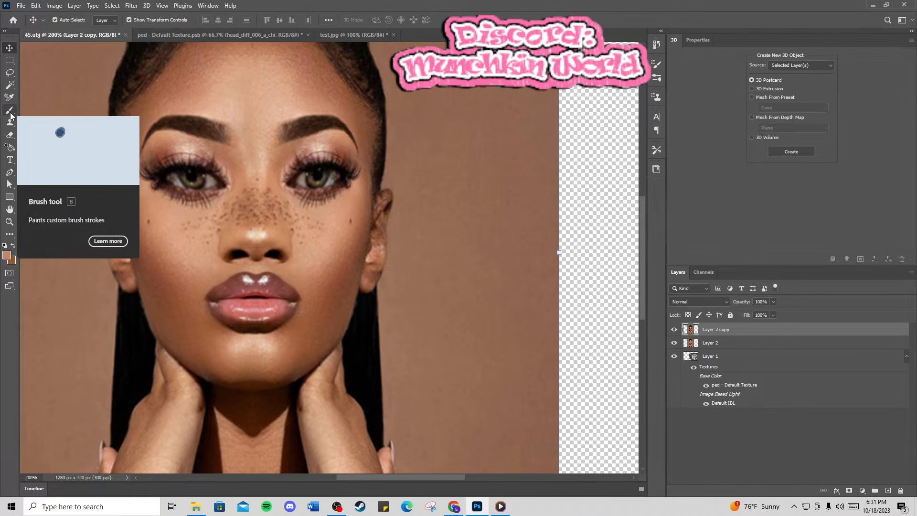
# Step: Paint out the eye on the right side of the face using the Spot Healing Brush at 56 px
pyautogui.press('i')
pyautogui.rightClick(14, 236)
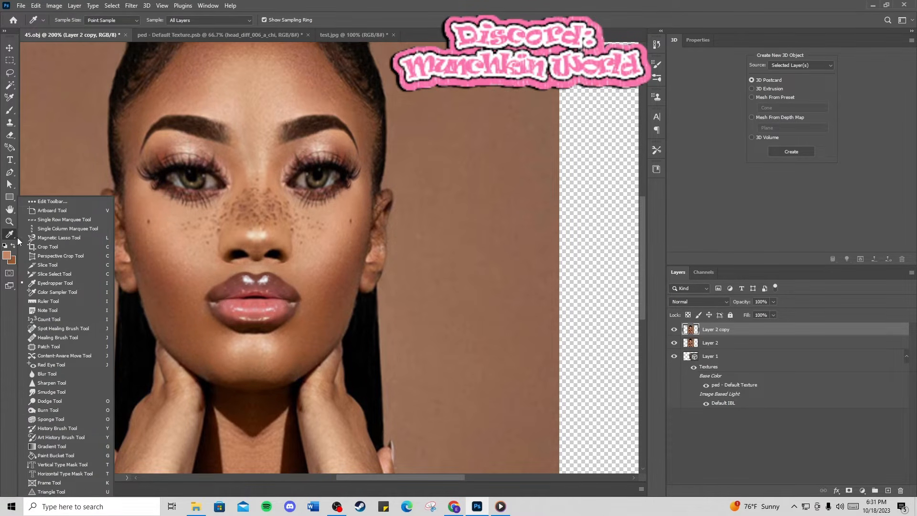
pyautogui.click(10, 185)
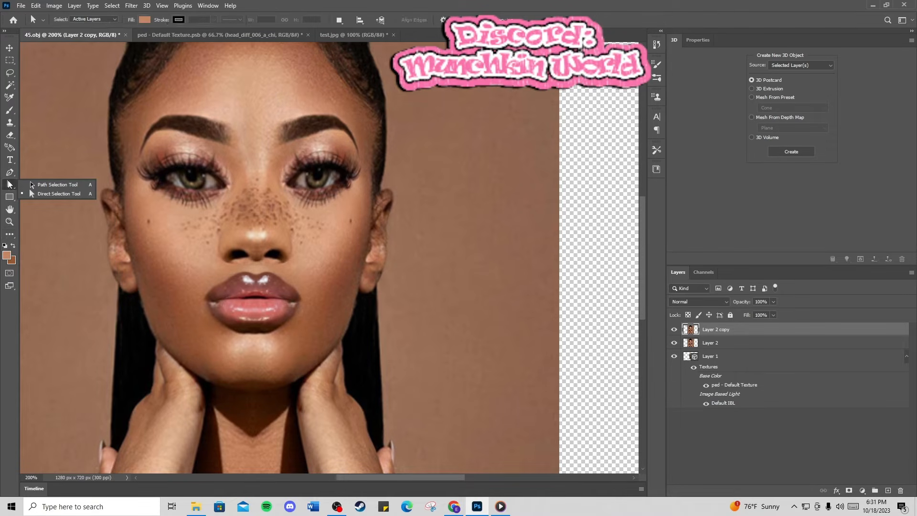
pyautogui.click(9, 234)
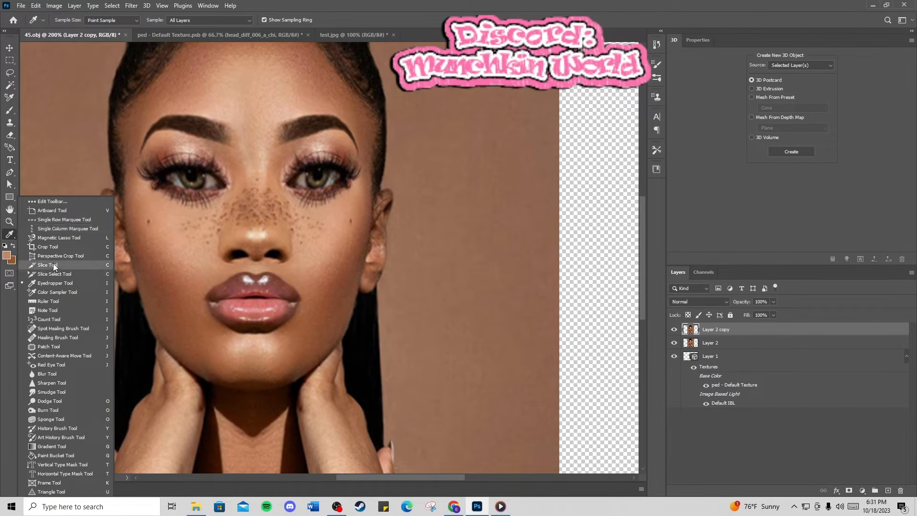
pyautogui.click(70, 328)
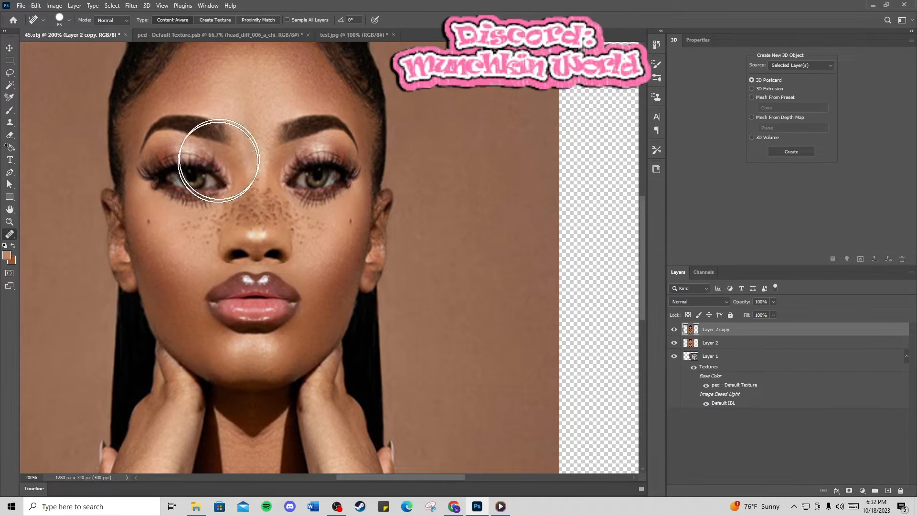
pyautogui.click(70, 20)
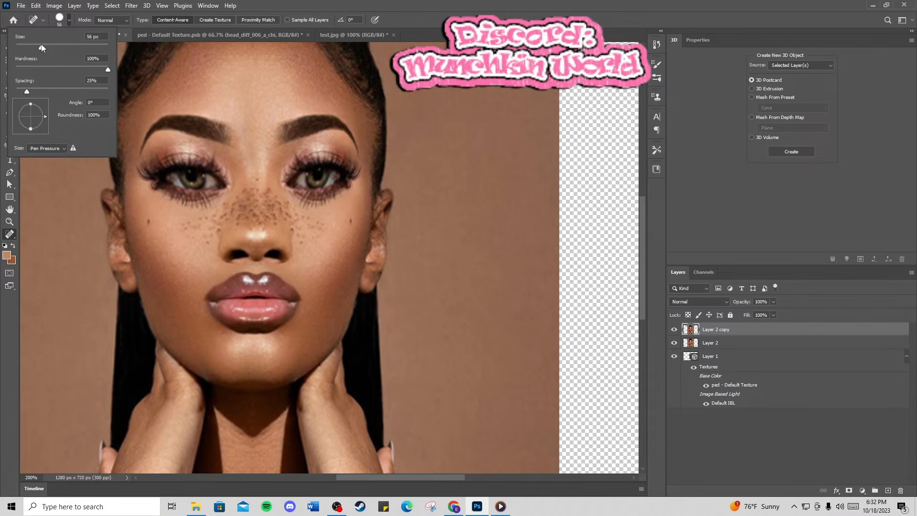
pyautogui.moveTo(325, 180); pyautogui.dragTo(306, 174)
pyautogui.click(306, 186)
pyautogui.click(334, 182)
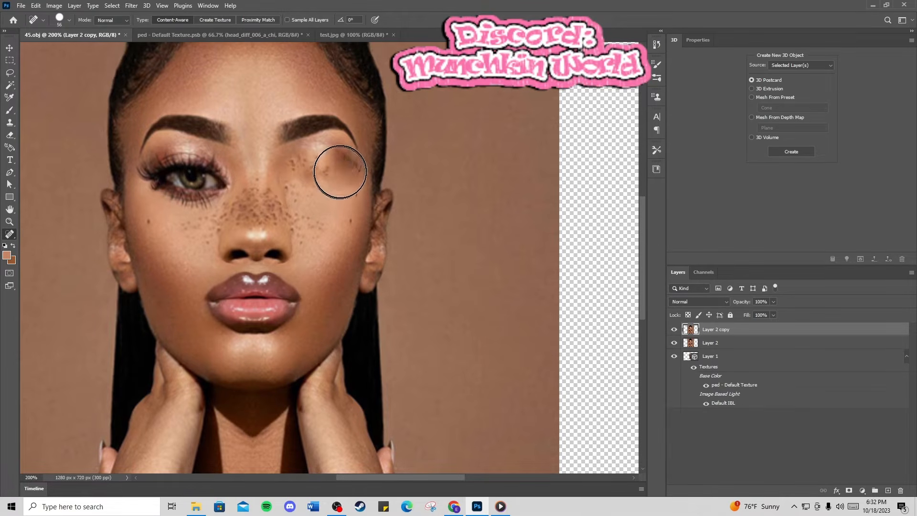
pyautogui.click(340, 172)
pyautogui.click(330, 155)
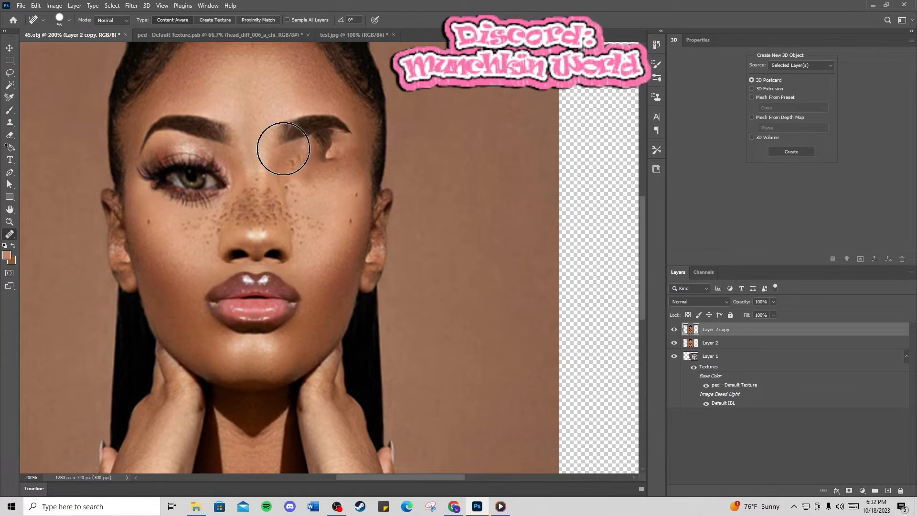
# Step: Heal away the right-hand eyebrow and smooth the skin around the removed eye
pyautogui.click(298, 140)
pyautogui.click(316, 139)
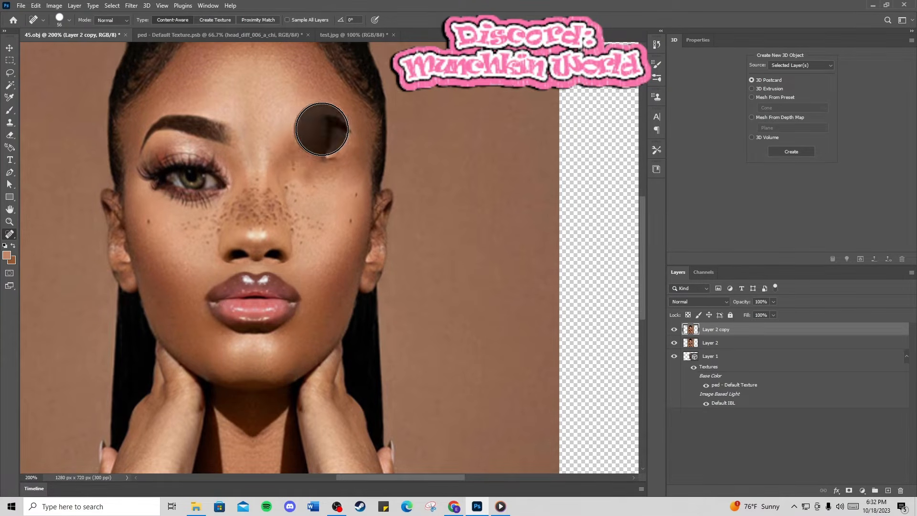
pyautogui.click(345, 148)
pyautogui.click(341, 151)
pyautogui.click(324, 145)
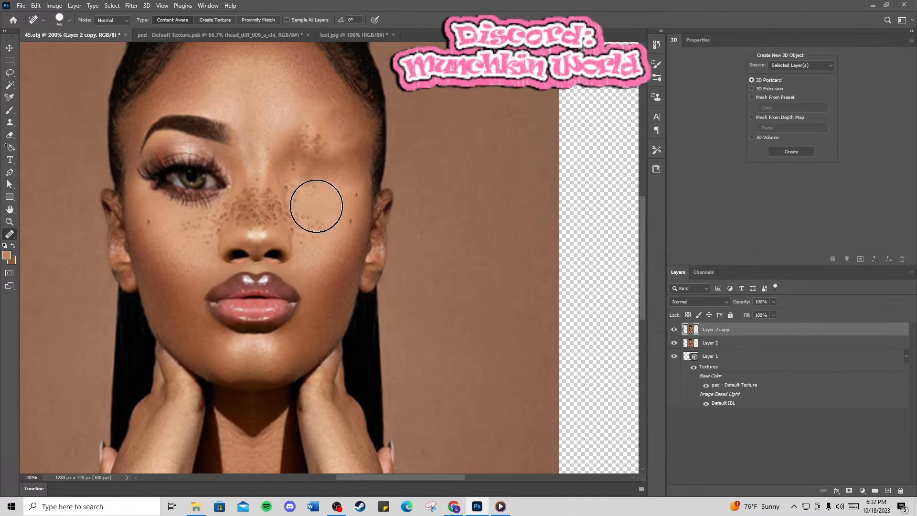
pyautogui.click(319, 159)
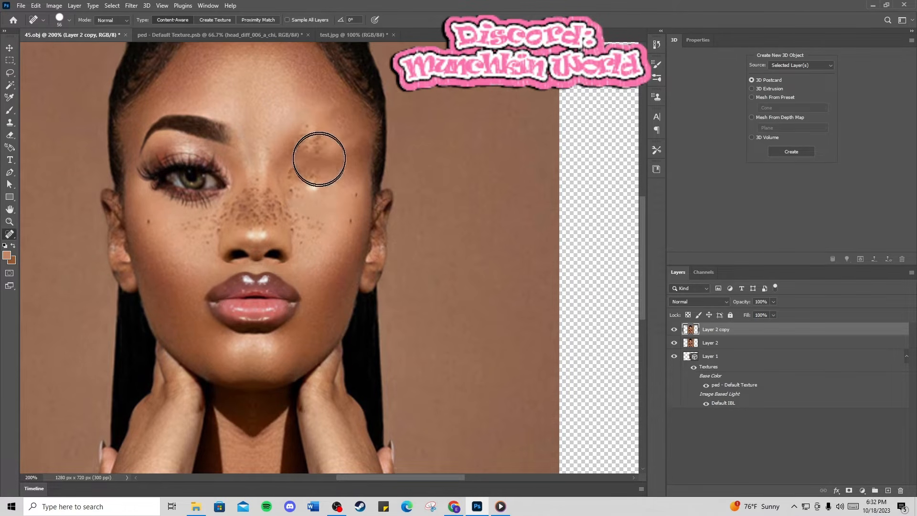
# Step: Set the foreground colour to the brown skin tone 8f4e32 sampled from the lower cheek
pyautogui.click(7, 256)
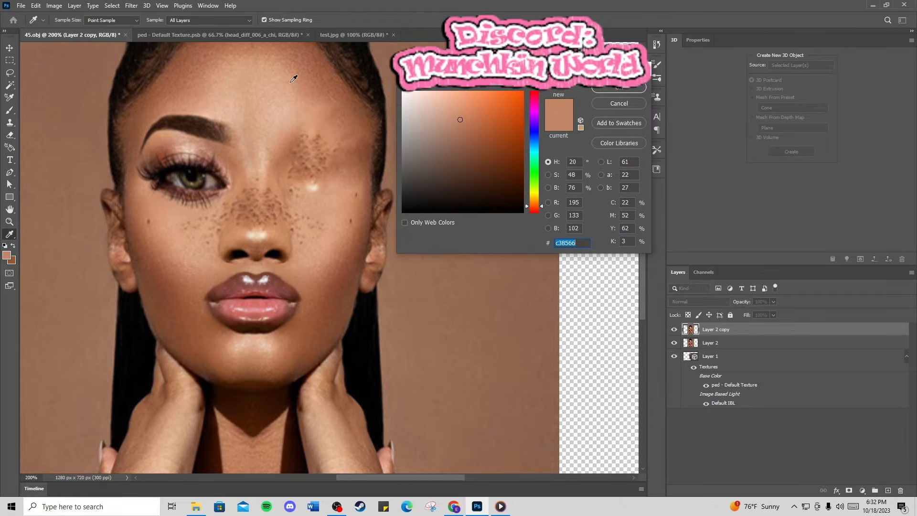
pyautogui.click(328, 294)
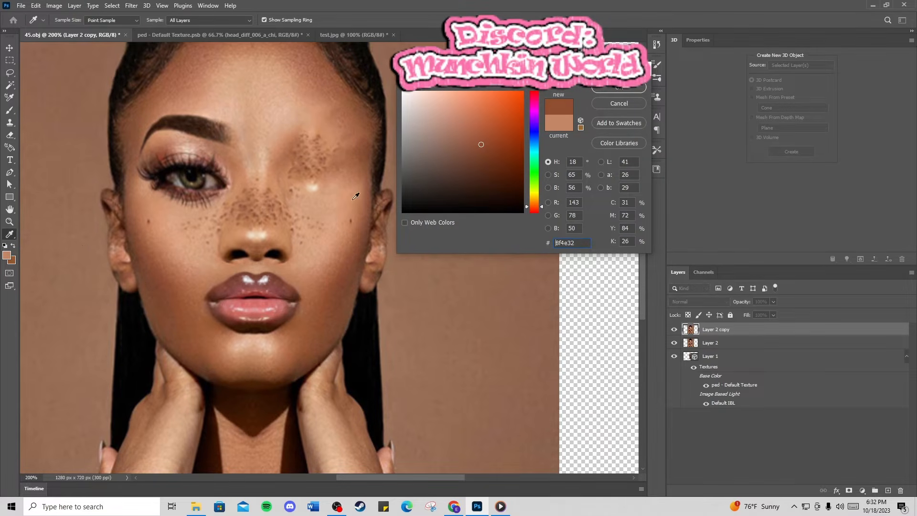
pyautogui.click(640, 87)
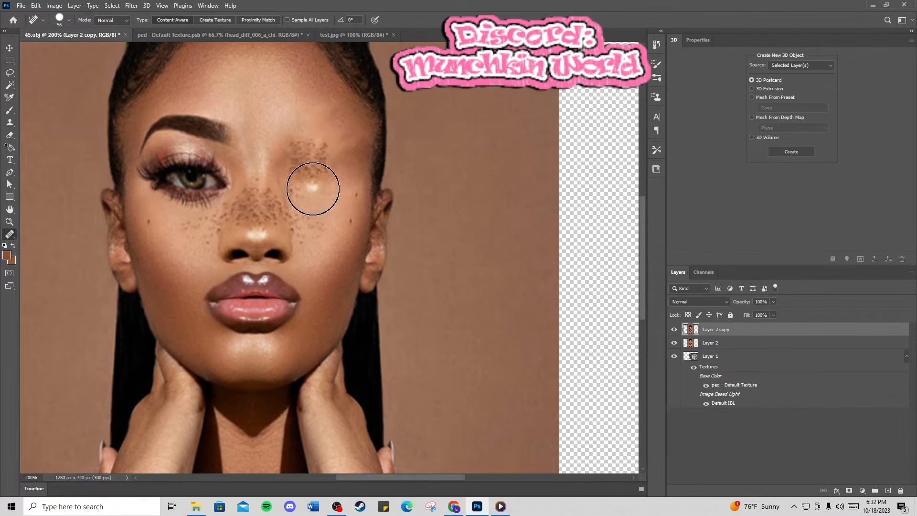
# Step: Heal the last blemishes at the right-hand eye area and remove the left-hand eye, lashes and eyebrow
pyautogui.click(313, 189)
pyautogui.click(338, 155)
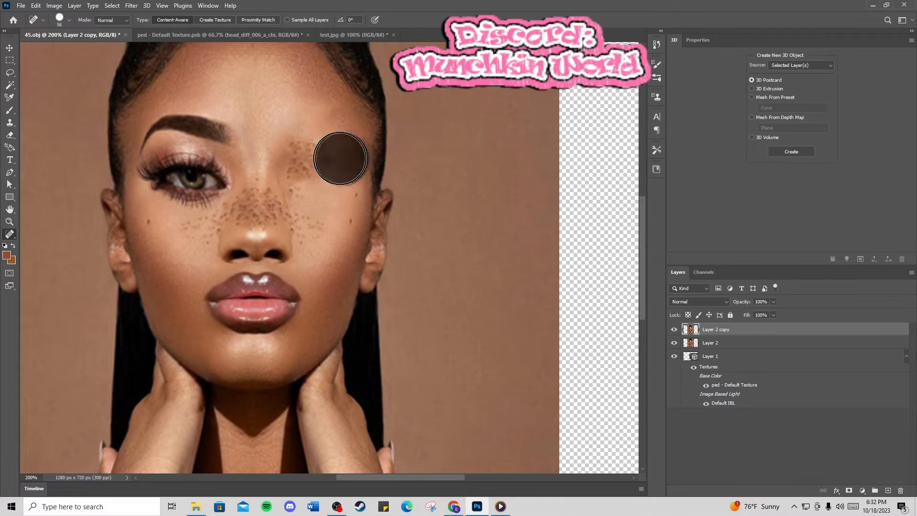
pyautogui.click(169, 133)
pyautogui.moveTo(160, 149)
pyautogui.mouseDown()
pyautogui.moveTo(181, 180)
pyautogui.moveTo(213, 182)
pyautogui.moveTo(211, 166)
pyautogui.moveTo(180, 156)
pyautogui.moveTo(191, 134)
pyautogui.moveTo(207, 132)
pyautogui.moveTo(229, 140)
pyautogui.moveTo(223, 163)
pyautogui.mouseUp()
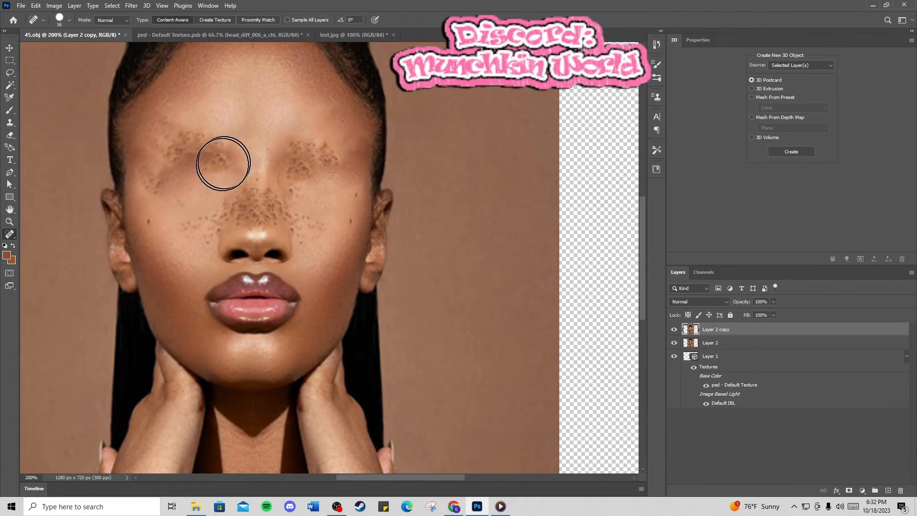
pyautogui.click(206, 174)
pyautogui.click(219, 134)
pyautogui.click(208, 128)
pyautogui.click(166, 139)
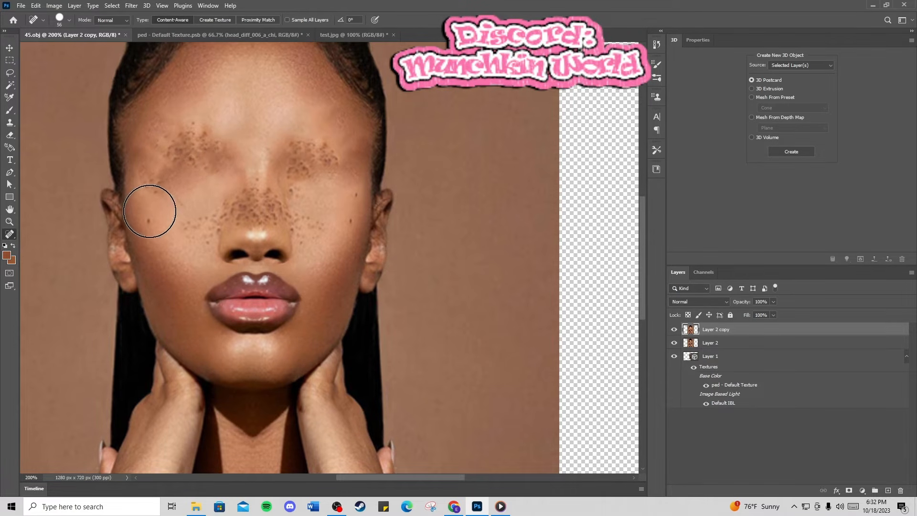
pyautogui.moveTo(150, 211)
pyautogui.mouseDown()
pyautogui.moveTo(164, 247)
pyautogui.moveTo(166, 229)
pyautogui.moveTo(211, 194)
pyautogui.mouseUp()
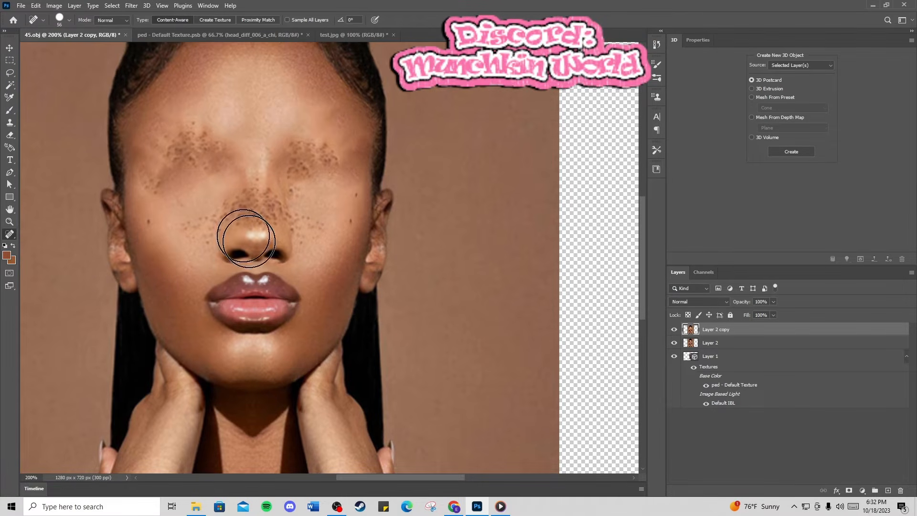
# Step: Remove the lips and nostrils with healing strokes across the mouth and the base of the nose
pyautogui.moveTo(205, 298)
pyautogui.mouseDown()
pyautogui.moveTo(219, 307)
pyautogui.moveTo(297, 299)
pyautogui.mouseUp()
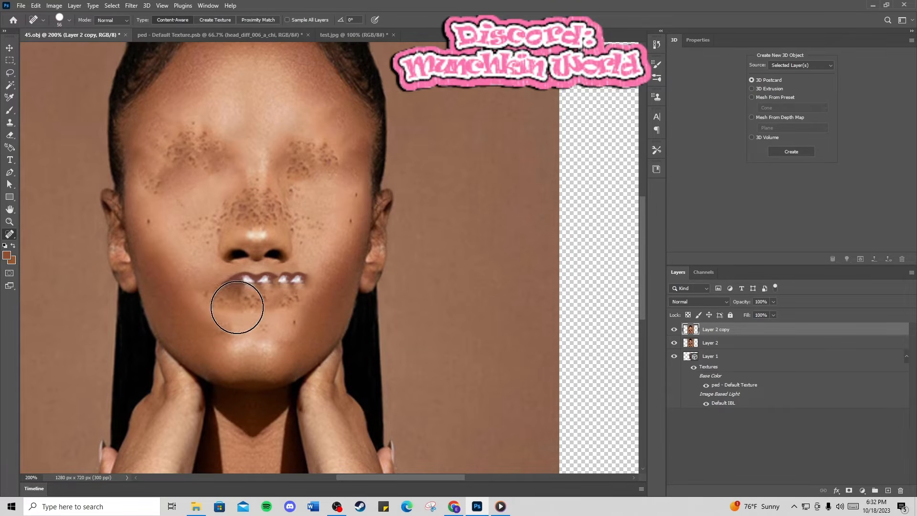
pyautogui.moveTo(237, 307)
pyautogui.mouseDown()
pyautogui.moveTo(227, 287)
pyautogui.moveTo(284, 271)
pyautogui.moveTo(292, 282)
pyautogui.moveTo(249, 287)
pyautogui.moveTo(235, 273)
pyautogui.moveTo(246, 380)
pyautogui.moveTo(288, 288)
pyautogui.moveTo(278, 319)
pyautogui.moveTo(316, 285)
pyautogui.moveTo(218, 285)
pyautogui.mouseUp()
pyautogui.click(238, 282)
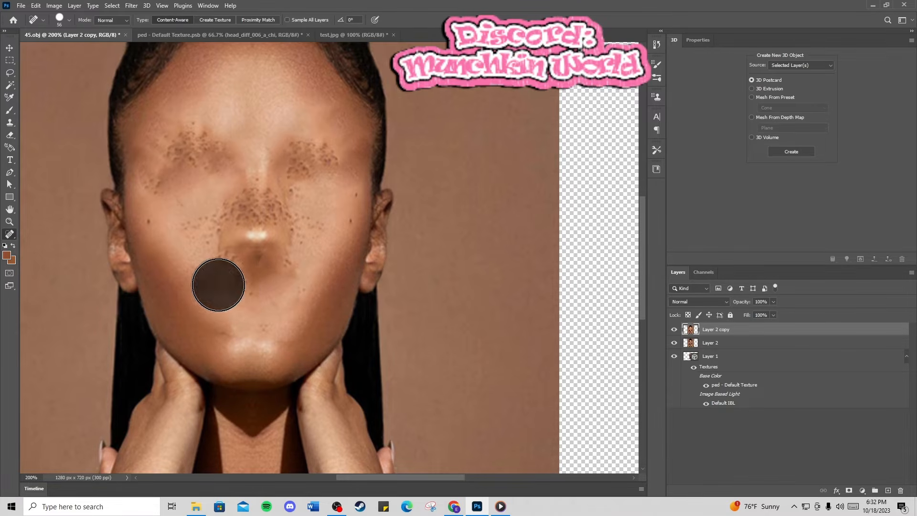
pyautogui.click(259, 280)
pyautogui.click(291, 284)
pyautogui.click(296, 258)
pyautogui.click(253, 266)
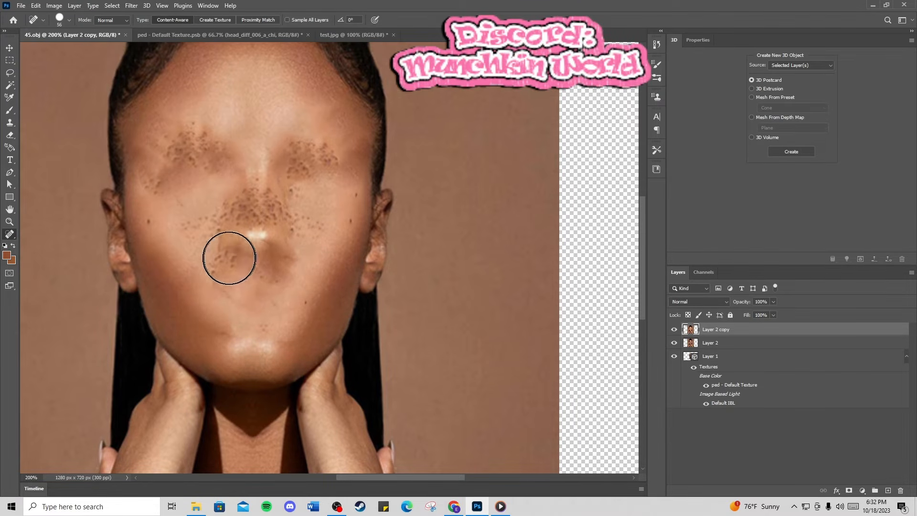
# Step: Heal the uneven patches beside the nose and around the former mouth and chin
pyautogui.click(229, 258)
pyautogui.click(229, 319)
pyautogui.click(286, 344)
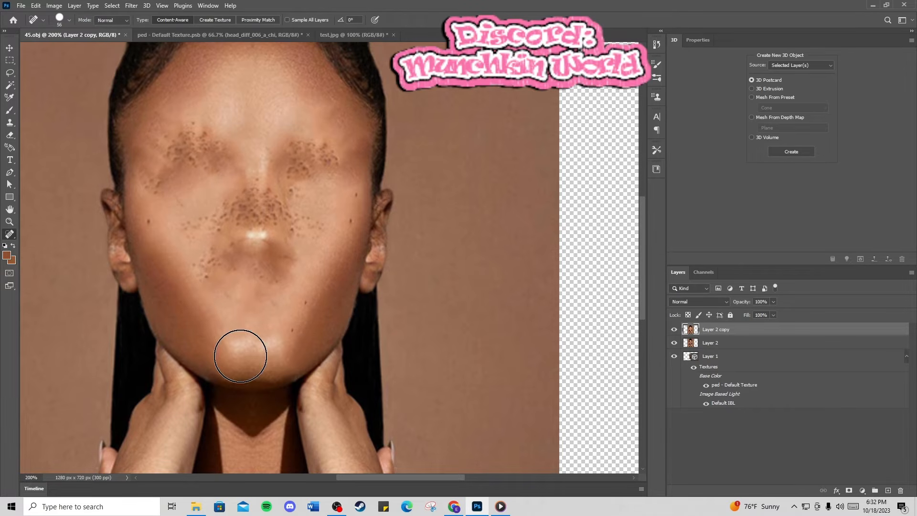
pyautogui.click(236, 345)
# Step: Heal the left cheek mole and the speckles where the left-hand eye and eyebrow were
pyautogui.click(170, 227)
pyautogui.click(168, 181)
pyautogui.click(153, 174)
pyautogui.click(164, 147)
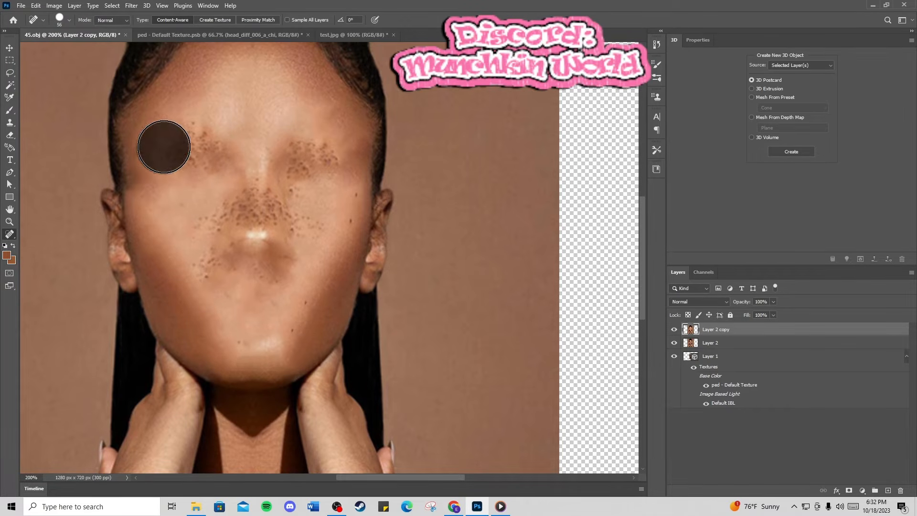
pyautogui.click(191, 139)
pyautogui.click(184, 151)
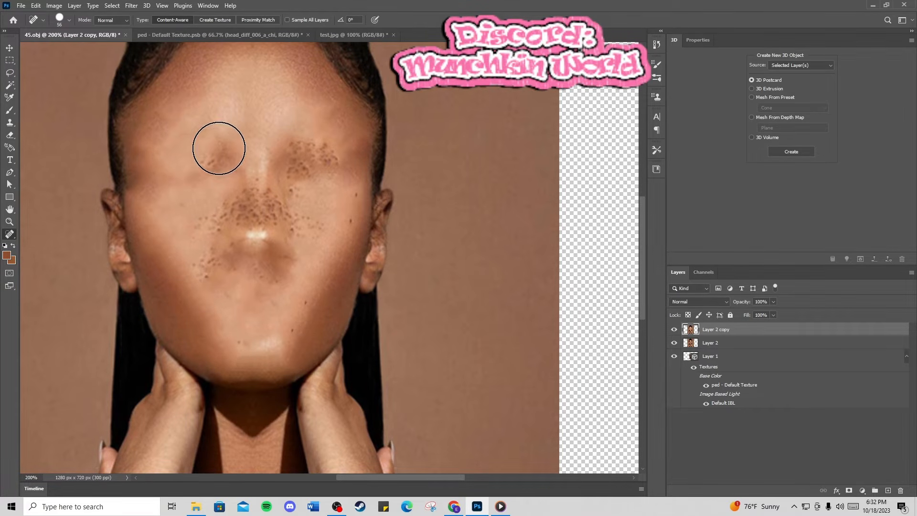
pyautogui.click(201, 158)
# Step: Heal the speckles and dark patch where the right-hand eye was on the Layer 2 copy face
pyautogui.click(296, 162)
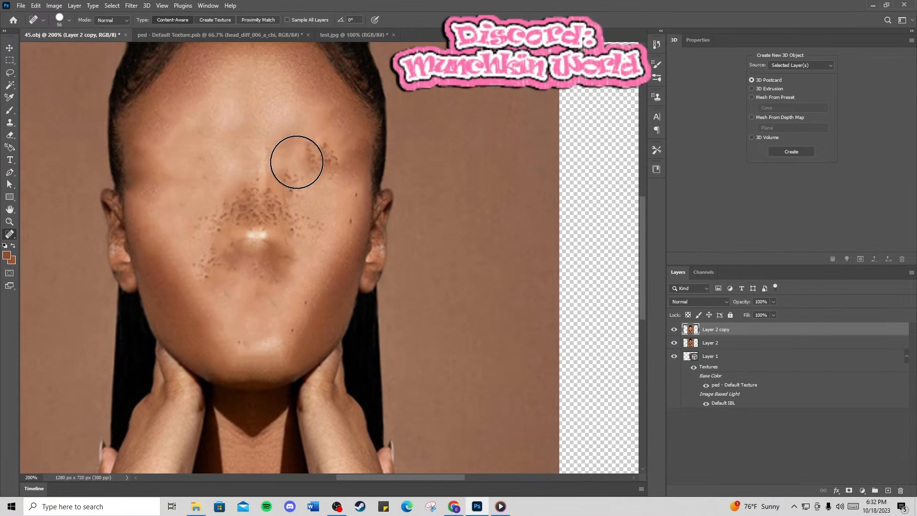
pyautogui.click(297, 162)
pyautogui.click(330, 164)
pyautogui.click(342, 166)
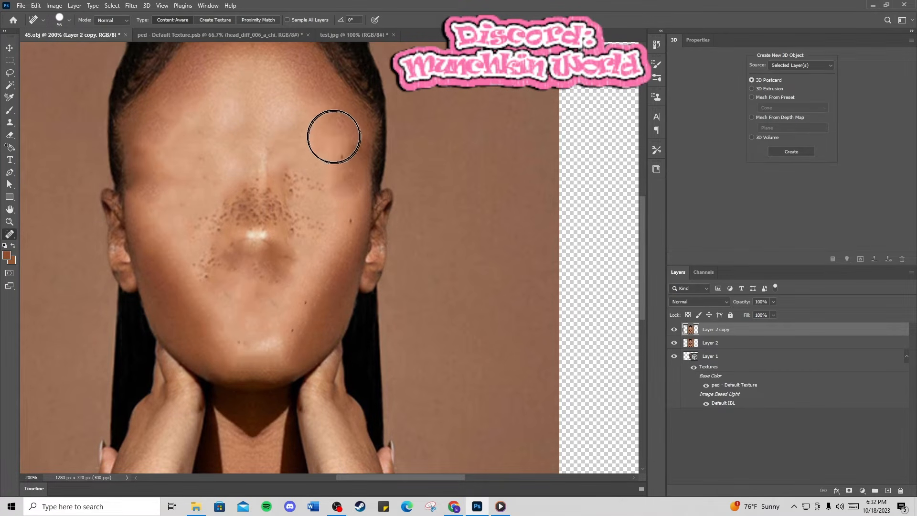
pyautogui.click(318, 128)
pyautogui.click(302, 173)
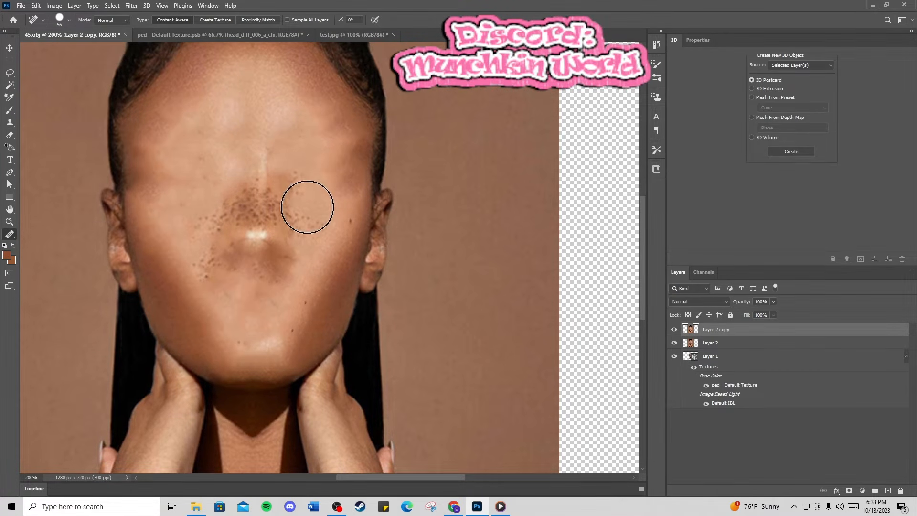
# Step: Heal the freckles and uneven patches on the right-hand cheek and along the right side of the nose bridge
pyautogui.click(307, 207)
pyautogui.click(303, 170)
pyautogui.click(289, 169)
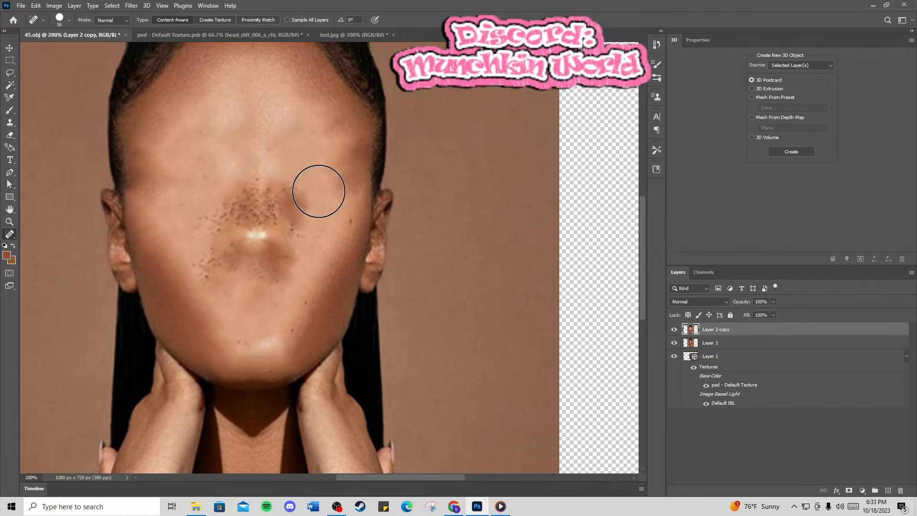
pyautogui.click(318, 191)
pyautogui.click(330, 161)
pyautogui.click(302, 185)
pyautogui.click(282, 176)
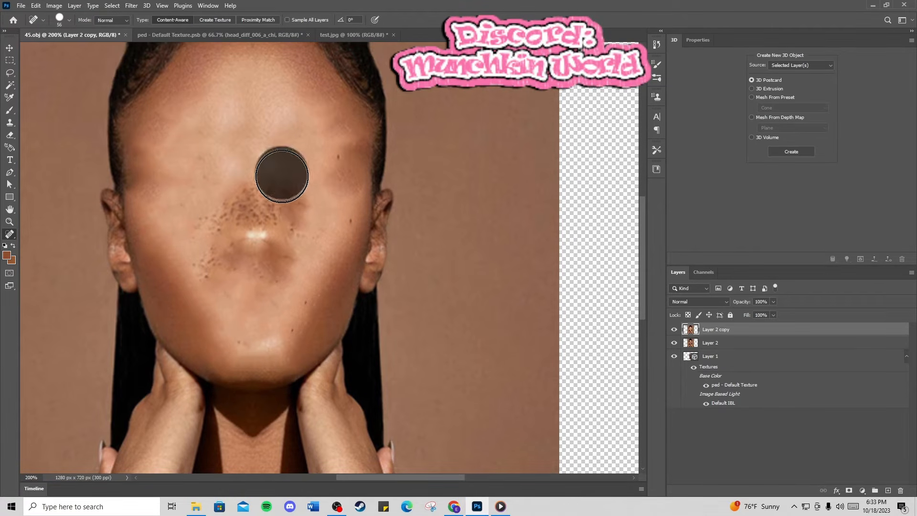
pyautogui.click(303, 224)
pyautogui.click(287, 196)
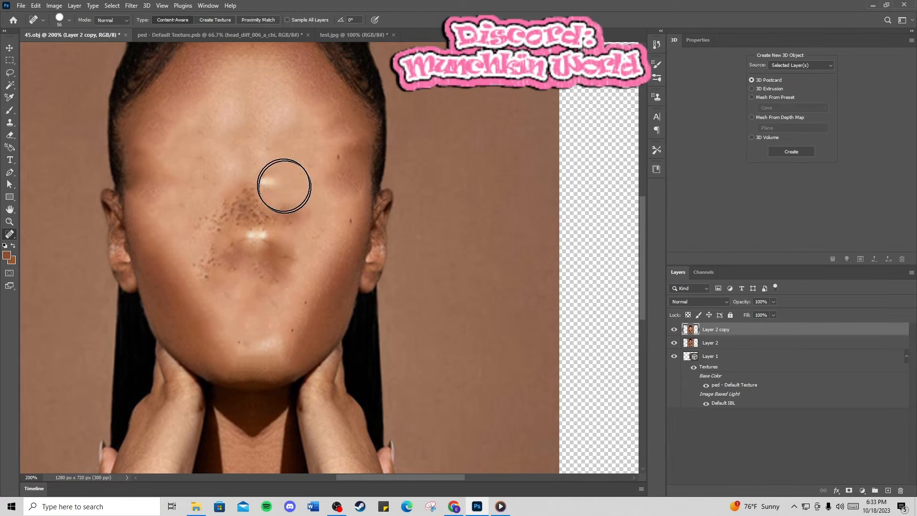
pyautogui.click(273, 182)
pyautogui.click(315, 228)
# Step: Warp Layer 2 copy by pulling its two upper corners and lower-left corner outward and bowing the top edge upward
pyautogui.scroll(-1, 327, 288)
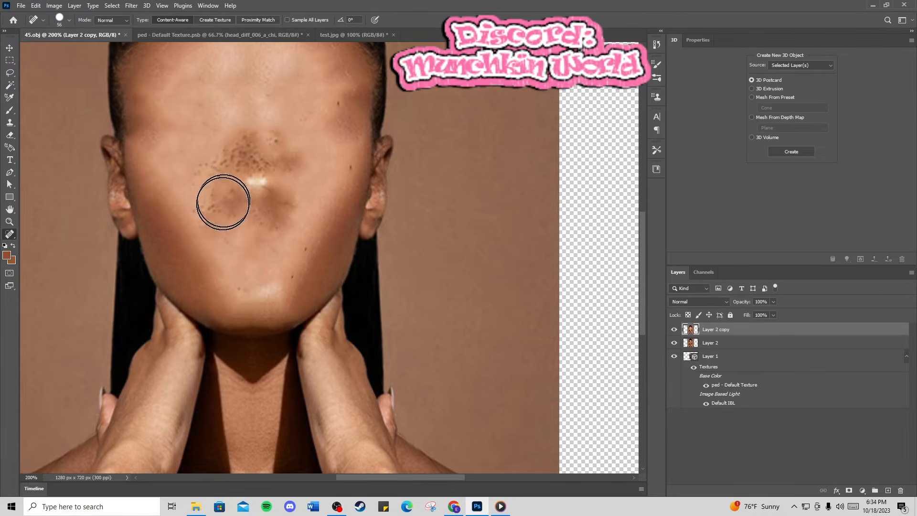
pyautogui.scroll(-1, 470, 245)
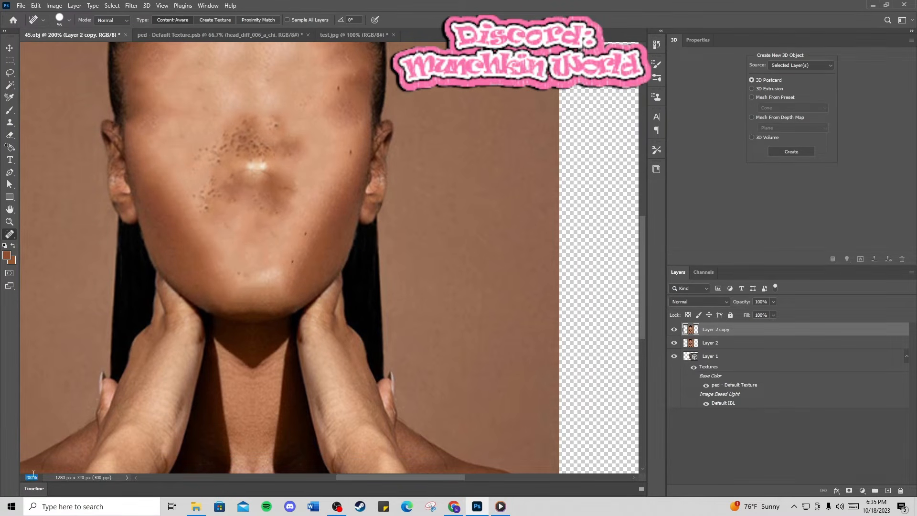
pyautogui.press('Return')
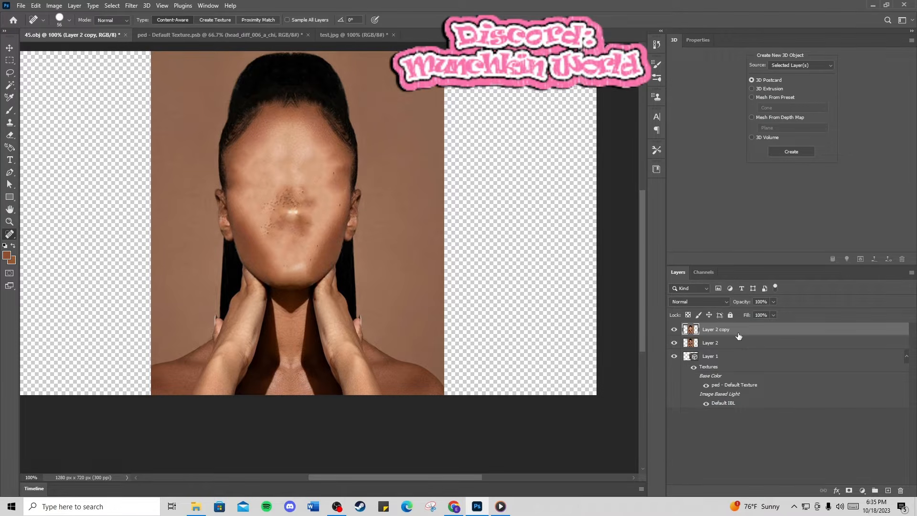
pyautogui.click(9, 49)
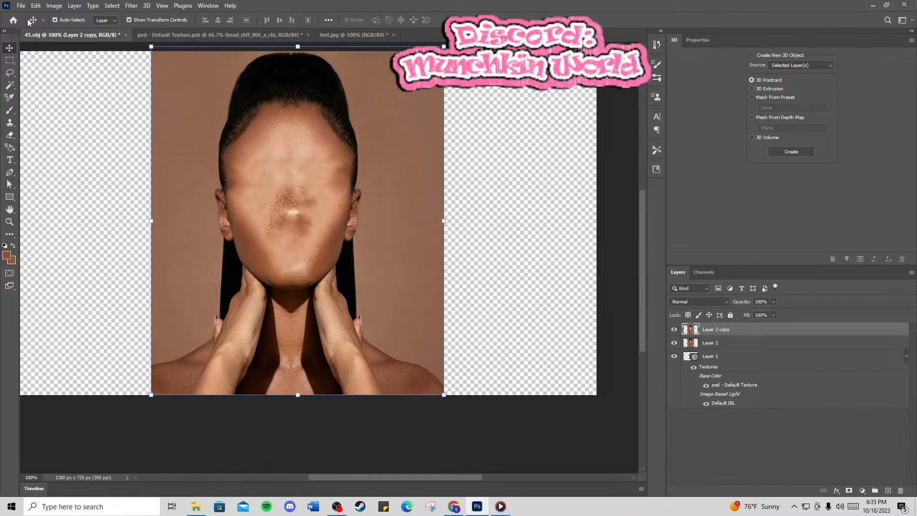
pyautogui.click(36, 5)
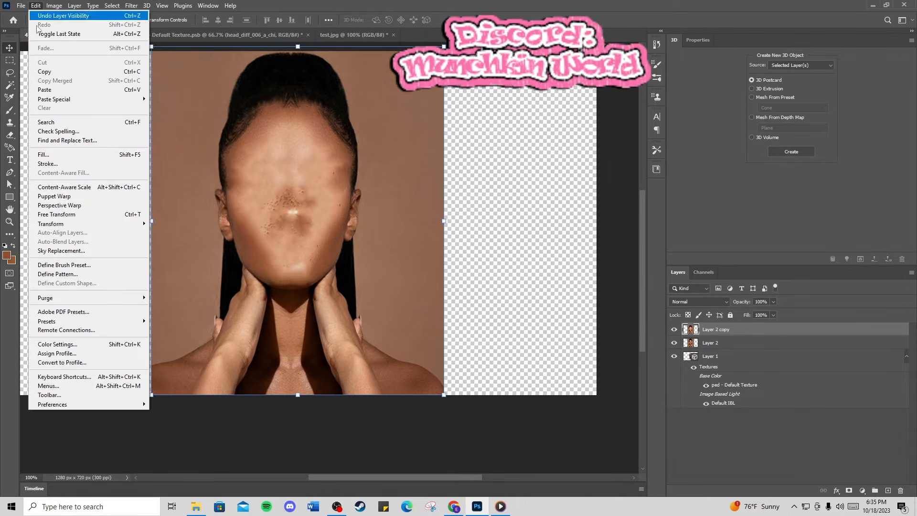
pyautogui.moveTo(86, 226)
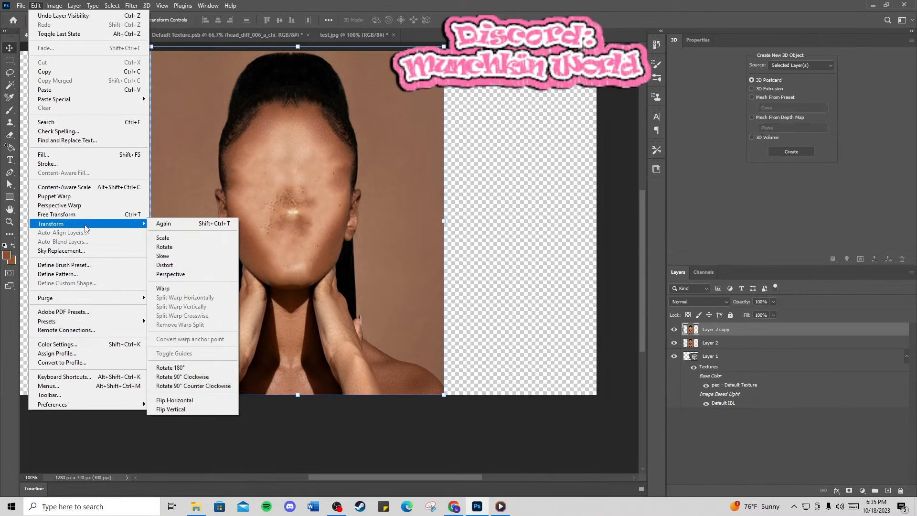
pyautogui.click(179, 288)
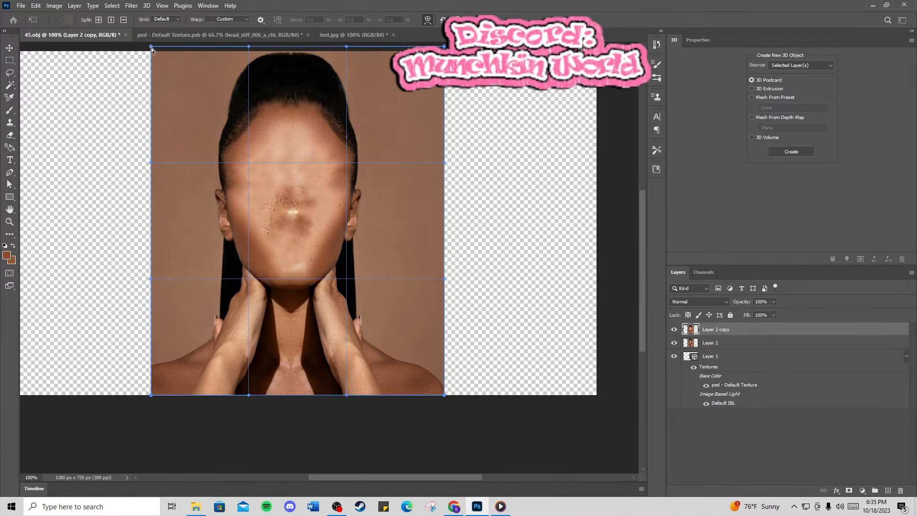
pyautogui.scroll(2, 149, 127)
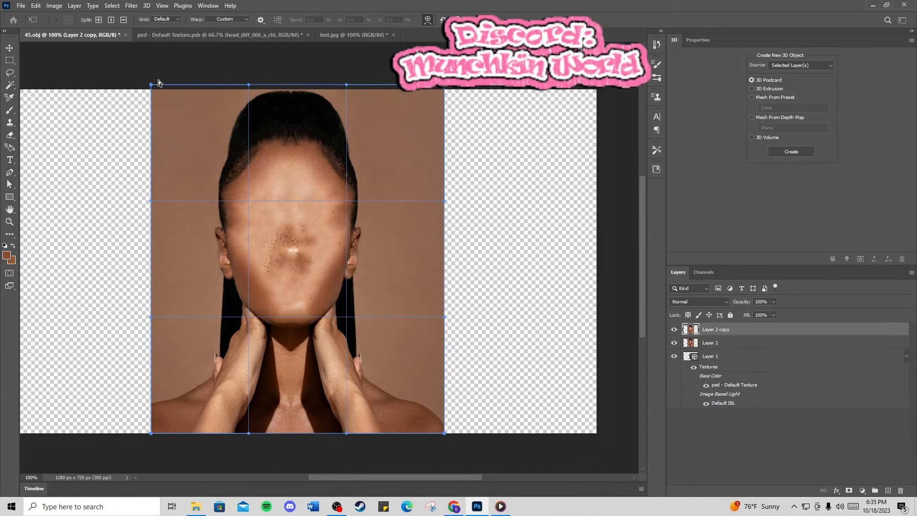
pyautogui.moveTo(151, 84); pyautogui.dragTo(114, 65)
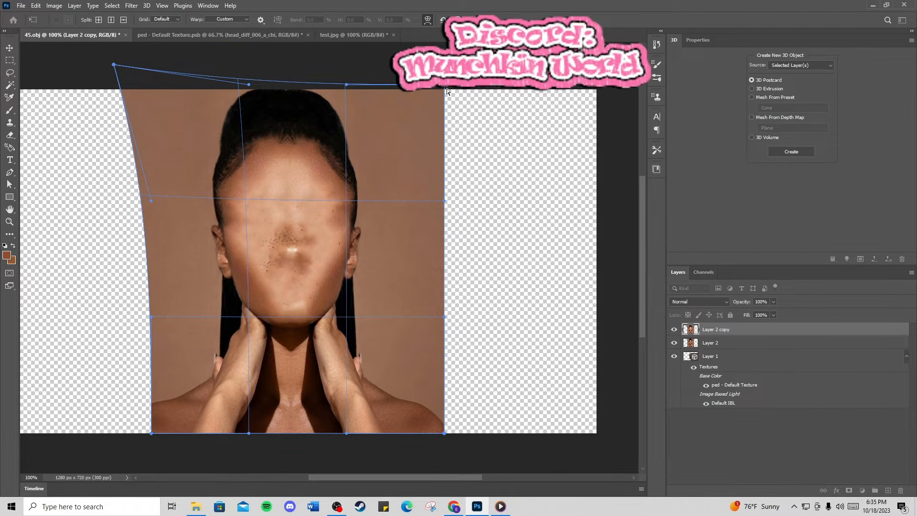
pyautogui.moveTo(445, 88); pyautogui.dragTo(468, 87)
pyautogui.moveTo(340, 87); pyautogui.dragTo(323, 72)
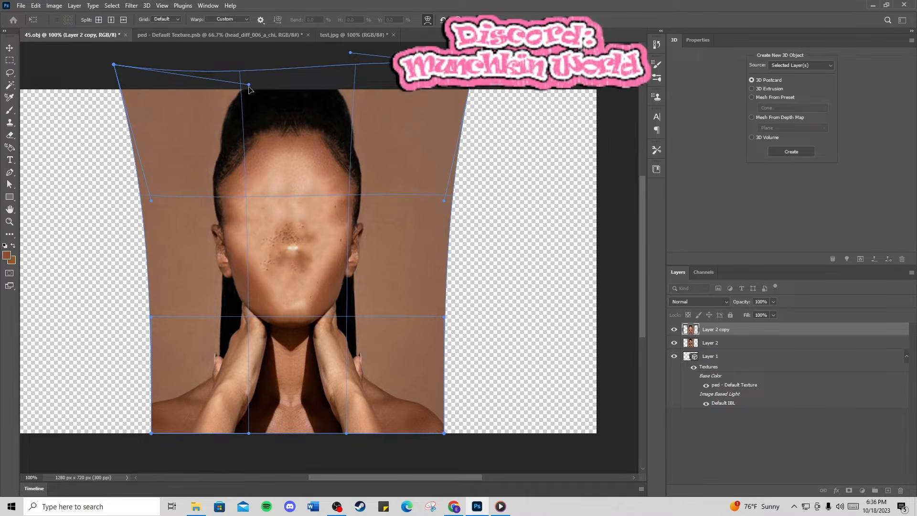
pyautogui.moveTo(248, 86); pyautogui.dragTo(247, 56)
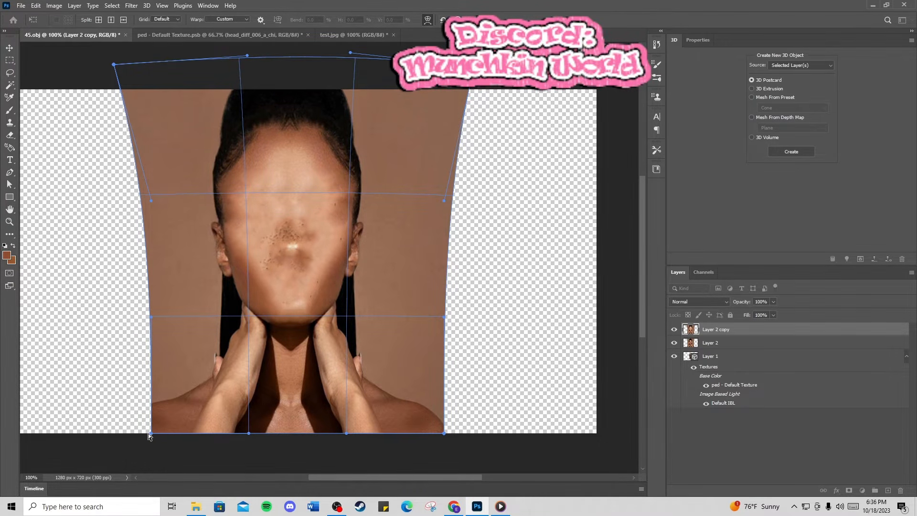
pyautogui.moveTo(150, 435); pyautogui.dragTo(115, 446)
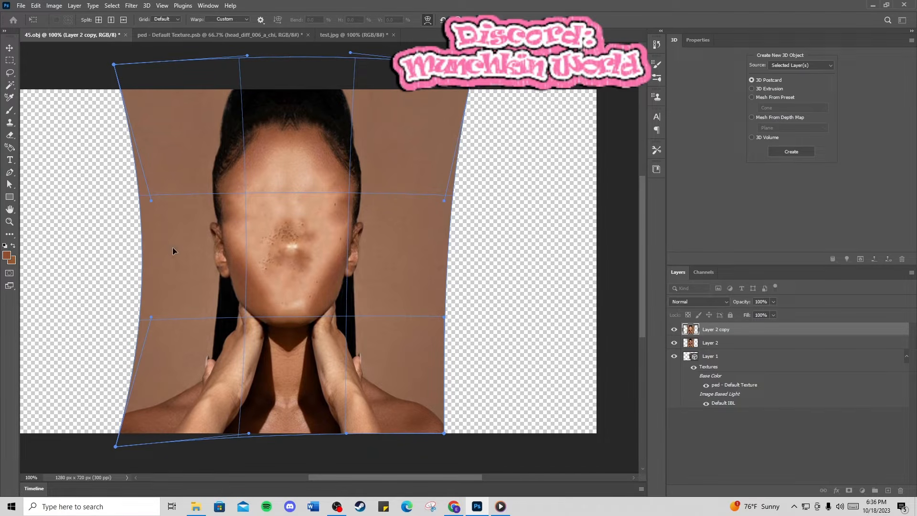
# Step: Lower Layer 2 copy's opacity to 54% and warp its left and right sides outward beyond the portrait beneath
pyautogui.click(773, 302)
pyautogui.moveTo(756, 313); pyautogui.dragTo(753, 313)
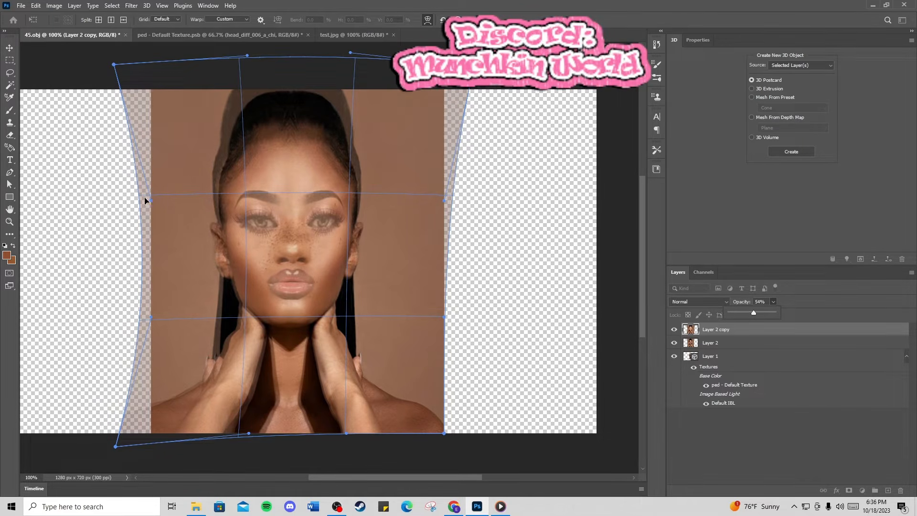
pyautogui.moveTo(148, 204); pyautogui.dragTo(115, 208)
pyautogui.moveTo(149, 318); pyautogui.dragTo(127, 317)
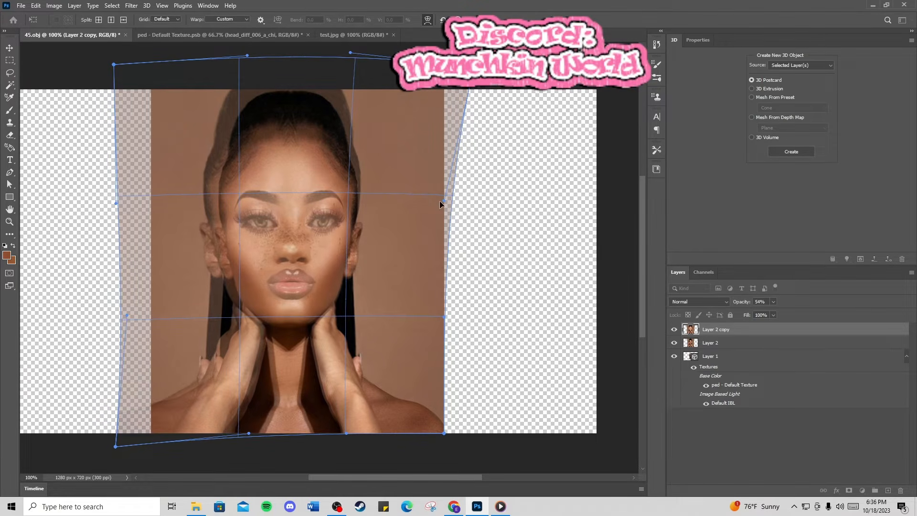
pyautogui.moveTo(445, 206); pyautogui.dragTo(496, 206)
pyautogui.moveTo(447, 318); pyautogui.dragTo(485, 317)
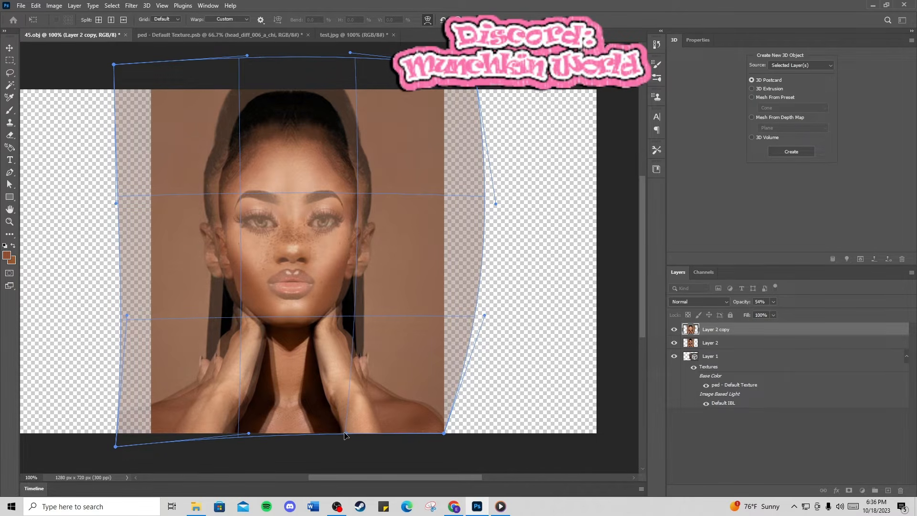
# Step: Bow the warp's bottom edge downward and move its lower-left corner and left side further outward
pyautogui.moveTo(346, 434); pyautogui.dragTo(349, 468)
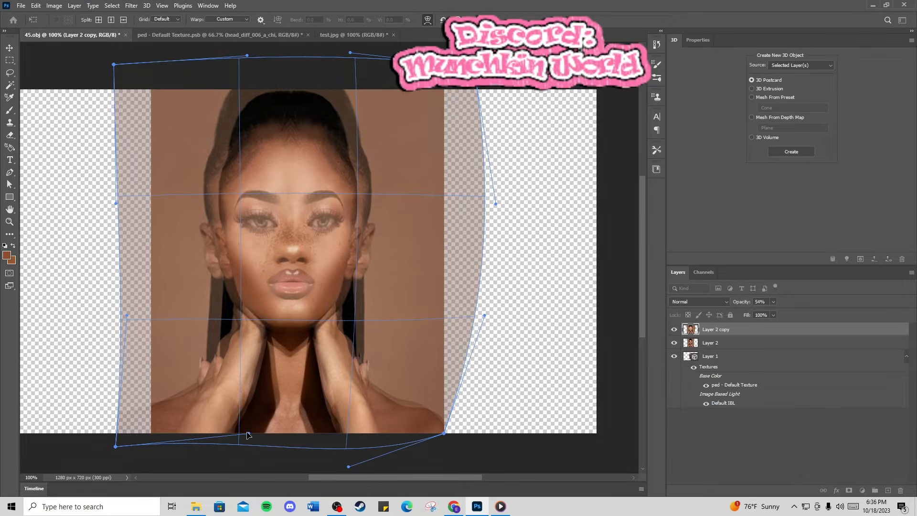
pyautogui.moveTo(248, 434); pyautogui.dragTo(245, 472)
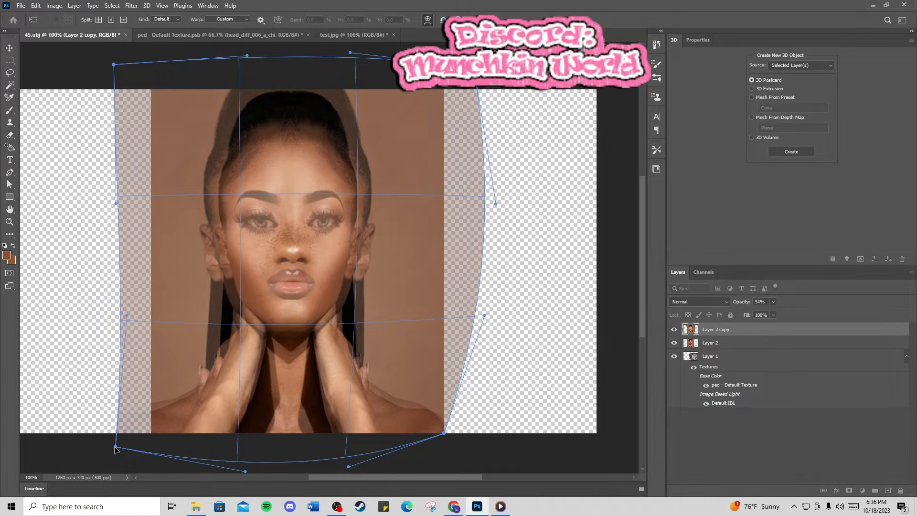
pyautogui.moveTo(115, 447); pyautogui.dragTo(106, 445)
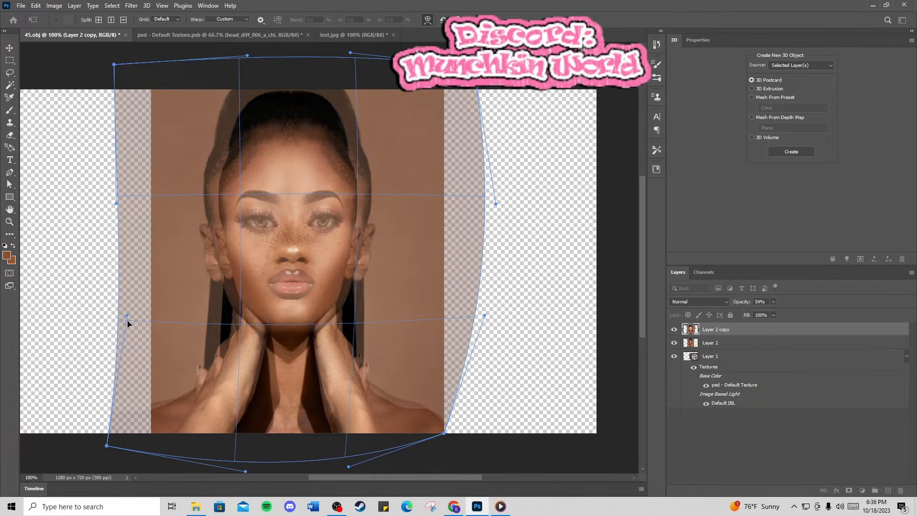
pyautogui.moveTo(127, 316); pyautogui.dragTo(106, 314)
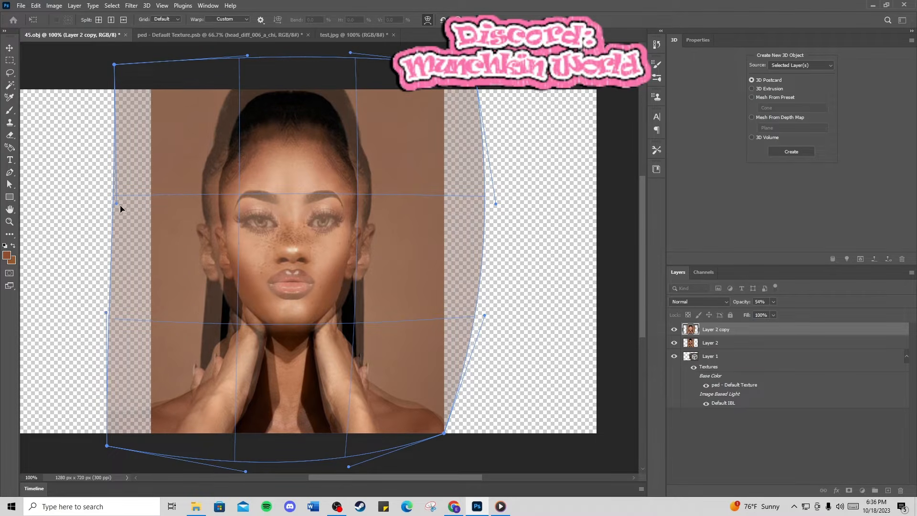
pyautogui.moveTo(117, 204); pyautogui.dragTo(107, 202)
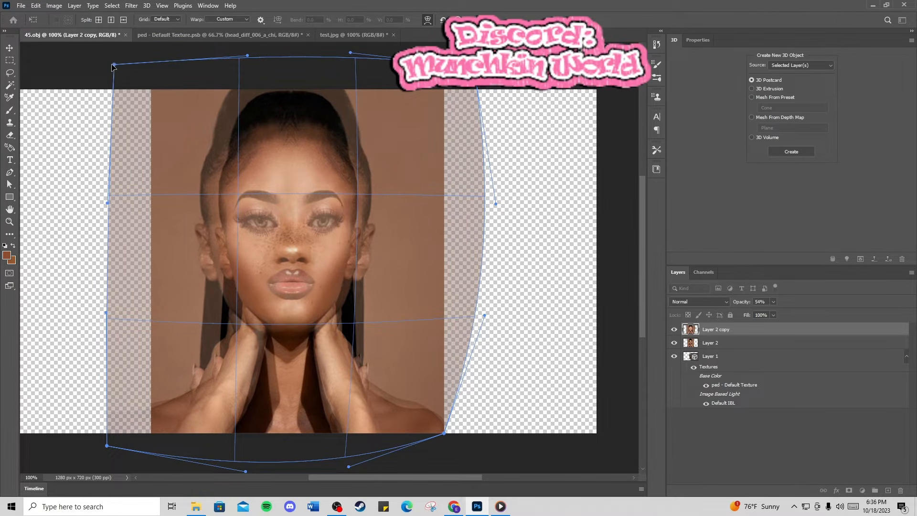
# Step: Fine-tune the warp's top edge and upper corners, widen its right side further, and apply the warp
pyautogui.moveTo(113, 65); pyautogui.dragTo(110, 65)
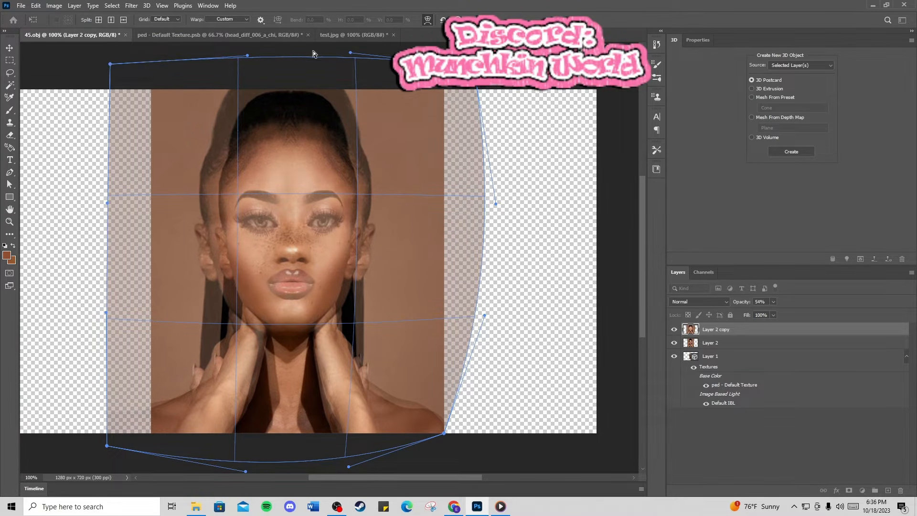
pyautogui.moveTo(247, 58); pyautogui.dragTo(246, 55)
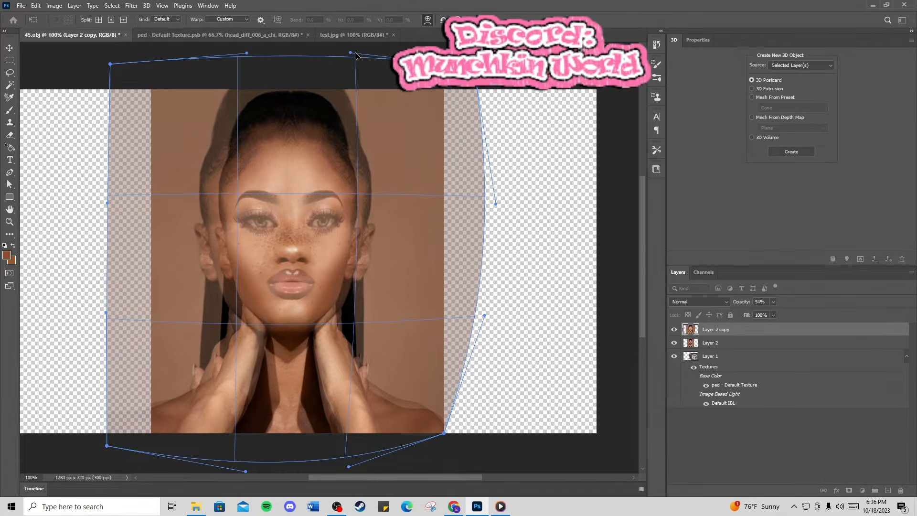
pyautogui.moveTo(352, 53); pyautogui.dragTo(353, 49)
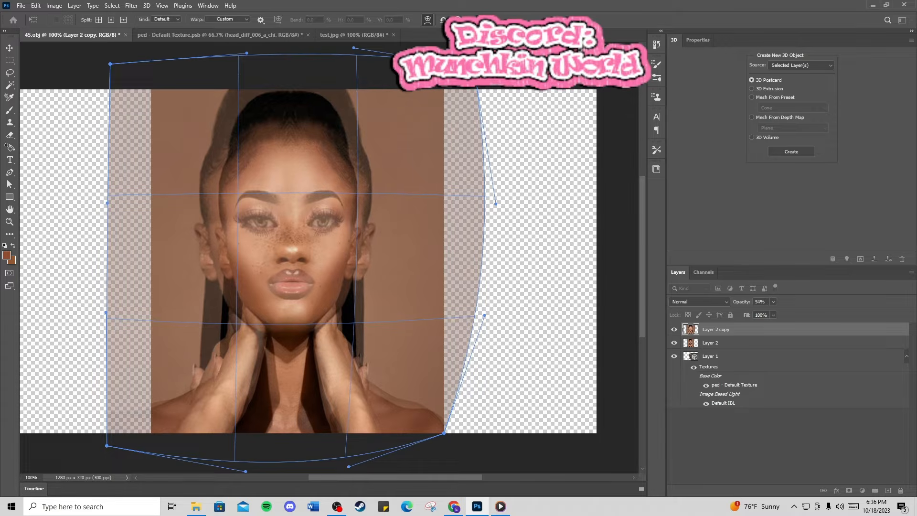
pyautogui.moveTo(474, 68); pyautogui.dragTo(478, 68)
pyautogui.moveTo(497, 206); pyautogui.dragTo(510, 204)
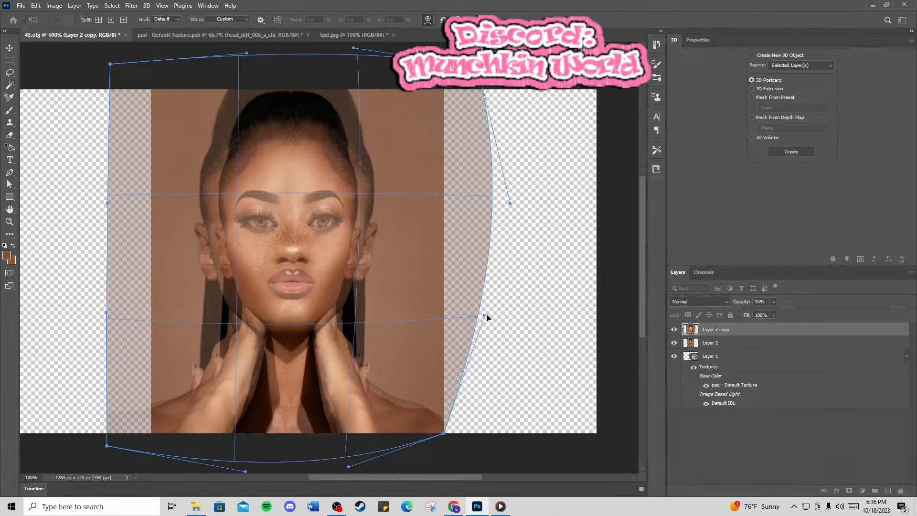
pyautogui.moveTo(485, 317)
pyautogui.mouseDown()
pyautogui.moveTo(503, 321)
pyautogui.moveTo(497, 327)
pyautogui.mouseUp()
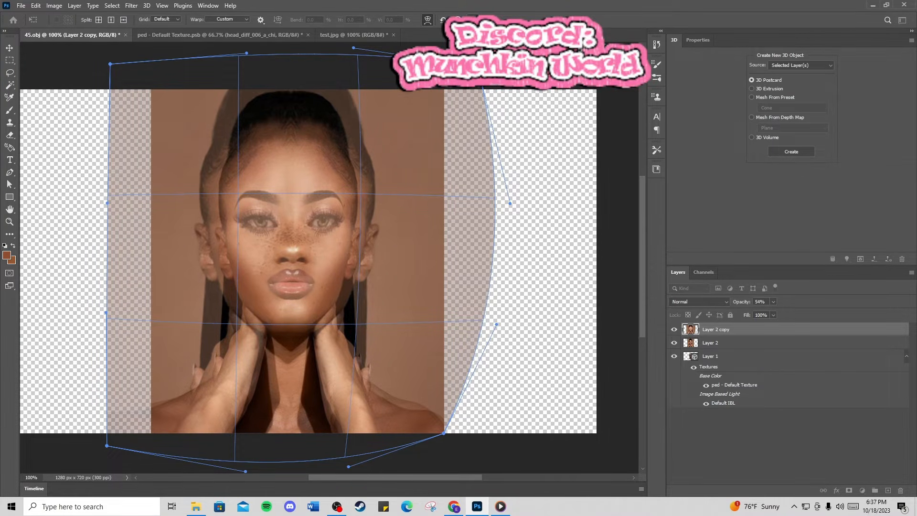
pyautogui.press('Return')
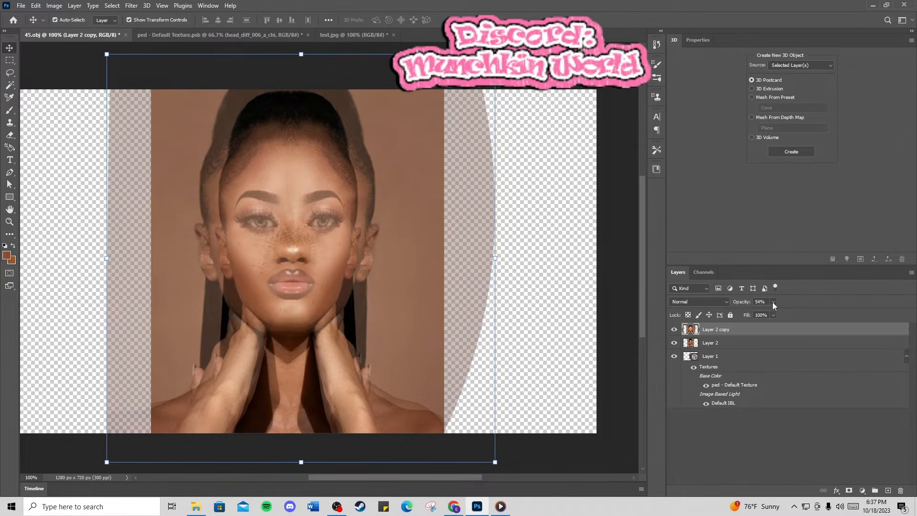
# Step: Restore Layer 2 copy's opacity to 100% and add a layer mask to it
pyautogui.moveTo(773, 314); pyautogui.dragTo(801, 311)
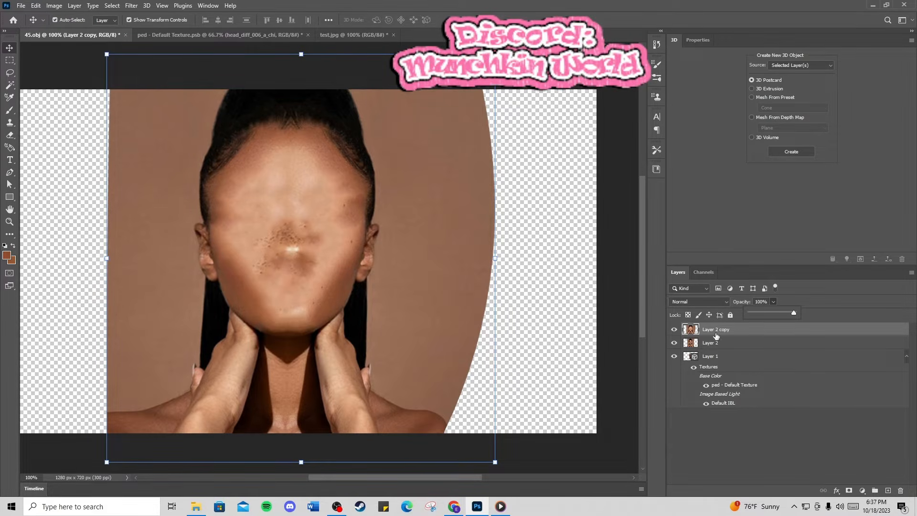
pyautogui.click(752, 333)
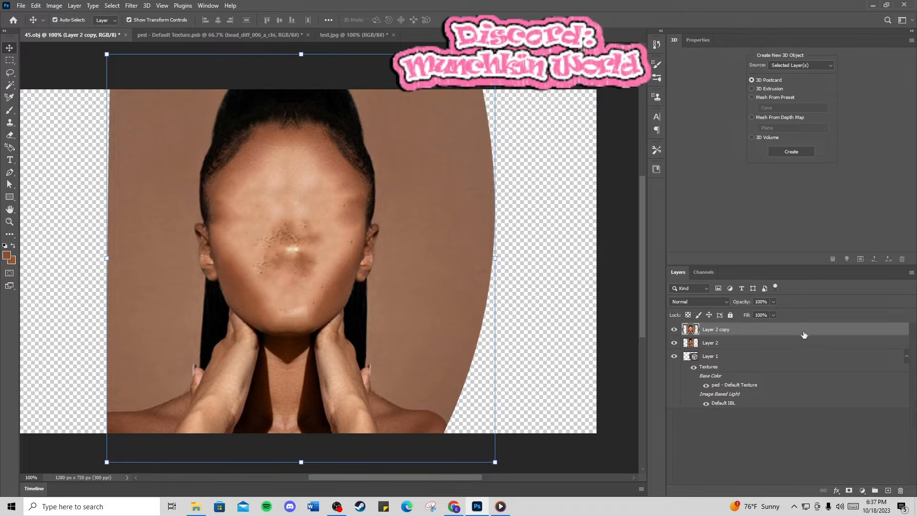
pyautogui.click(849, 491)
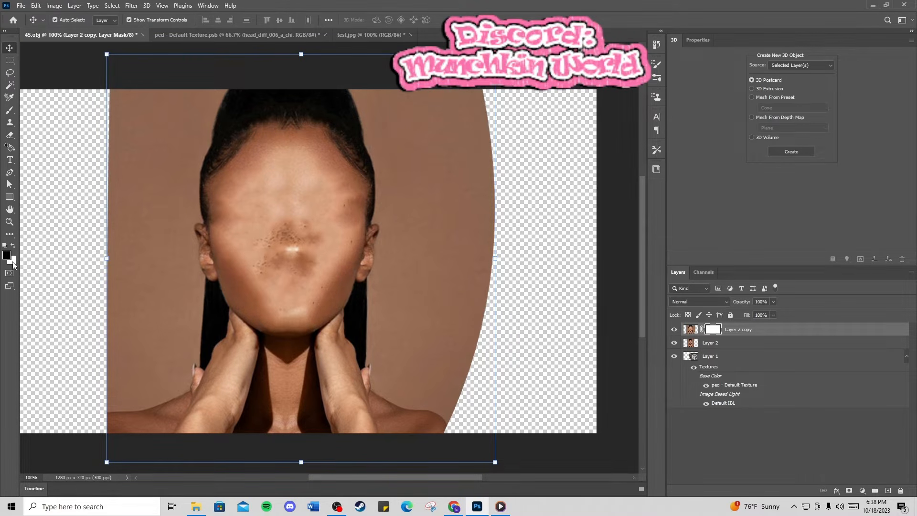
# Step: Set the foreground colour to white and the background colour to black, and activate the Eraser tool
pyautogui.press('x')
pyautogui.click(563, 65)
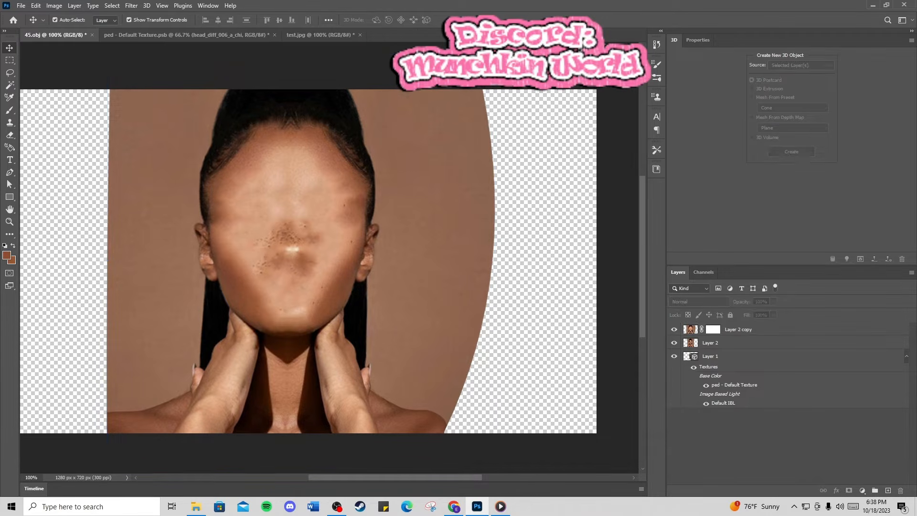
pyautogui.click(5, 246)
pyautogui.click(13, 247)
pyautogui.click(9, 137)
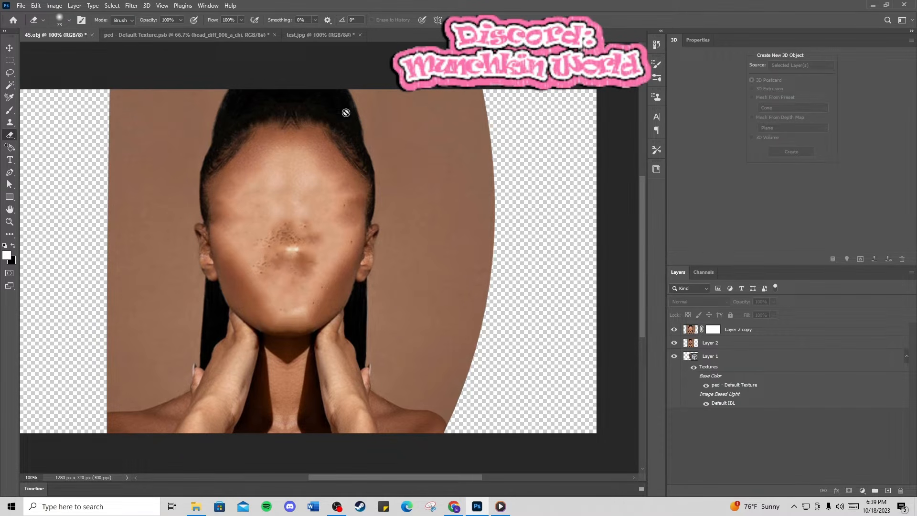
# Step: Enlarge the soft round eraser to 228 px and target Layer 2 copy's layer mask
pyautogui.click(69, 20)
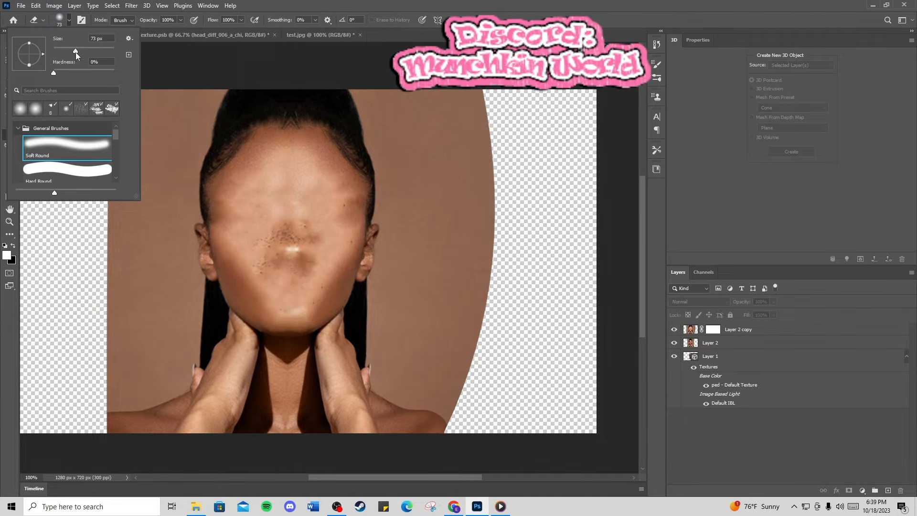
pyautogui.click(241, 227)
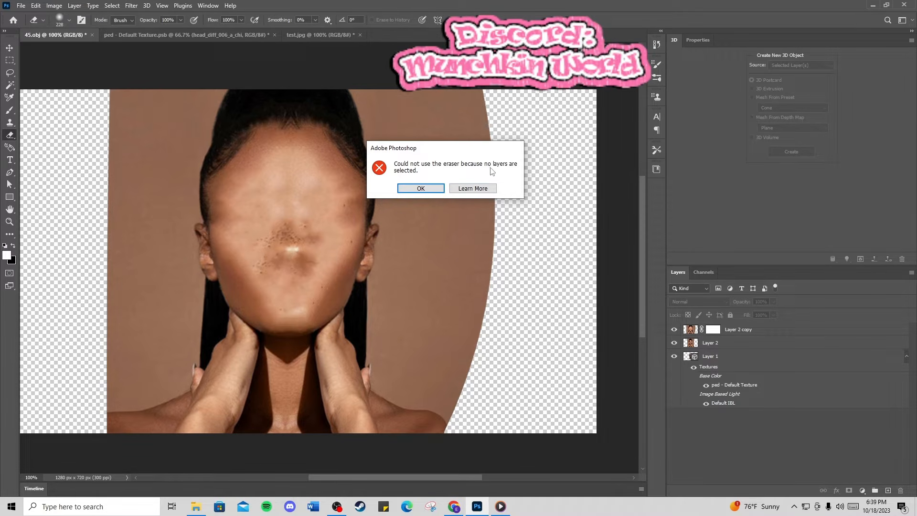
pyautogui.click(423, 189)
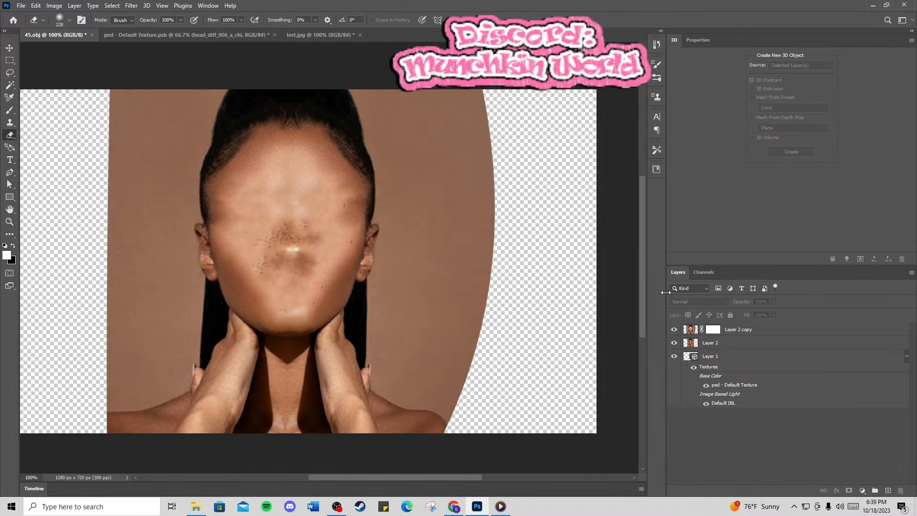
pyautogui.click(716, 333)
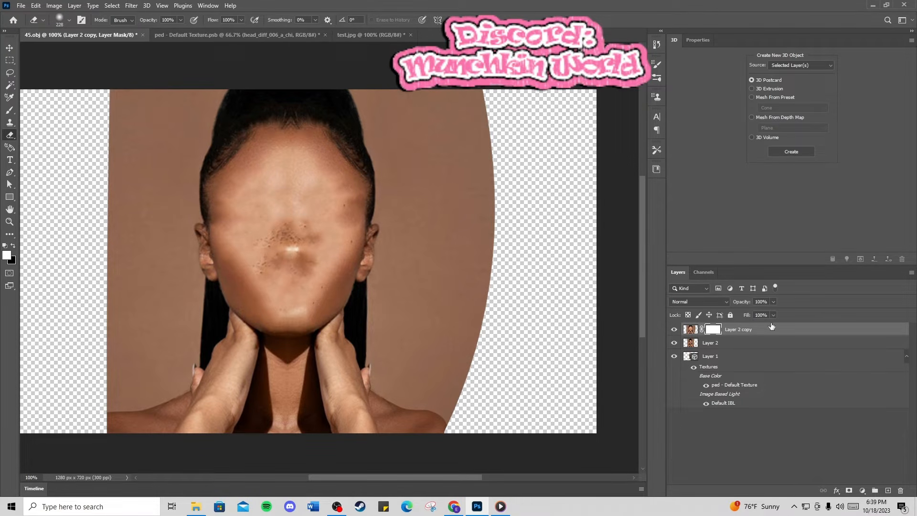
# Step: With Layer 2 temporarily hidden, mask out all of Layer 2 copy using the eraser
pyautogui.click(674, 343)
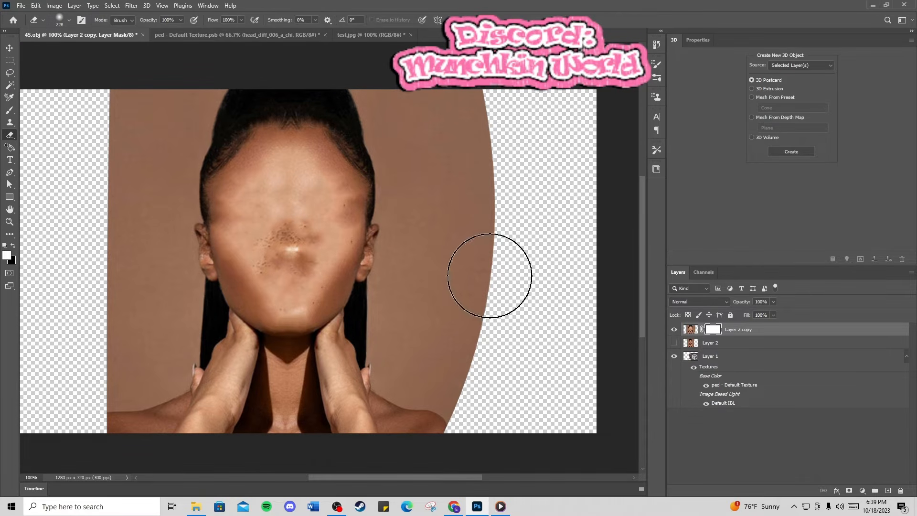
pyautogui.moveTo(339, 255)
pyautogui.mouseDown()
pyautogui.moveTo(242, 358)
pyautogui.moveTo(597, 164)
pyautogui.moveTo(16, 332)
pyautogui.moveTo(454, 118)
pyautogui.moveTo(144, 143)
pyautogui.moveTo(201, 103)
pyautogui.moveTo(659, 122)
pyautogui.moveTo(334, 342)
pyautogui.moveTo(434, 368)
pyautogui.moveTo(296, 378)
pyautogui.moveTo(327, 107)
pyautogui.moveTo(101, 408)
pyautogui.moveTo(201, 358)
pyautogui.moveTo(487, 338)
pyautogui.moveTo(123, 241)
pyautogui.moveTo(461, 185)
pyautogui.mouseUp()
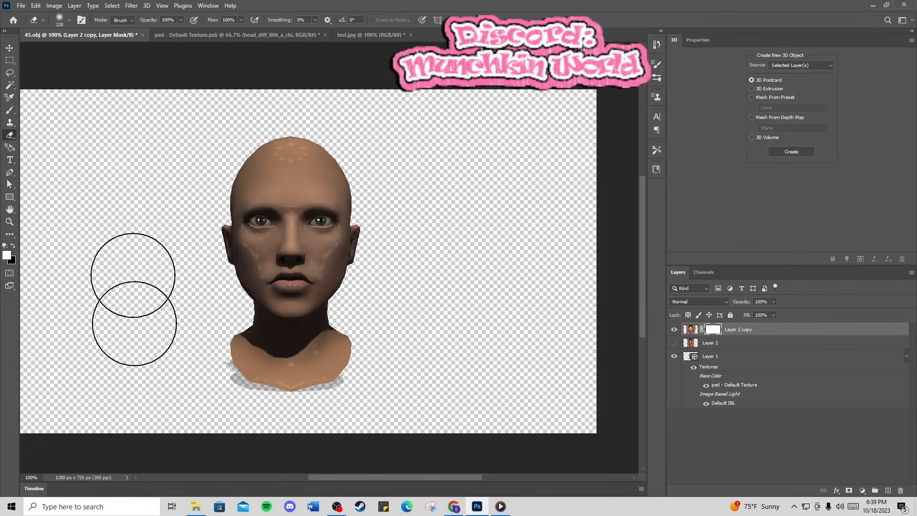
pyautogui.hotkey('ctrl', 'i')
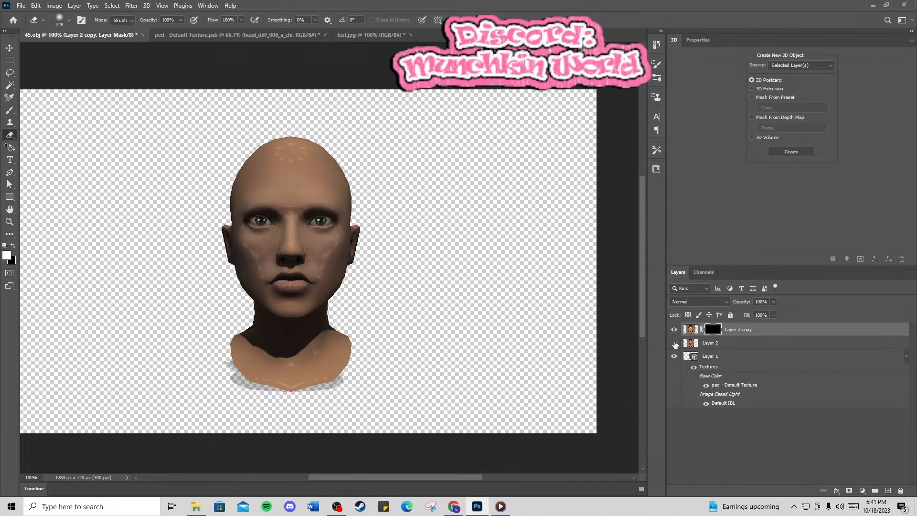
pyautogui.click(674, 343)
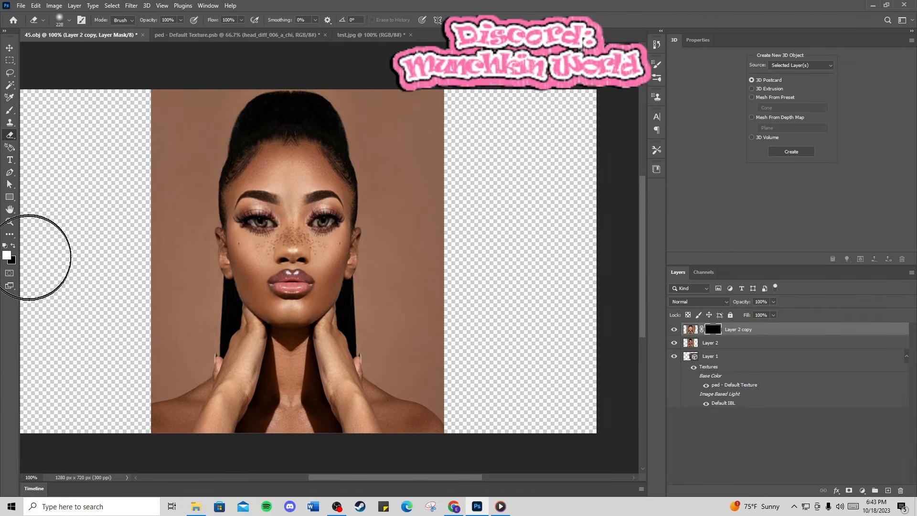
# Step: Swap to a white background colour and reveal the healed skin around the face's outer contour in the mask with a 70 px soft eraser
pyautogui.click(14, 246)
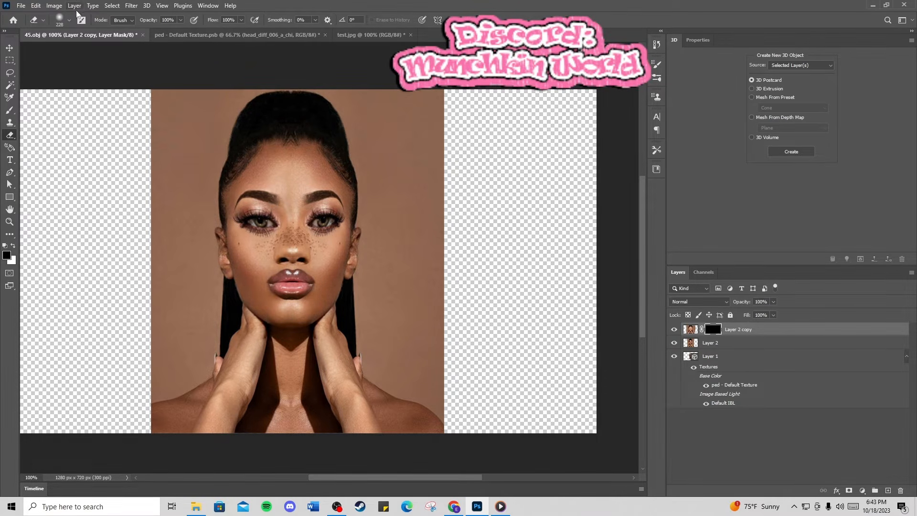
pyautogui.click(68, 21)
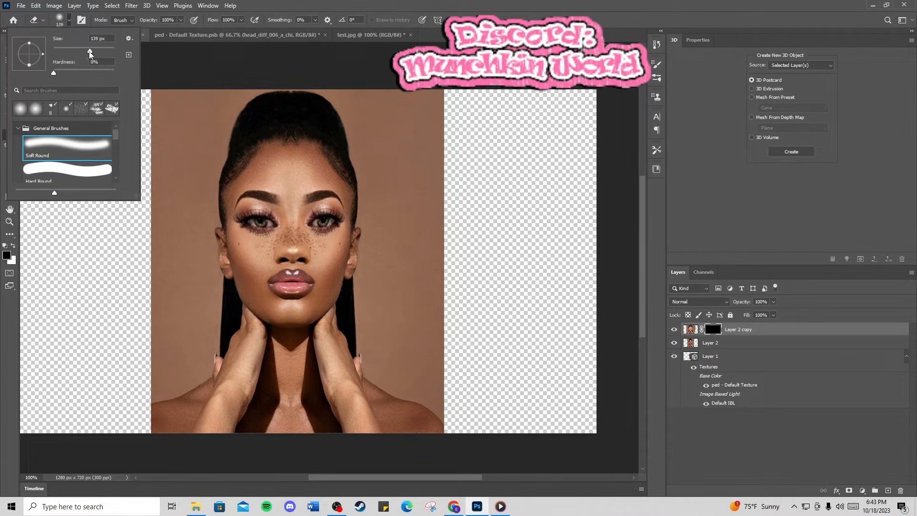
pyautogui.moveTo(70, 53); pyautogui.dragTo(65, 53)
pyautogui.moveTo(65, 54); pyautogui.dragTo(71, 50)
pyautogui.moveTo(72, 52); pyautogui.dragTo(75, 52)
pyautogui.moveTo(359, 200)
pyautogui.mouseDown()
pyautogui.moveTo(351, 270)
pyautogui.moveTo(356, 243)
pyautogui.moveTo(356, 264)
pyautogui.moveTo(337, 305)
pyautogui.moveTo(295, 326)
pyautogui.moveTo(266, 323)
pyautogui.moveTo(234, 294)
pyautogui.moveTo(223, 257)
pyautogui.moveTo(219, 199)
pyautogui.moveTo(229, 166)
pyautogui.moveTo(246, 155)
pyautogui.moveTo(239, 164)
pyautogui.moveTo(323, 158)
pyautogui.moveTo(355, 186)
pyautogui.moveTo(339, 165)
pyautogui.moveTo(280, 140)
pyautogui.moveTo(251, 148)
pyautogui.moveTo(217, 184)
pyautogui.moveTo(213, 223)
pyautogui.moveTo(237, 291)
pyautogui.moveTo(268, 321)
pyautogui.moveTo(317, 323)
pyautogui.moveTo(312, 333)
pyautogui.moveTo(280, 329)
pyautogui.moveTo(266, 317)
pyautogui.mouseUp()
pyautogui.moveTo(246, 142)
pyautogui.mouseDown()
pyautogui.moveTo(242, 153)
pyautogui.moveTo(322, 148)
pyautogui.moveTo(349, 165)
pyautogui.mouseUp()
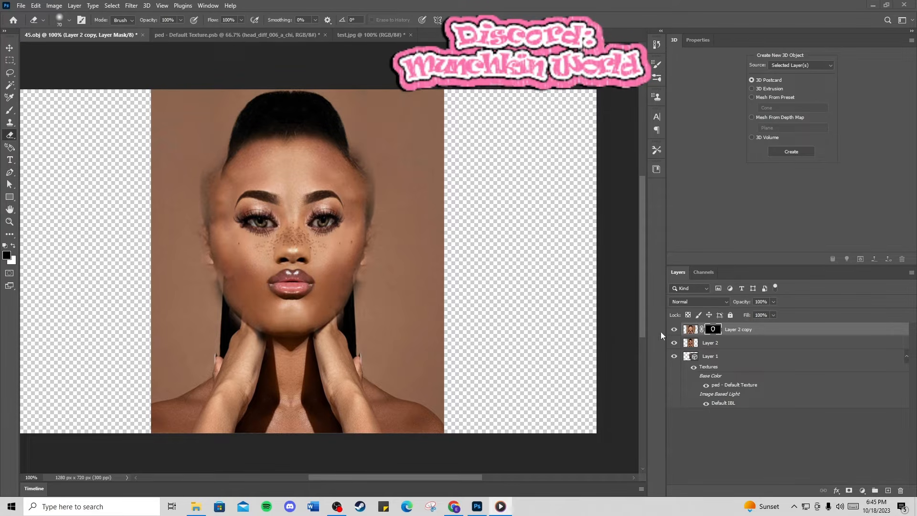
# Step: Merge Layer 2 copy down into Layer 2
pyautogui.rightClick(755, 331)
pyautogui.click(755, 331)
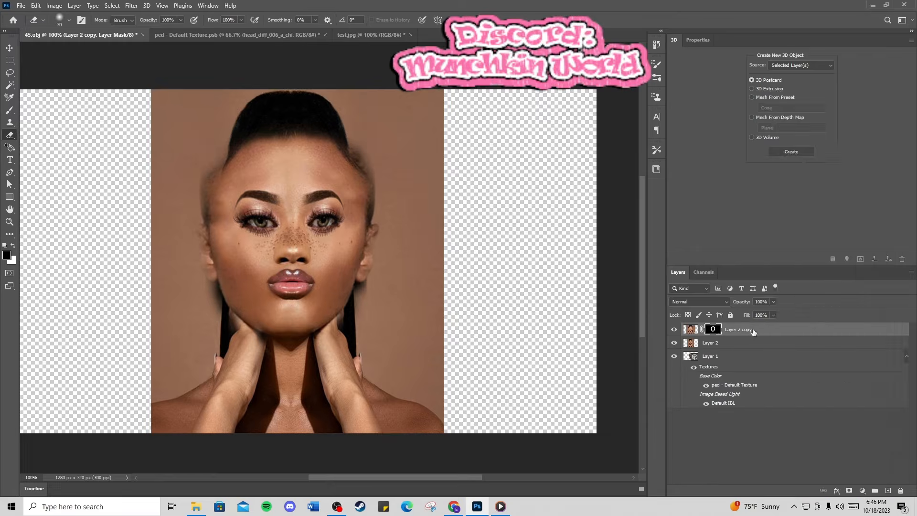
pyautogui.rightClick(754, 333)
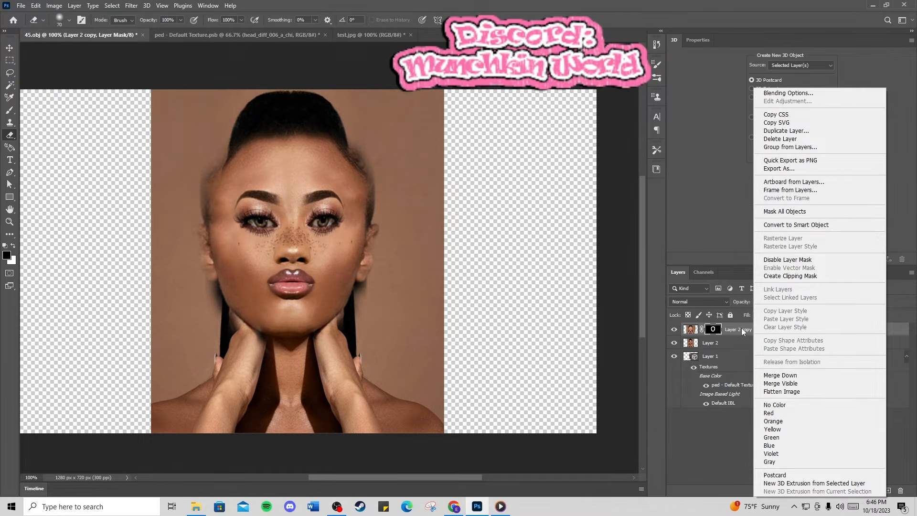
pyautogui.click(788, 376)
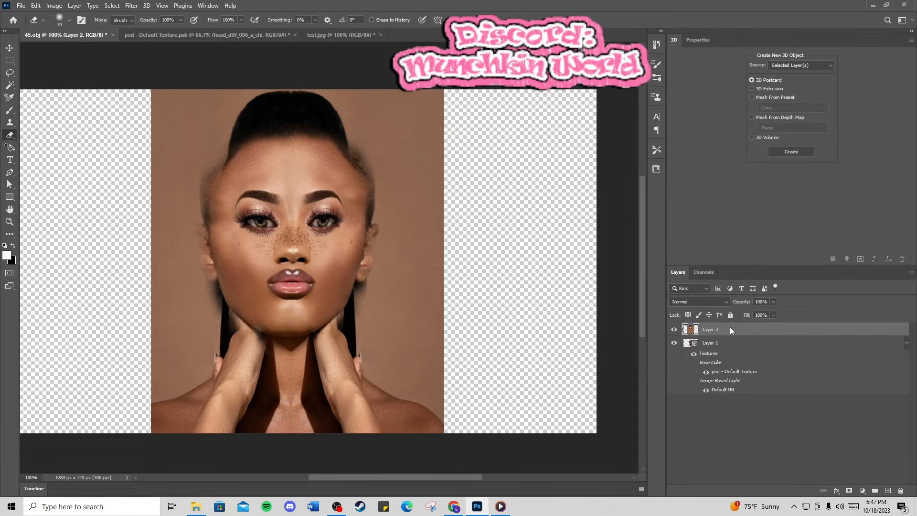
# Step: Try to merge Layer 2 down onto the 3D head, then rasterize the texture's head_diff_006_a_chi layer as an editable target
pyautogui.rightClick(730, 329)
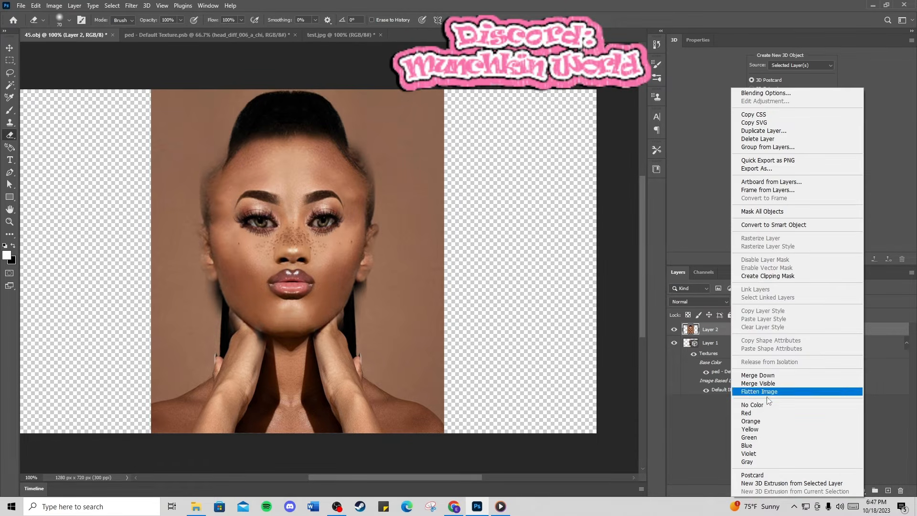
pyautogui.click(766, 375)
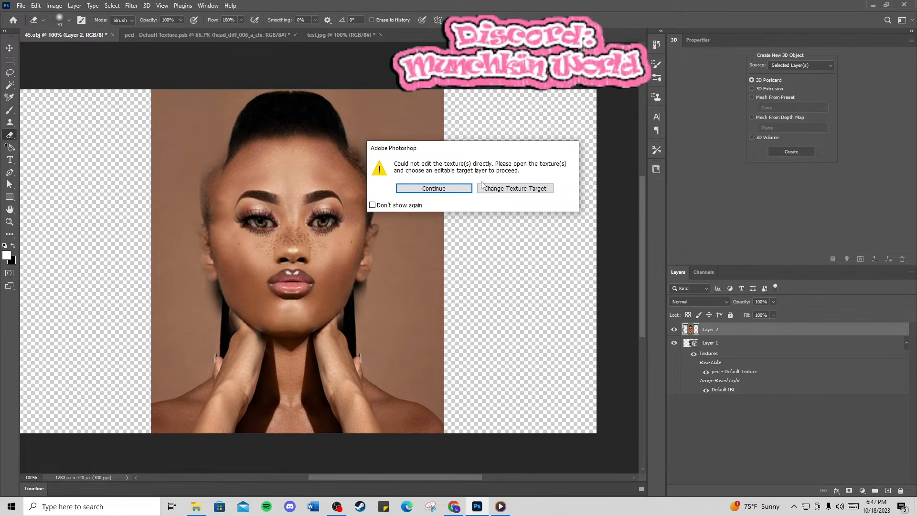
pyautogui.click(515, 188)
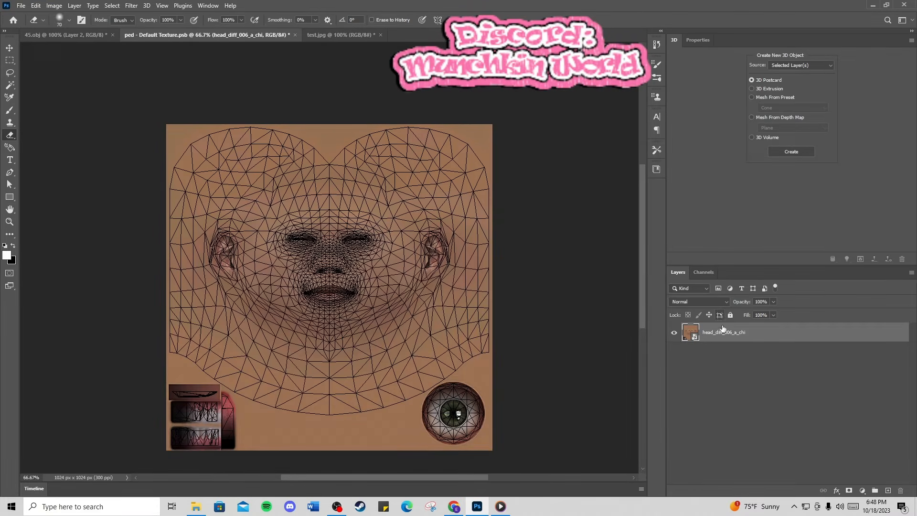
pyautogui.rightClick(731, 337)
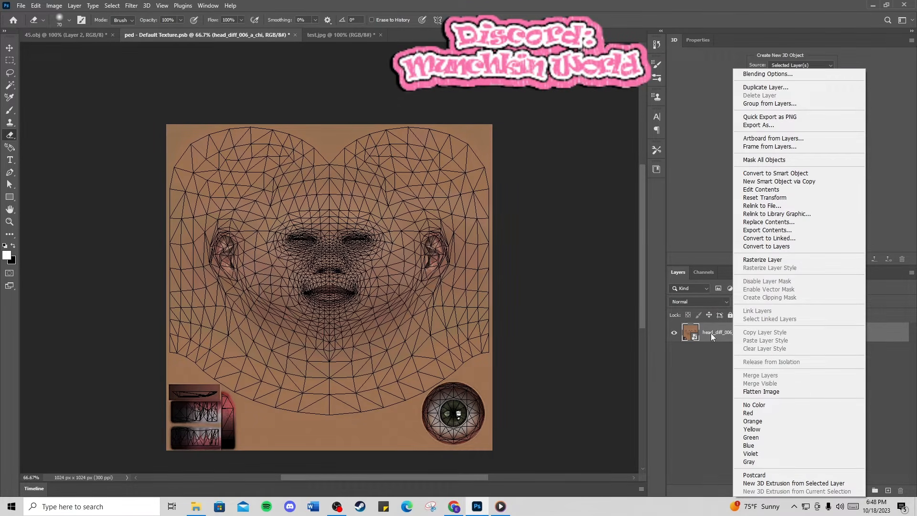
pyautogui.click(764, 264)
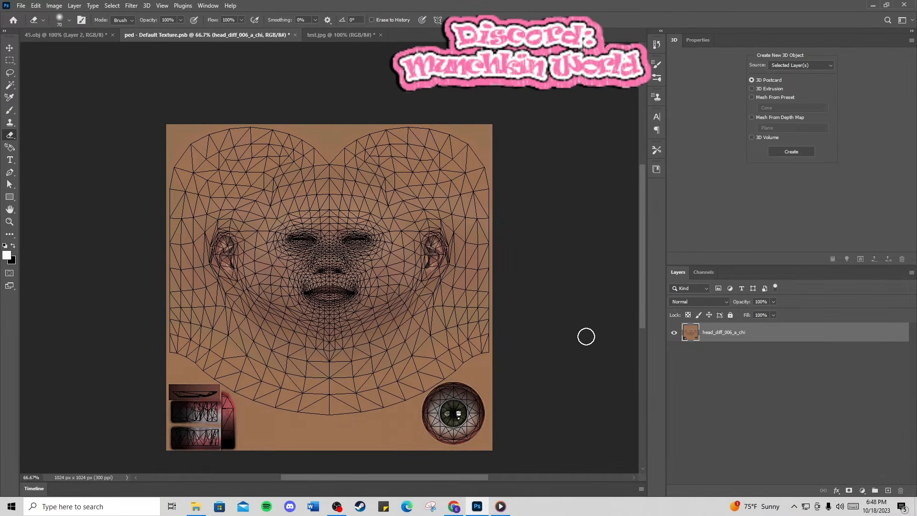
# Step: Return to the 45.obj document and merge Layer 2 down into the 3D head in Layer 1
pyautogui.click(74, 36)
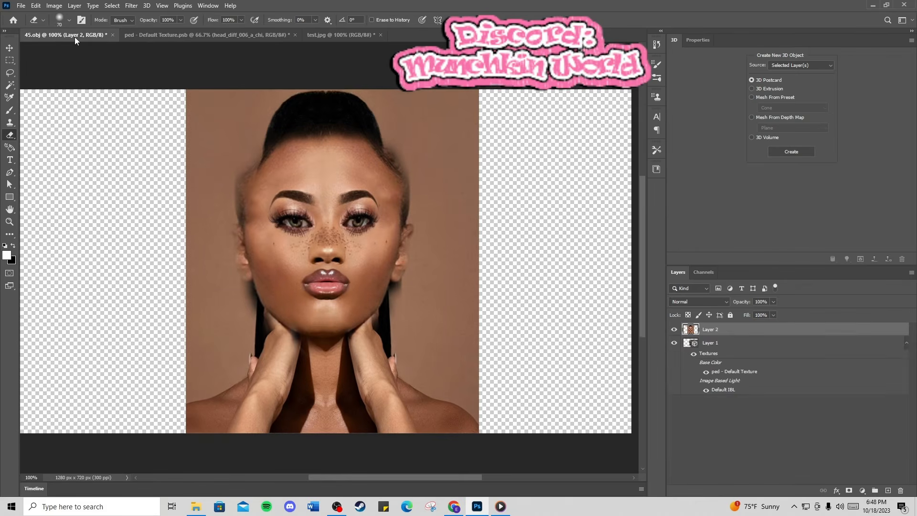
pyautogui.rightClick(760, 332)
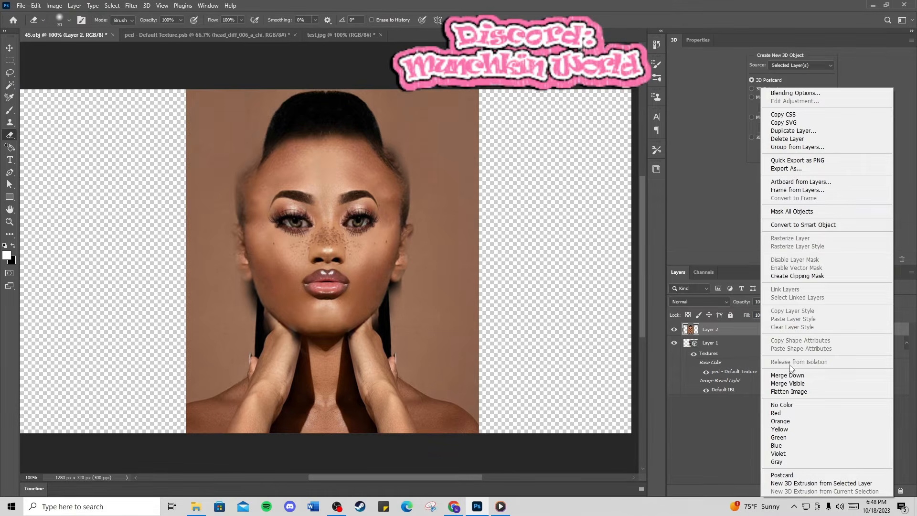
pyautogui.click(794, 374)
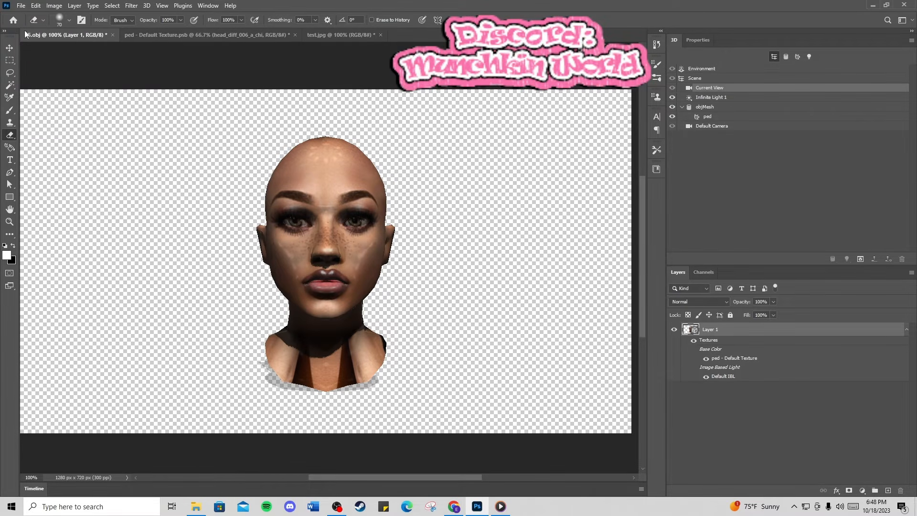
# Step: Examine the projected face on the 3D head from a slightly different angle and compare it with the flat ped texture
pyautogui.click(9, 49)
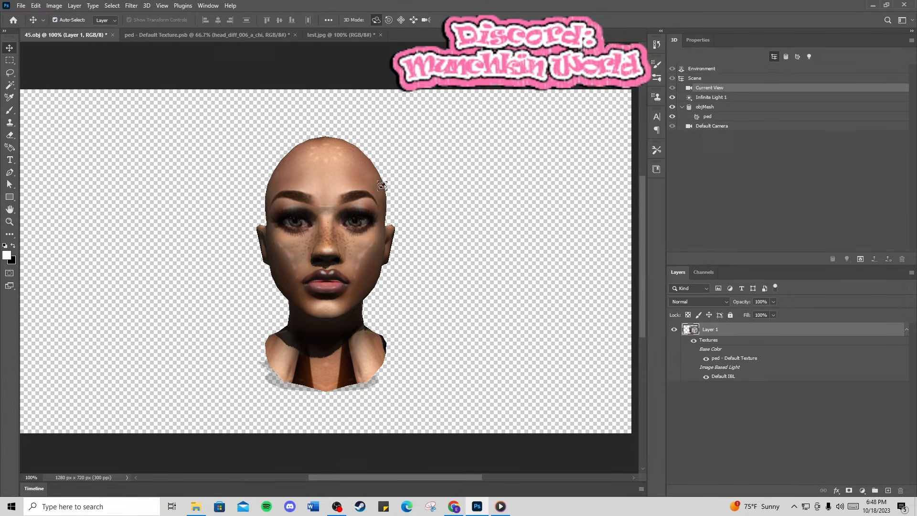
pyautogui.moveTo(416, 237)
pyautogui.mouseDown()
pyautogui.moveTo(373, 250)
pyautogui.moveTo(423, 256)
pyautogui.moveTo(429, 266)
pyautogui.moveTo(416, 274)
pyautogui.moveTo(428, 272)
pyautogui.moveTo(392, 269)
pyautogui.moveTo(449, 280)
pyautogui.moveTo(416, 285)
pyautogui.moveTo(411, 302)
pyautogui.moveTo(395, 266)
pyautogui.moveTo(391, 279)
pyautogui.moveTo(394, 286)
pyautogui.moveTo(403, 273)
pyautogui.moveTo(403, 286)
pyautogui.moveTo(402, 271)
pyautogui.mouseUp()
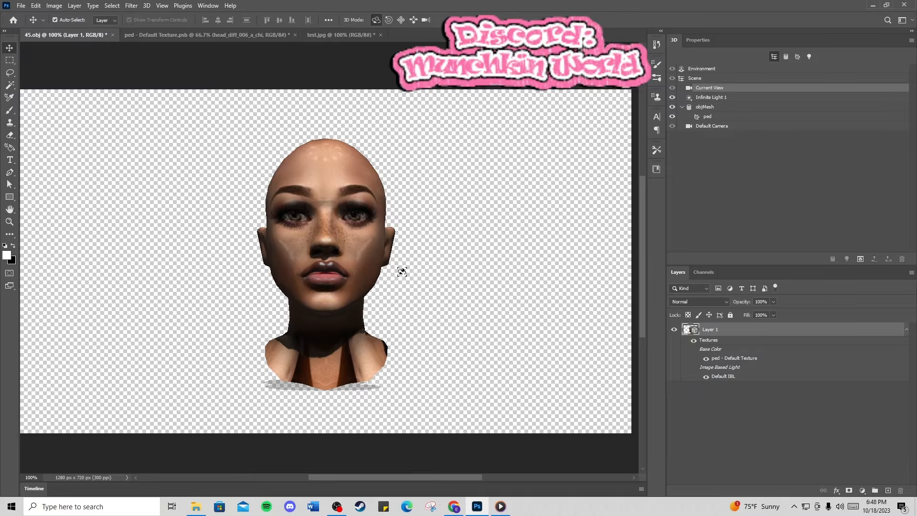
pyautogui.click(175, 36)
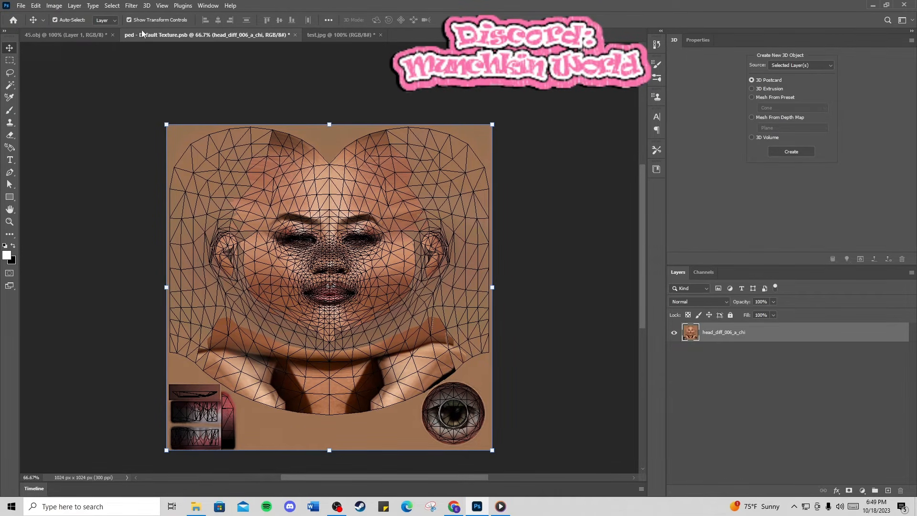
pyautogui.click(67, 35)
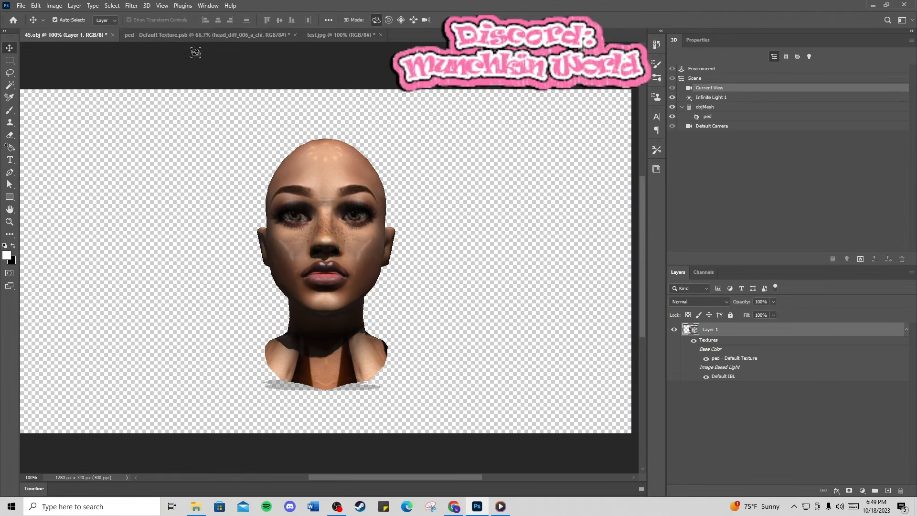
pyautogui.click(165, 33)
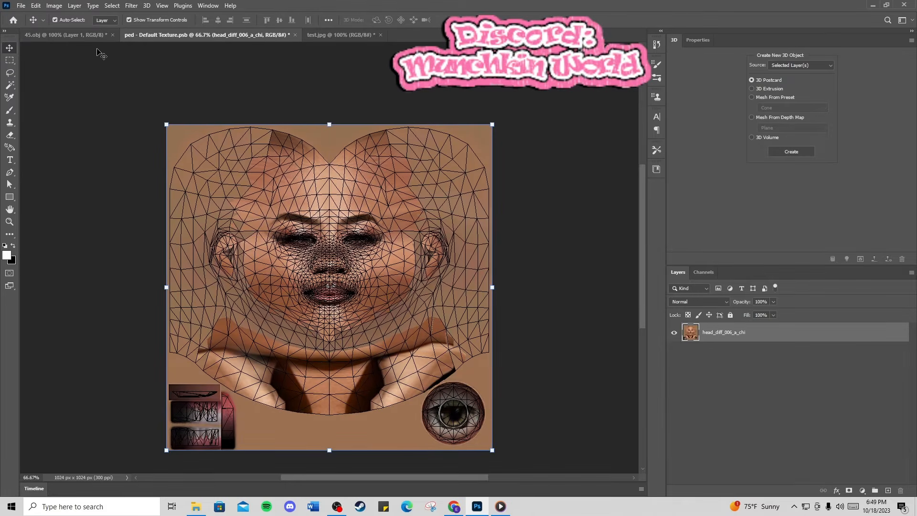
pyautogui.click(72, 35)
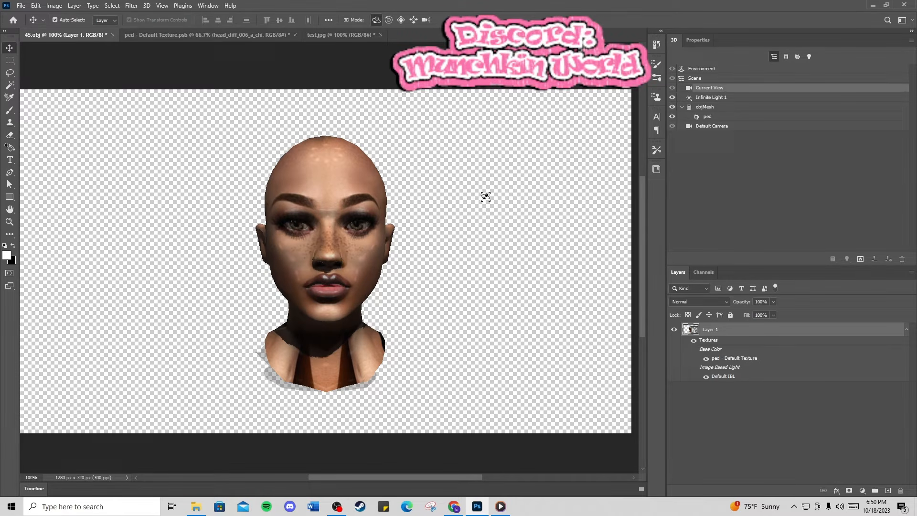
# Step: Set the preset of Infinite Light 1 to 3D Print Preview Lighting
pyautogui.click(717, 99)
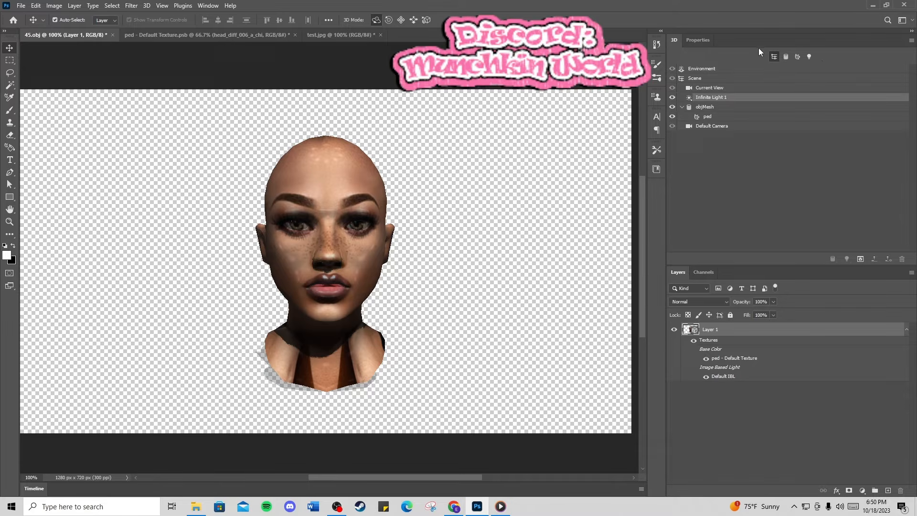
pyautogui.click(695, 41)
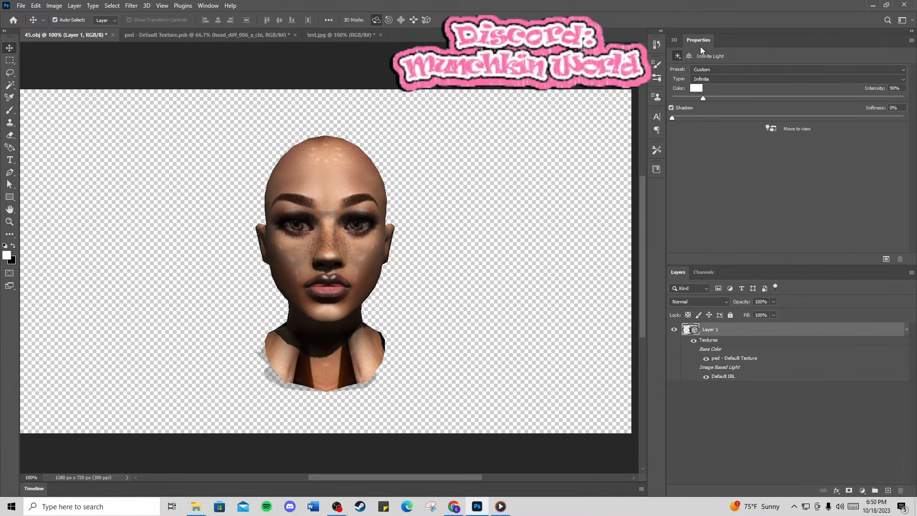
pyautogui.click(718, 70)
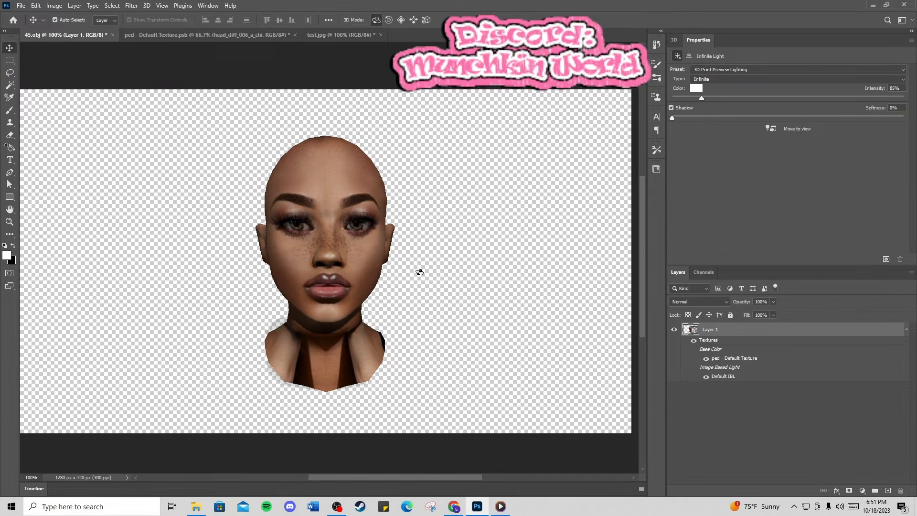
pyautogui.rightClick(504, 252)
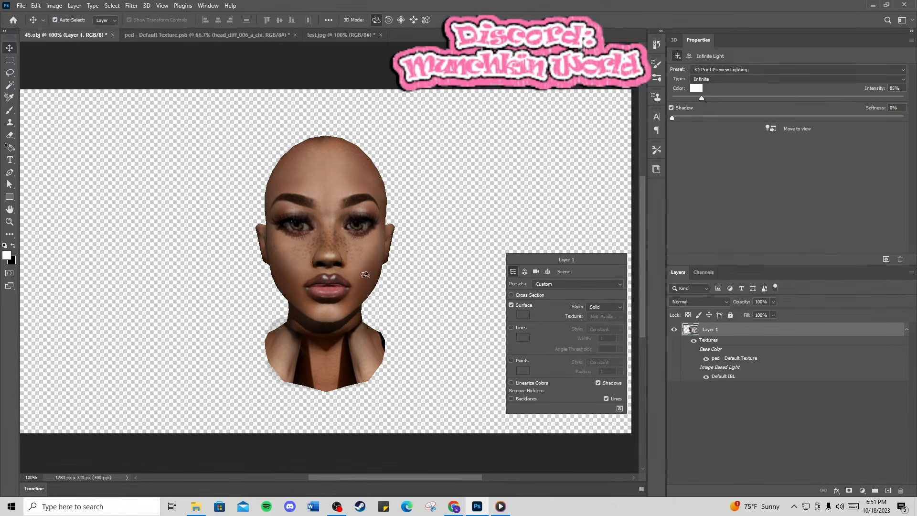
pyautogui.click(489, 252)
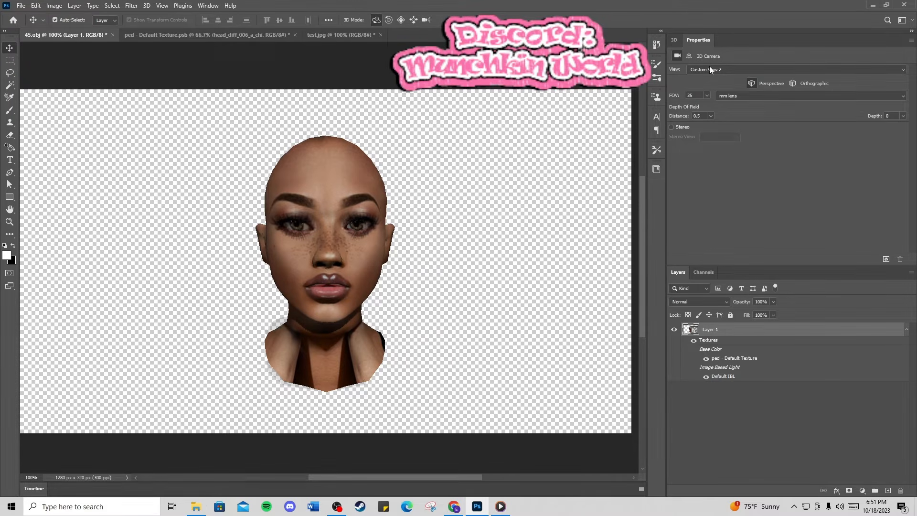
# Step: Try a shadow softness of 8% and an intensity of 108% on the infinite light illuminating the 3D head
pyautogui.moveTo(314, 298)
pyautogui.mouseDown()
pyautogui.moveTo(303, 301)
pyautogui.moveTo(303, 288)
pyautogui.mouseUp()
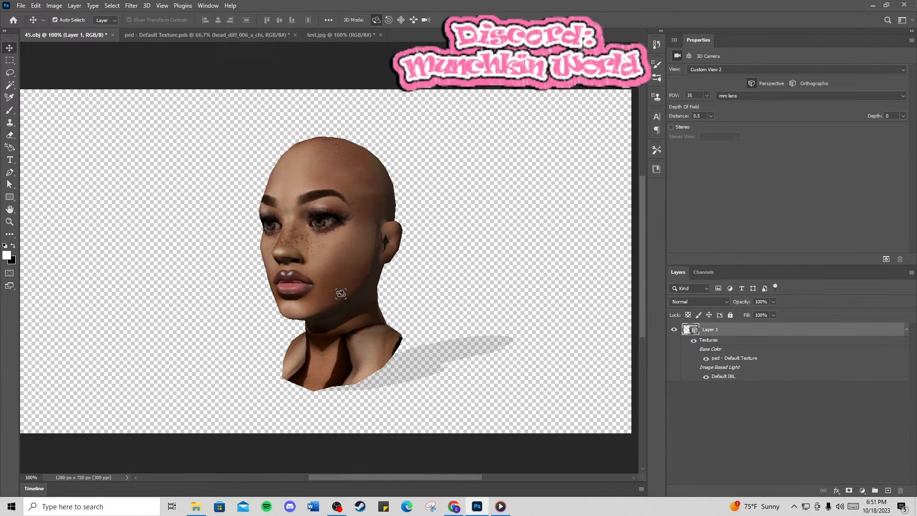
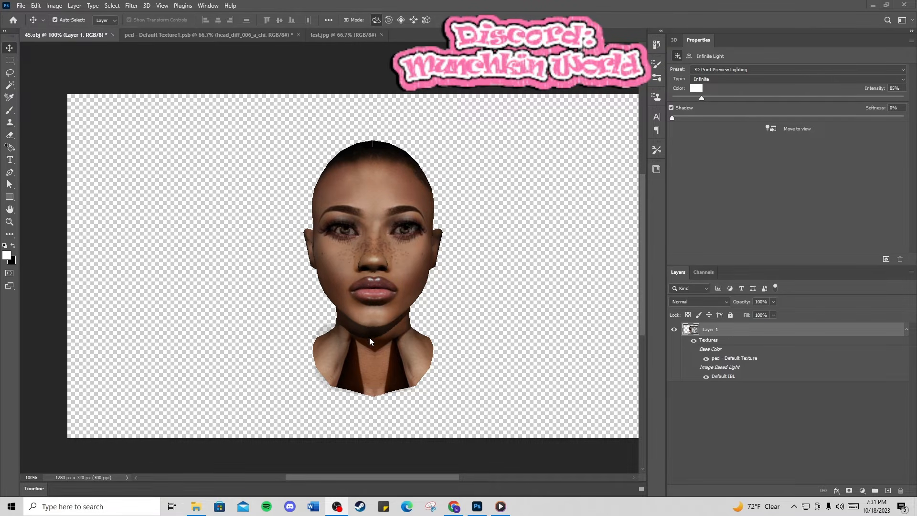
pyautogui.click(673, 117)
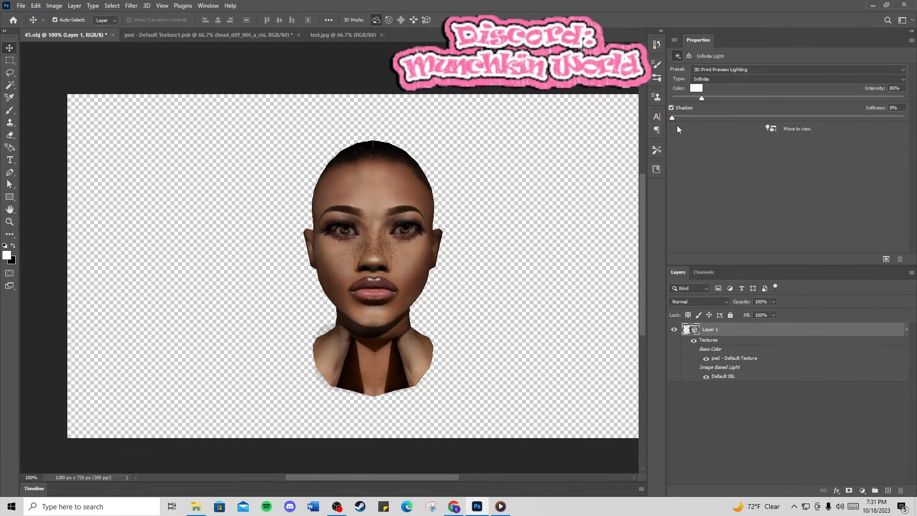
pyautogui.moveTo(673, 118)
pyautogui.mouseDown()
pyautogui.moveTo(763, 122)
pyautogui.moveTo(691, 117)
pyautogui.mouseUp()
pyautogui.moveTo(702, 97); pyautogui.dragTo(715, 102)
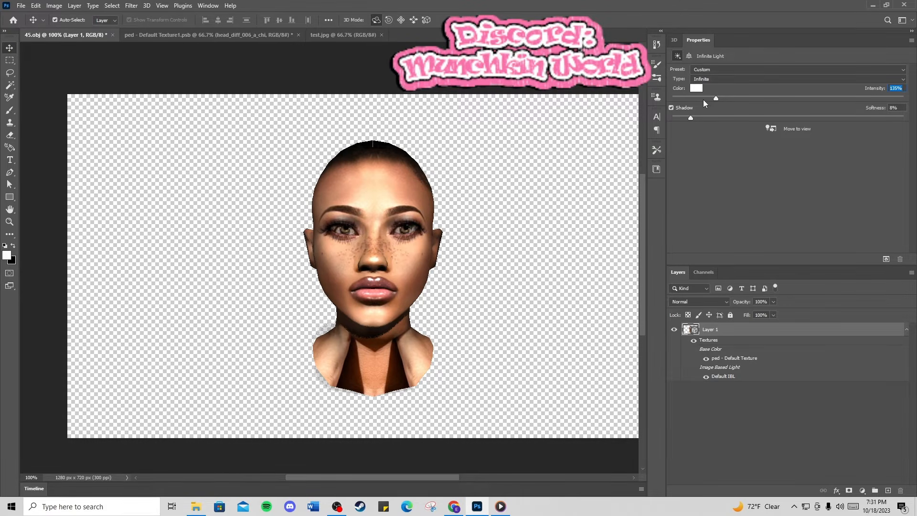
pyautogui.moveTo(715, 99); pyautogui.dragTo(709, 100)
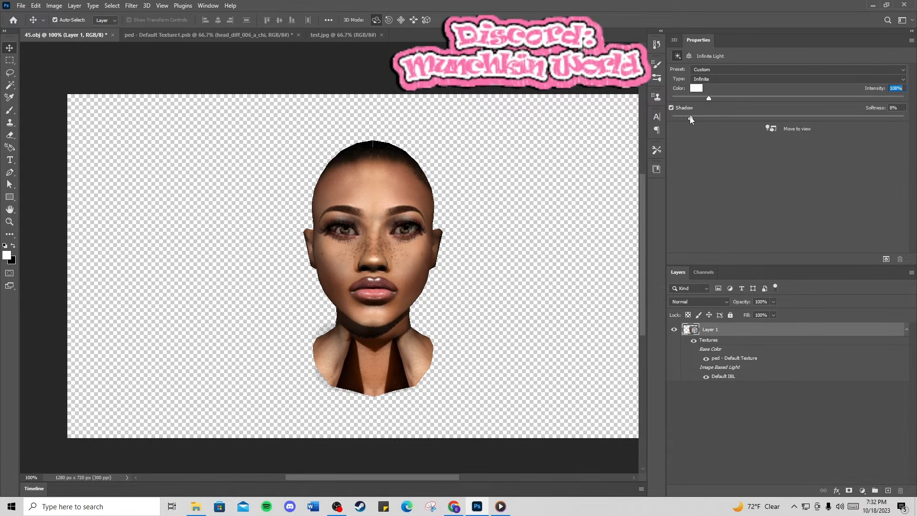
pyautogui.moveTo(691, 119); pyautogui.dragTo(680, 119)
# Step: Turn off the infinite light's shadow, set its intensity to 110%, and check the 3D head's lighting
pyautogui.click(671, 108)
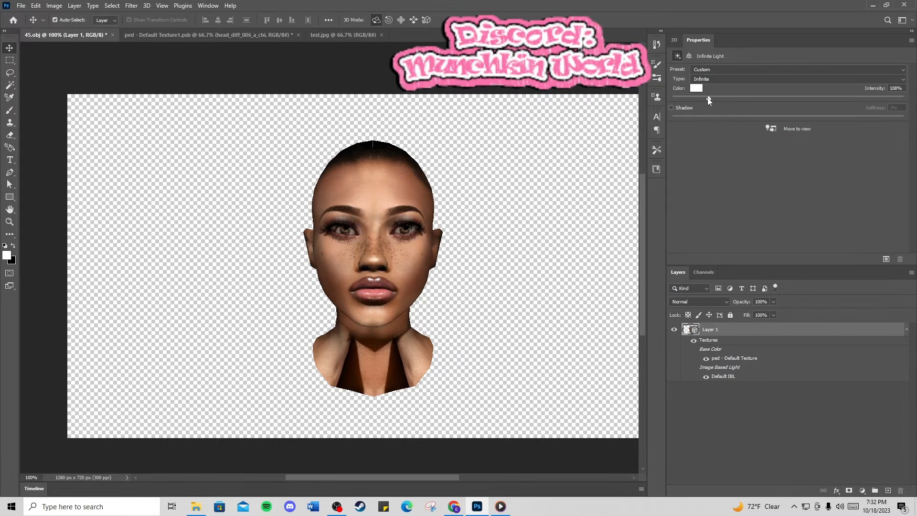
pyautogui.moveTo(709, 100); pyautogui.dragTo(689, 103)
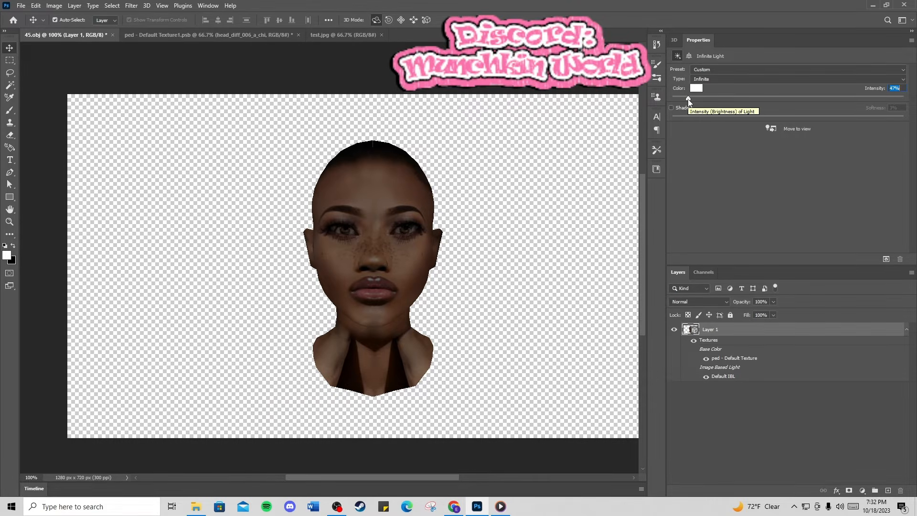
pyautogui.moveTo(689, 102); pyautogui.dragTo(714, 99)
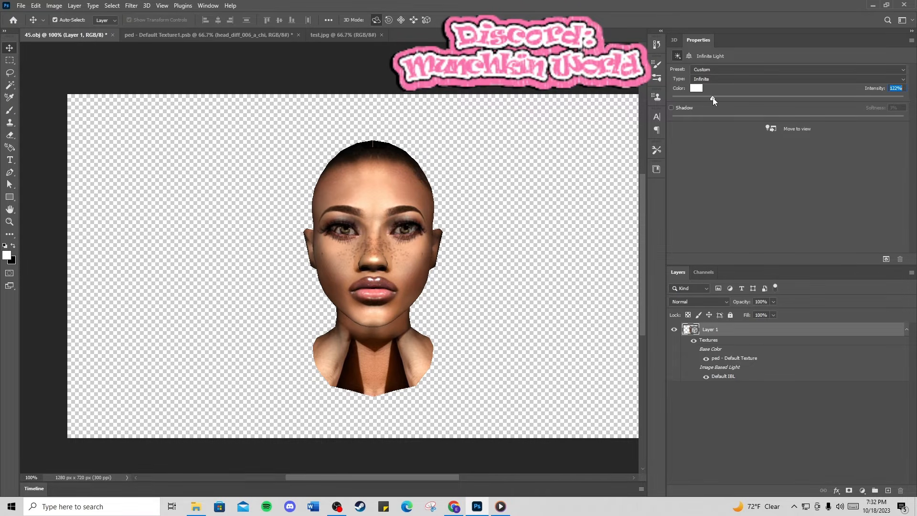
pyautogui.moveTo(714, 100); pyautogui.dragTo(709, 99)
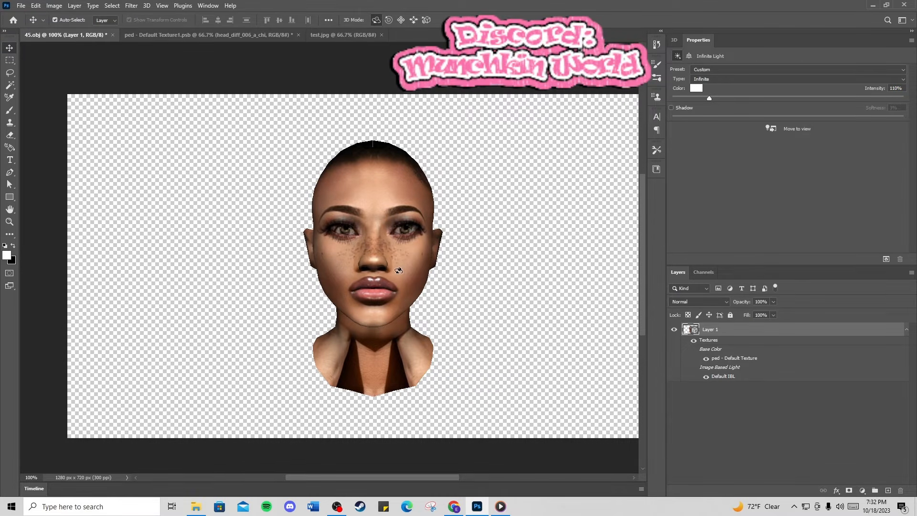
pyautogui.click(495, 262)
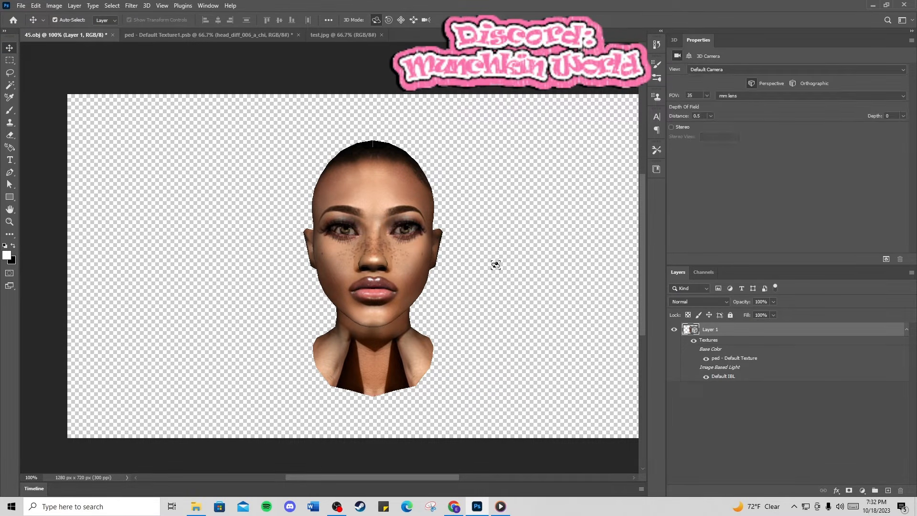
pyautogui.moveTo(371, 257); pyautogui.dragTo(401, 262)
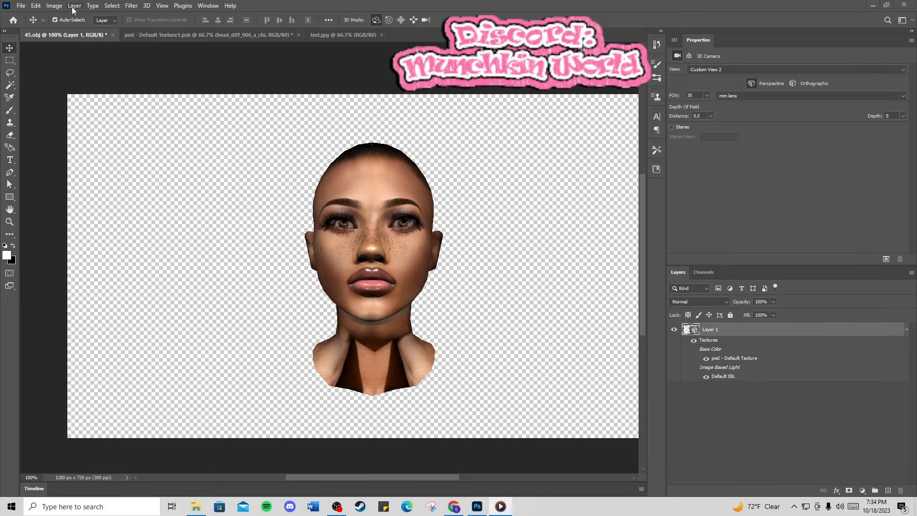
# Step: Place the head_diff_006_a_chi texture from MW Faces Course > Female > Templates as a linked layer in the ped texture document
pyautogui.click(167, 35)
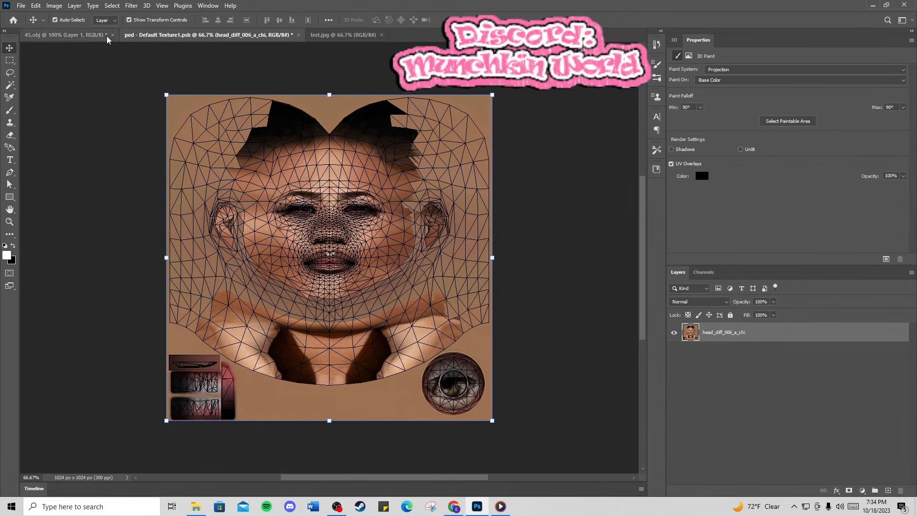
pyautogui.click(21, 6)
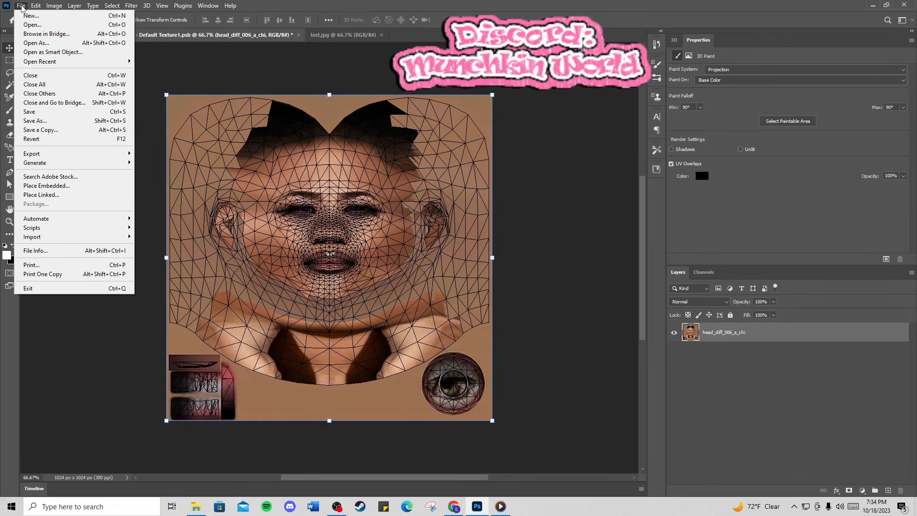
pyautogui.click(39, 195)
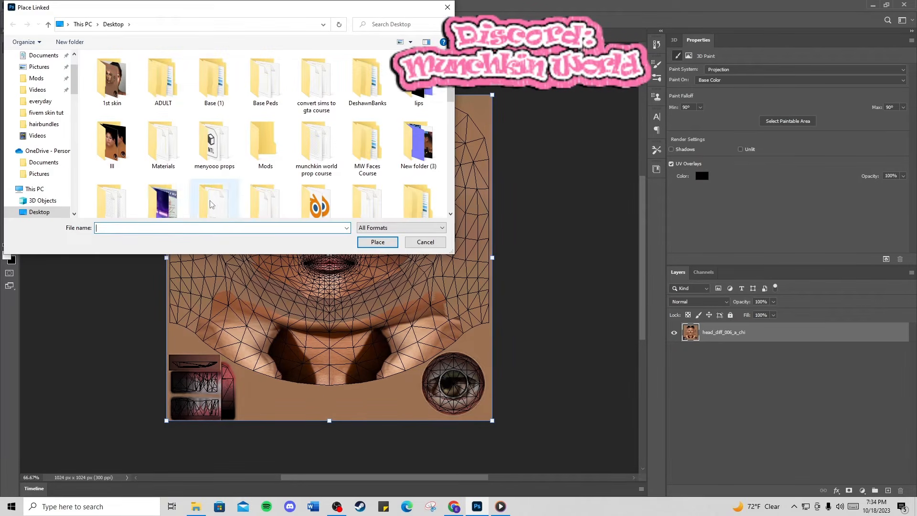
pyautogui.scroll(-5, 227, 173)
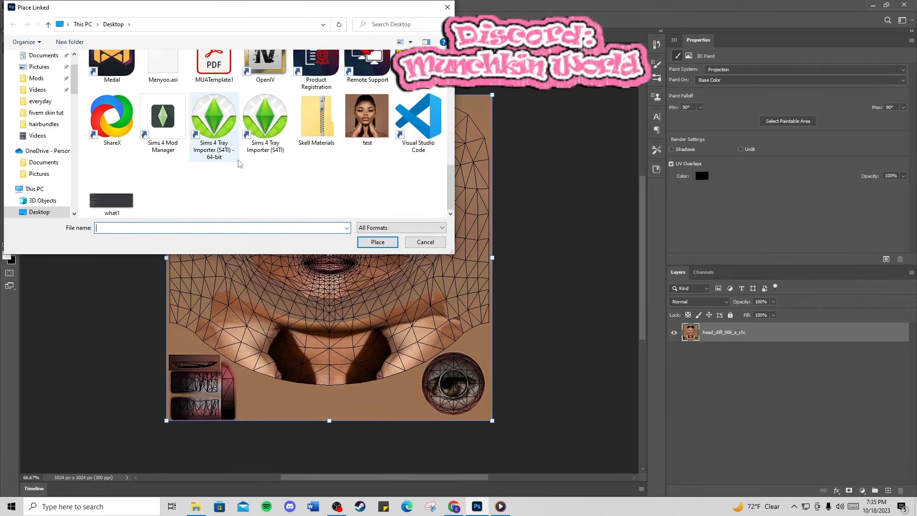
pyautogui.scroll(5, 227, 173)
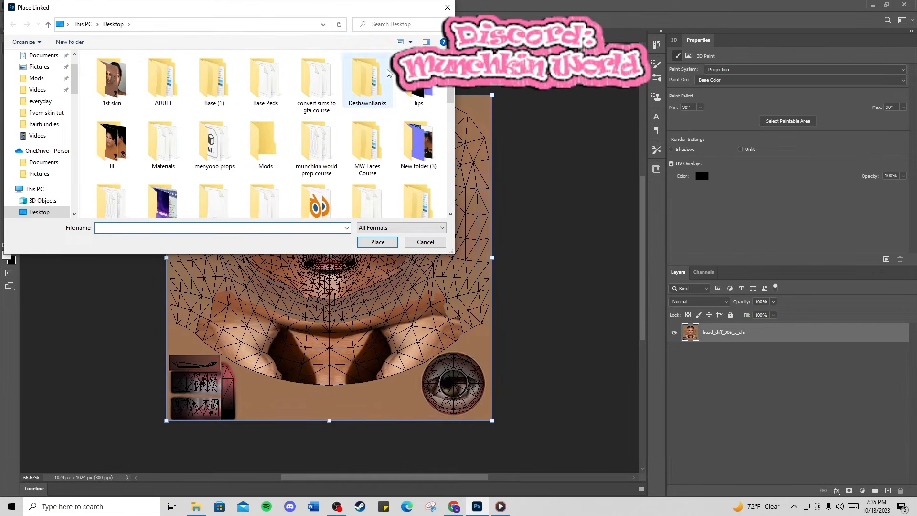
pyautogui.doubleClick(367, 145)
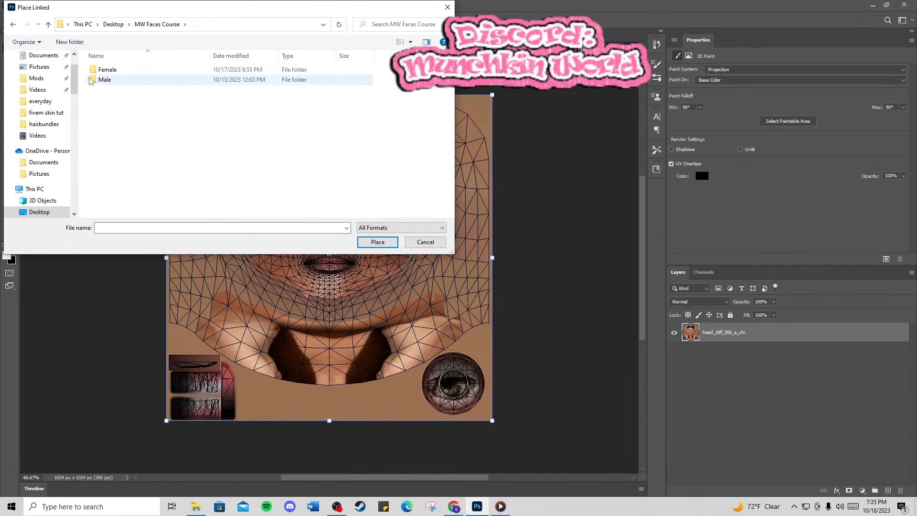
pyautogui.click(122, 70)
pyautogui.doubleClick(121, 70)
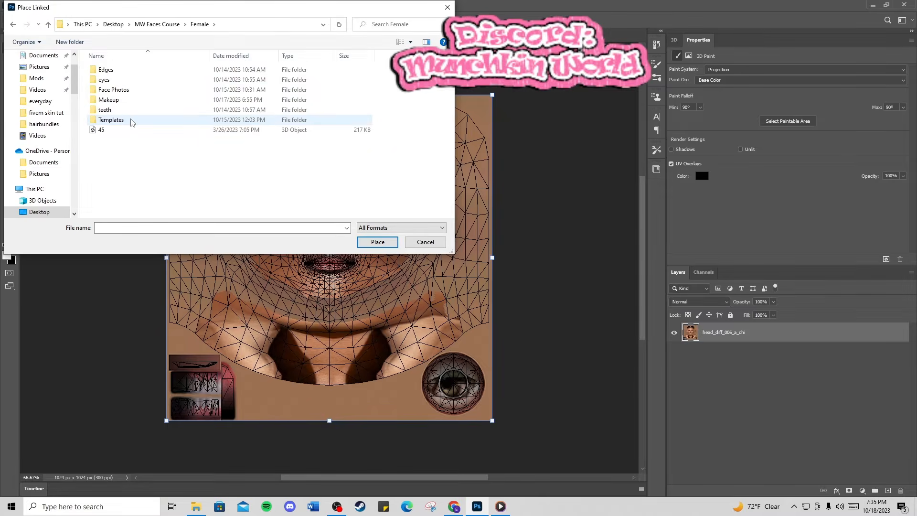
pyautogui.doubleClick(132, 119)
pyautogui.doubleClick(211, 80)
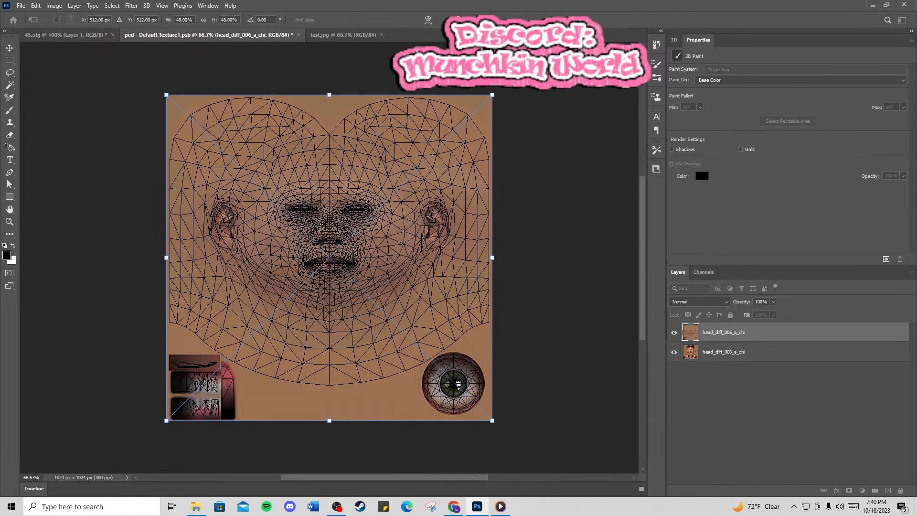
pyautogui.press('Return')
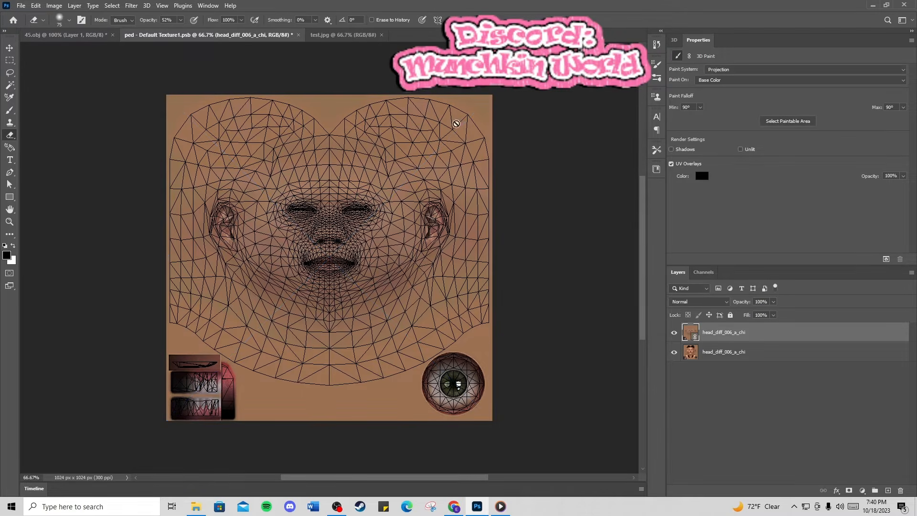
# Step: Rasterize the newly placed head_diff_006_a_chi layer and add a white layer mask to it
pyautogui.rightClick(754, 334)
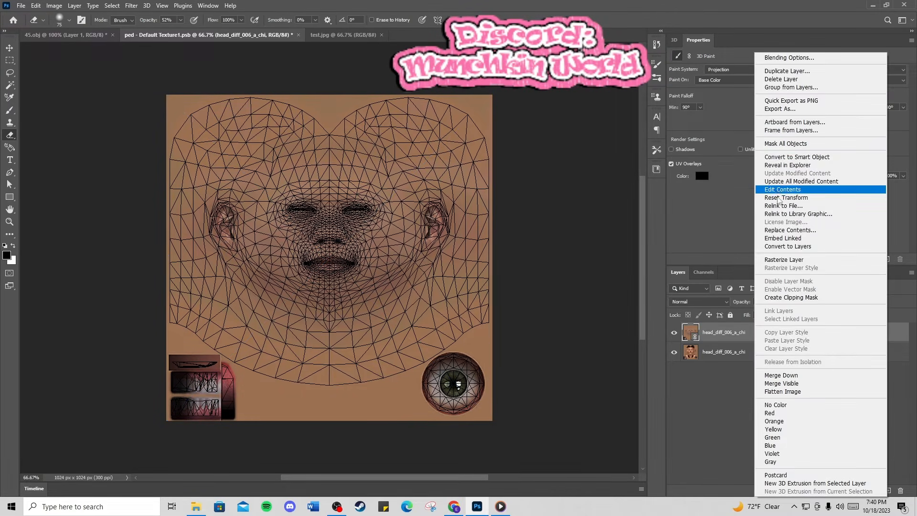
pyautogui.click(783, 260)
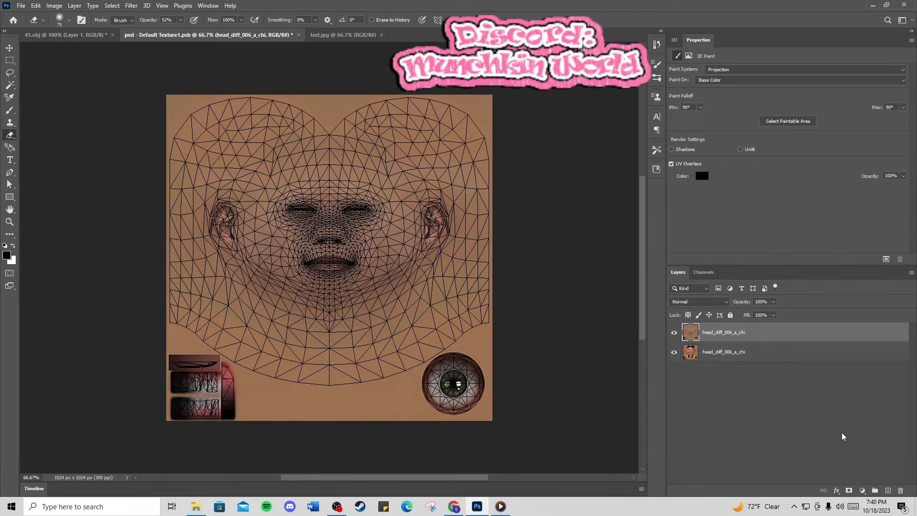
pyautogui.click(848, 491)
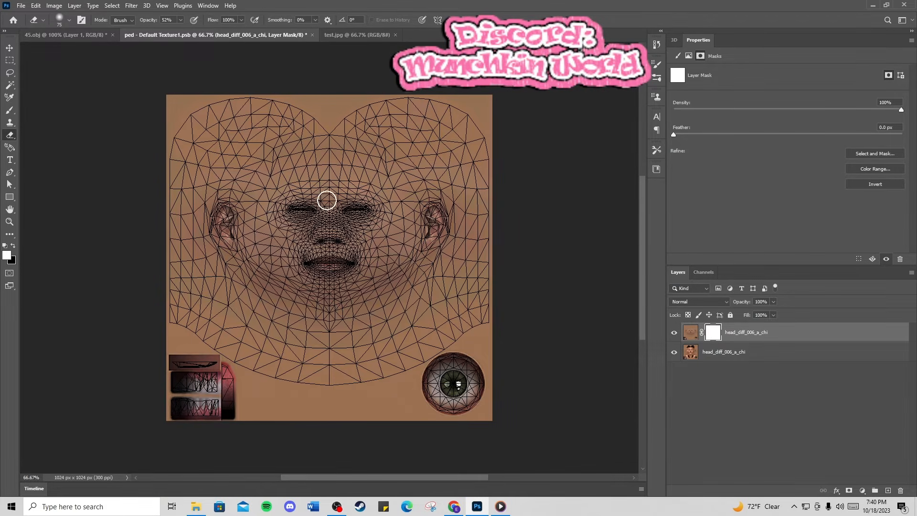
# Step: Erase the upper layer's mask over the eyes, nose, mouth, cheeks and forehead, raising the eraser opacity to 100%
pyautogui.moveTo(318, 201)
pyautogui.mouseDown()
pyautogui.moveTo(296, 229)
pyautogui.moveTo(324, 256)
pyautogui.moveTo(326, 238)
pyautogui.moveTo(314, 229)
pyautogui.moveTo(322, 248)
pyautogui.moveTo(347, 239)
pyautogui.moveTo(335, 217)
pyautogui.moveTo(323, 236)
pyautogui.moveTo(358, 221)
pyautogui.moveTo(348, 199)
pyautogui.moveTo(325, 212)
pyautogui.moveTo(357, 209)
pyautogui.moveTo(349, 190)
pyautogui.moveTo(325, 192)
pyautogui.moveTo(321, 202)
pyautogui.moveTo(339, 205)
pyautogui.moveTo(317, 223)
pyautogui.mouseUp()
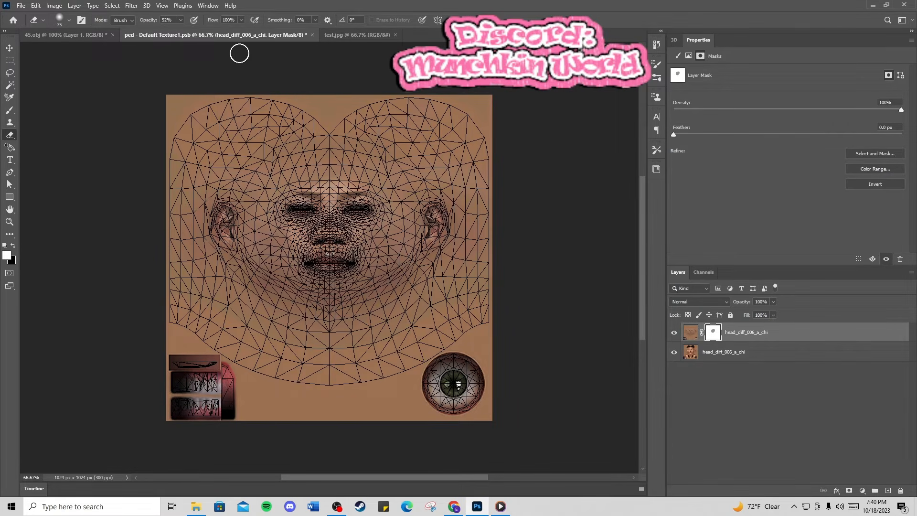
pyautogui.click(180, 20)
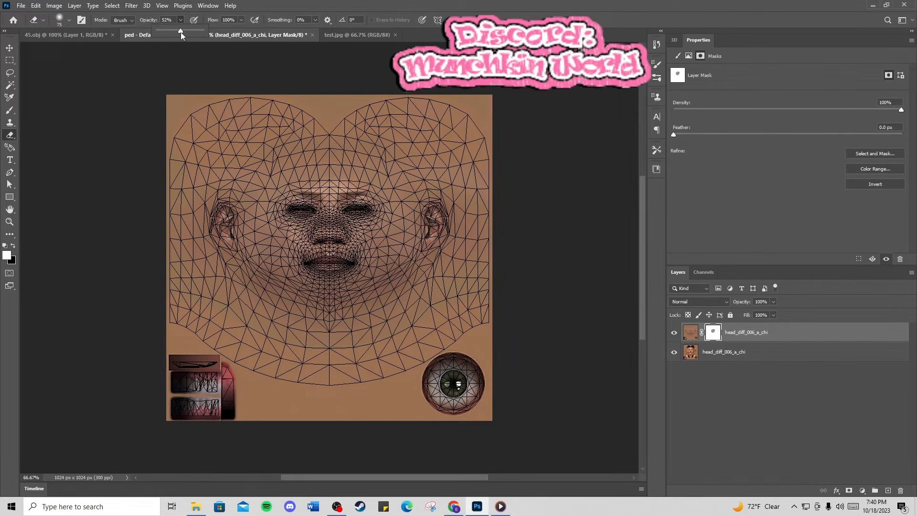
pyautogui.moveTo(340, 218)
pyautogui.mouseDown()
pyautogui.moveTo(313, 209)
pyautogui.moveTo(324, 236)
pyautogui.moveTo(335, 198)
pyautogui.moveTo(295, 229)
pyautogui.moveTo(326, 258)
pyautogui.moveTo(325, 226)
pyautogui.moveTo(307, 238)
pyautogui.moveTo(326, 267)
pyautogui.moveTo(343, 252)
pyautogui.moveTo(319, 235)
pyautogui.moveTo(298, 252)
pyautogui.moveTo(329, 273)
pyautogui.moveTo(351, 259)
pyautogui.moveTo(329, 250)
pyautogui.moveTo(326, 270)
pyautogui.moveTo(361, 274)
pyautogui.moveTo(351, 255)
pyautogui.moveTo(373, 263)
pyautogui.moveTo(366, 212)
pyautogui.moveTo(366, 240)
pyautogui.moveTo(375, 201)
pyautogui.moveTo(382, 246)
pyautogui.moveTo(375, 257)
pyautogui.moveTo(380, 224)
pyautogui.moveTo(382, 239)
pyautogui.moveTo(375, 266)
pyautogui.moveTo(386, 210)
pyautogui.moveTo(378, 192)
pyautogui.moveTo(392, 255)
pyautogui.moveTo(315, 285)
pyautogui.mouseUp()
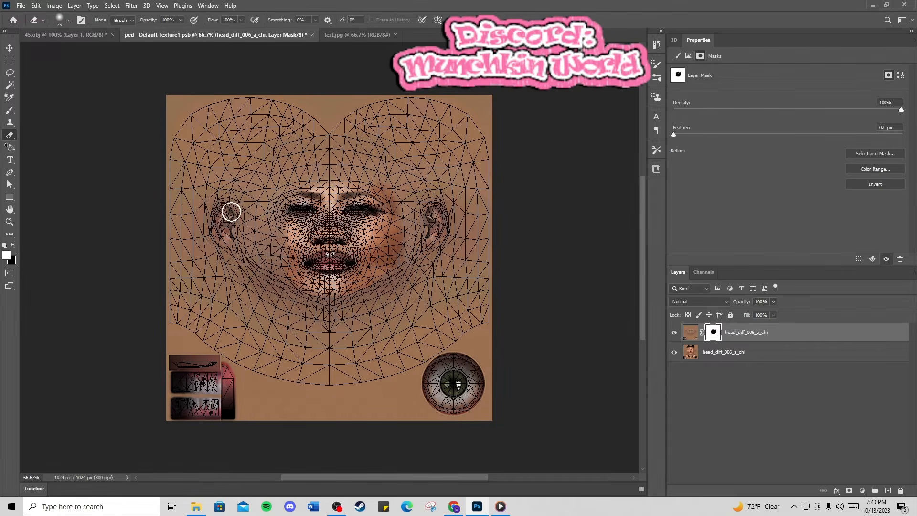
pyautogui.moveTo(278, 212)
pyautogui.mouseDown()
pyautogui.moveTo(279, 193)
pyautogui.moveTo(270, 239)
pyautogui.mouseUp()
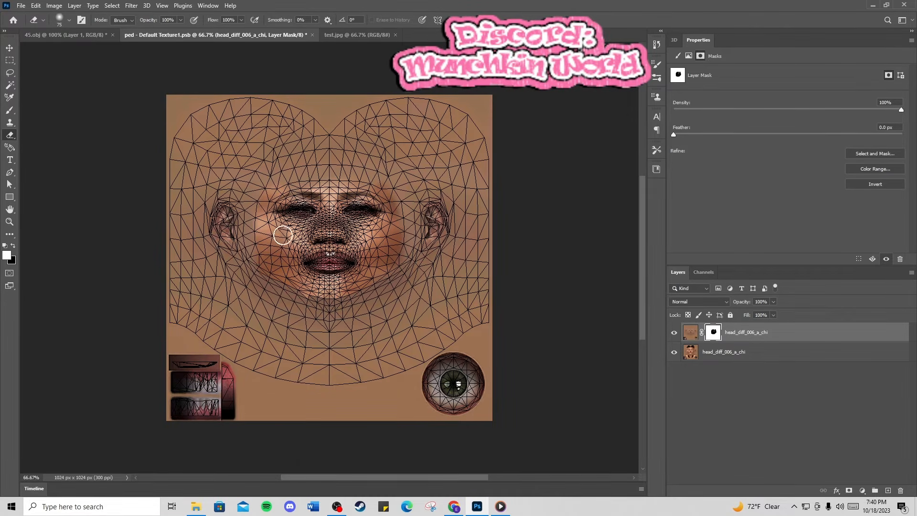
pyautogui.moveTo(286, 177)
pyautogui.mouseDown()
pyautogui.moveTo(359, 172)
pyautogui.moveTo(392, 207)
pyautogui.moveTo(337, 190)
pyautogui.moveTo(307, 190)
pyautogui.moveTo(358, 193)
pyautogui.moveTo(308, 206)
pyautogui.mouseUp()
# Step: Refine the mask around the face with a 111 px eraser, lowering its opacity to 55%, and check the 3D head
pyautogui.click(69, 20)
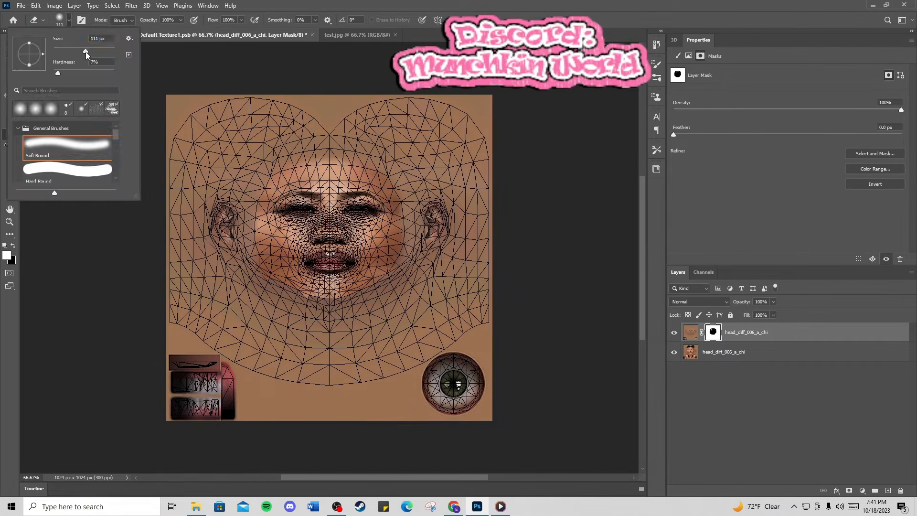
pyautogui.moveTo(80, 53); pyautogui.dragTo(86, 53)
pyautogui.click(343, 230)
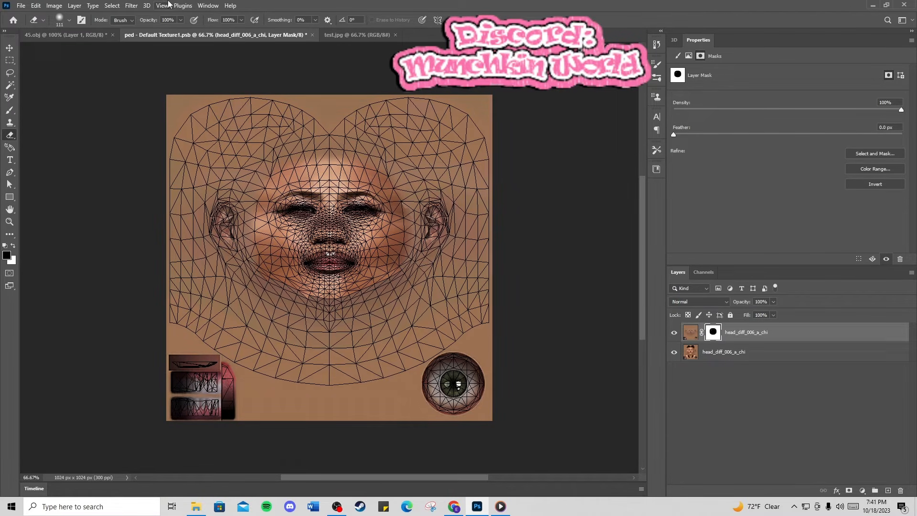
pyautogui.click(181, 21)
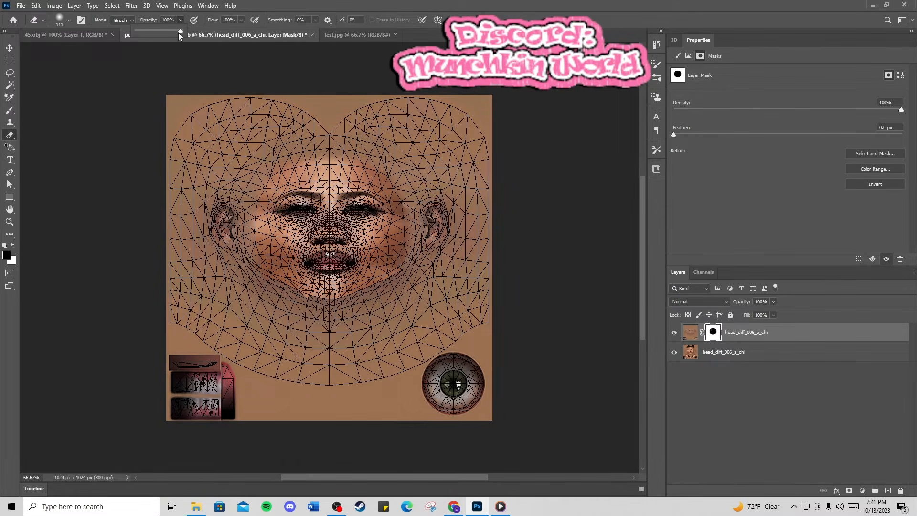
pyautogui.click(420, 204)
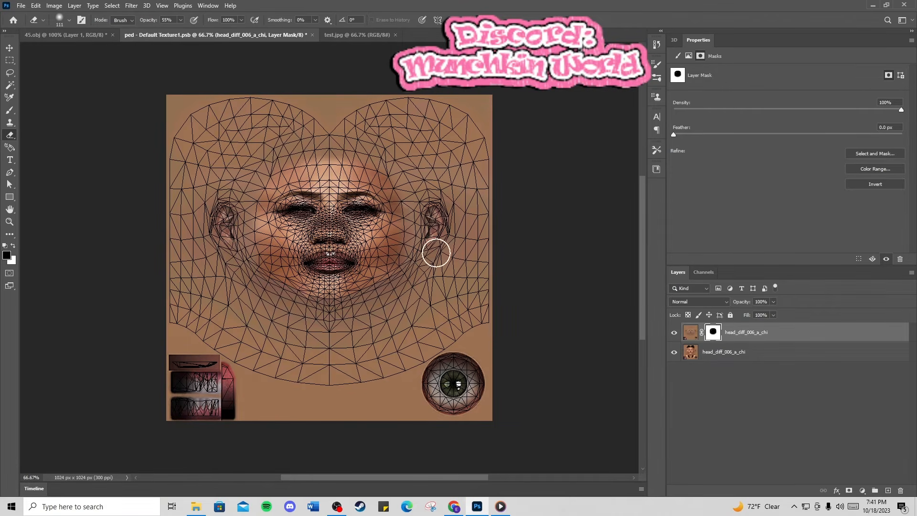
pyautogui.click(71, 35)
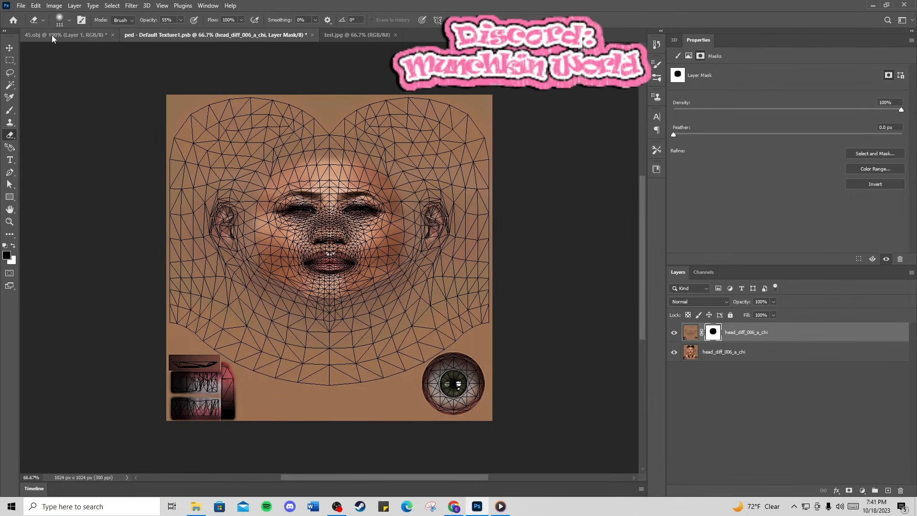
pyautogui.click(253, 35)
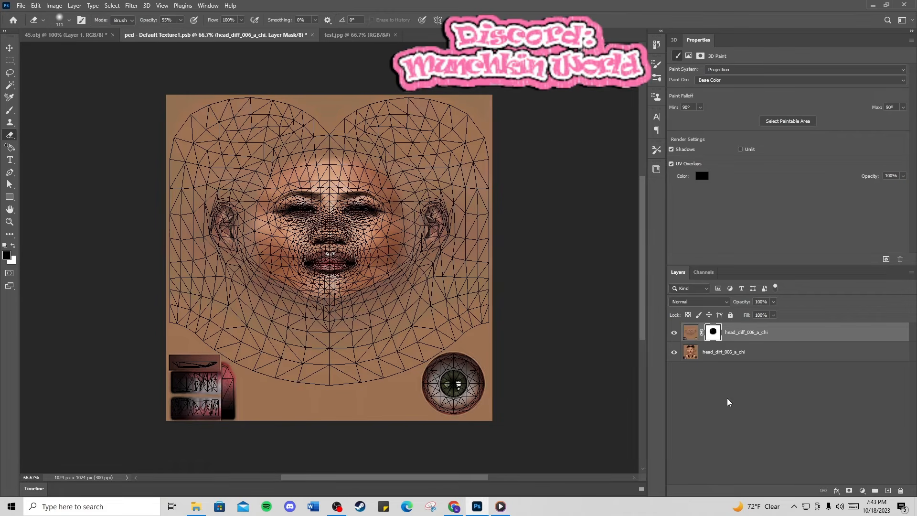
# Step: Adjust the upper skin layer's exposure to +0.76, offset to about -0.0178 and gamma correction to 0.82 to match the face
pyautogui.click(691, 335)
pyautogui.press('v')
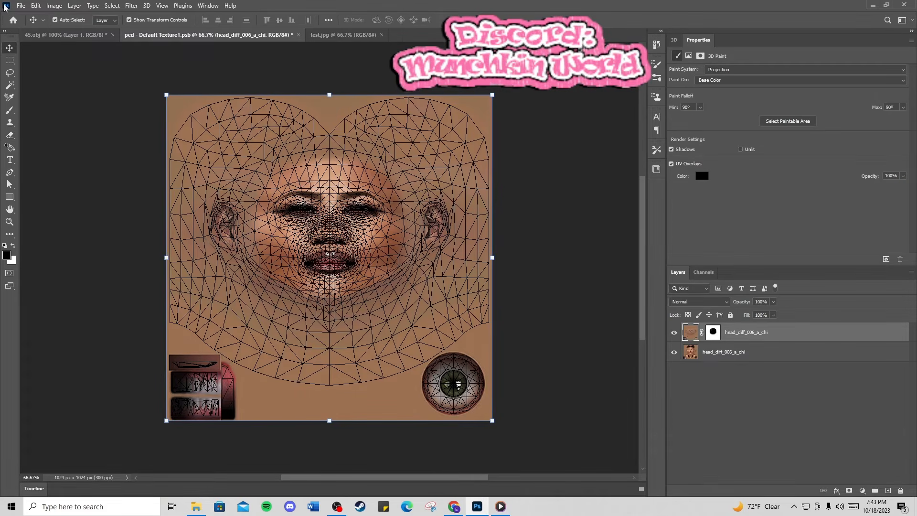
pyautogui.click(57, 5)
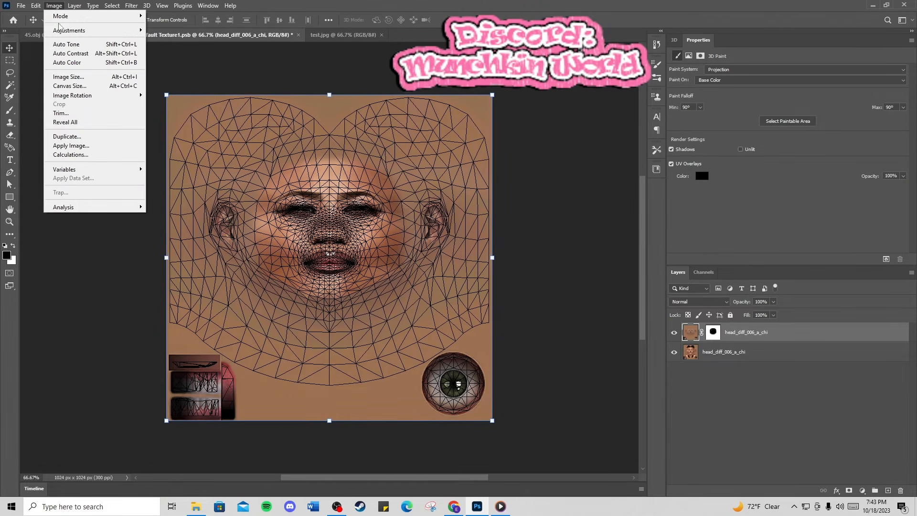
pyautogui.moveTo(62, 31)
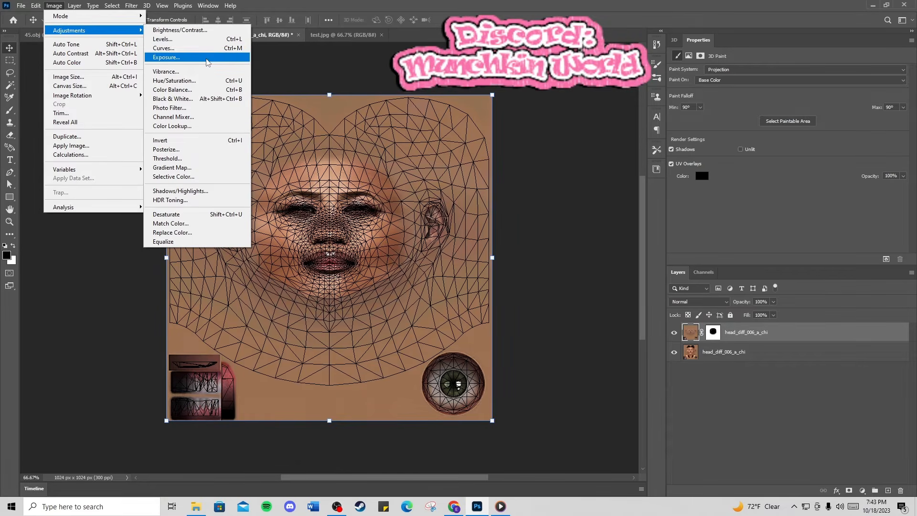
pyautogui.click(208, 57)
pyautogui.moveTo(159, 198); pyautogui.dragTo(605, 199)
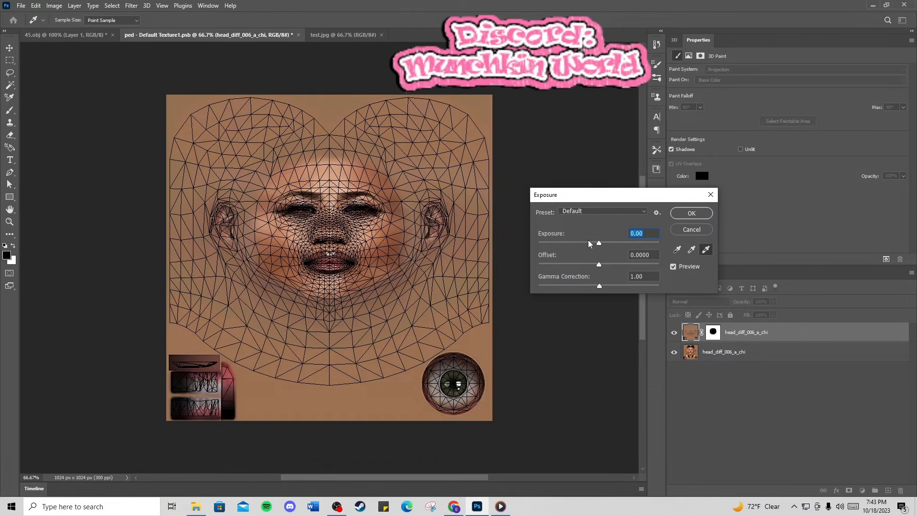
pyautogui.moveTo(599, 244); pyautogui.dragTo(605, 287)
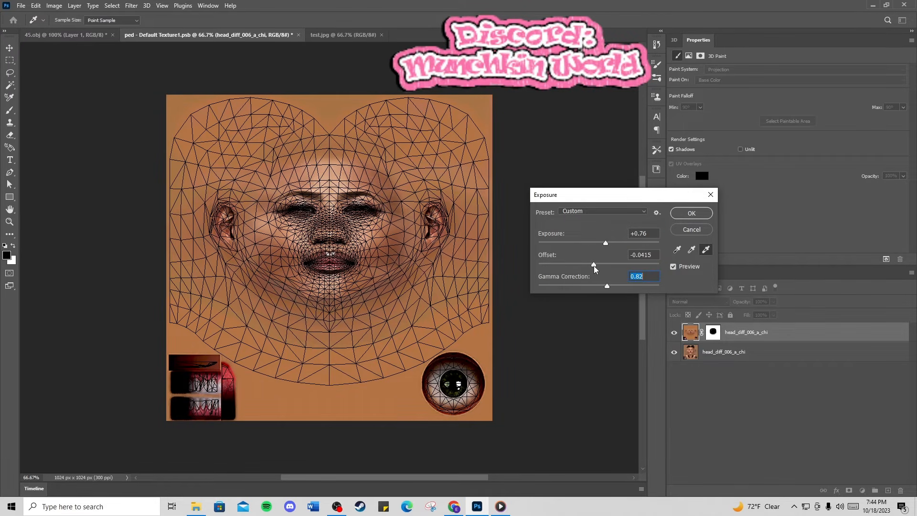
pyautogui.moveTo(596, 270); pyautogui.dragTo(599, 271)
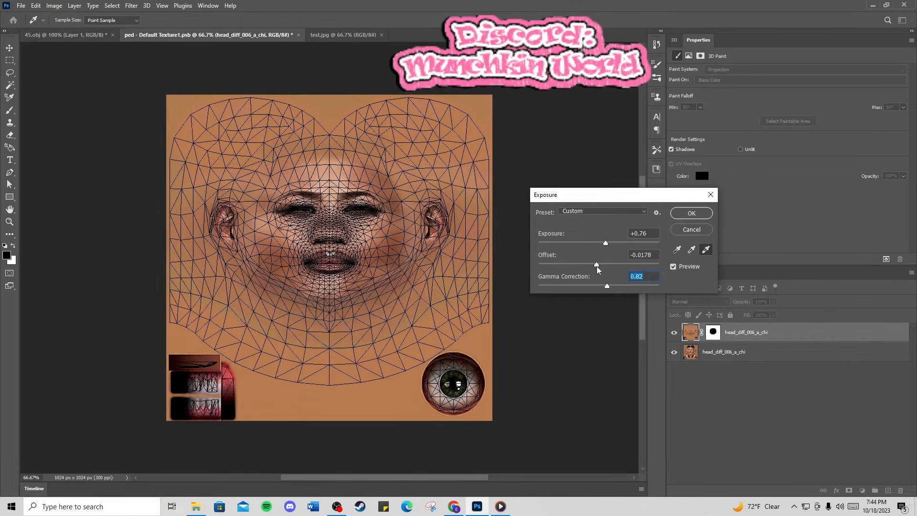
pyautogui.hotkey('shift', 'Tab')
pyautogui.click(691, 213)
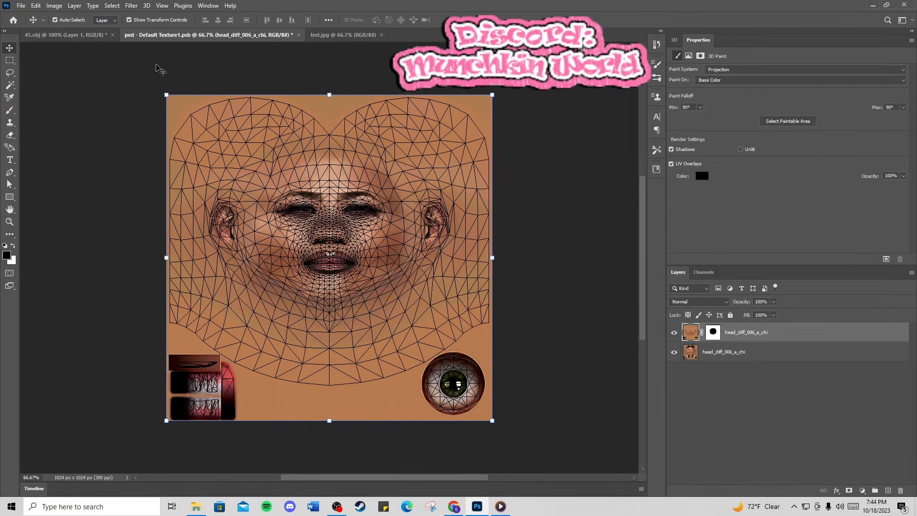
# Step: Merge the masked skin layer down into the portrait layer and check the 3D head from several angles
pyautogui.click(68, 33)
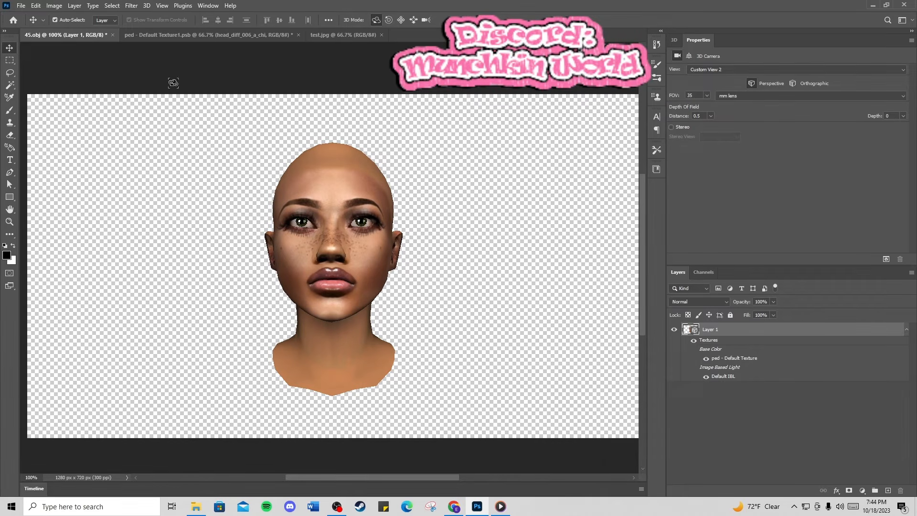
pyautogui.click(173, 36)
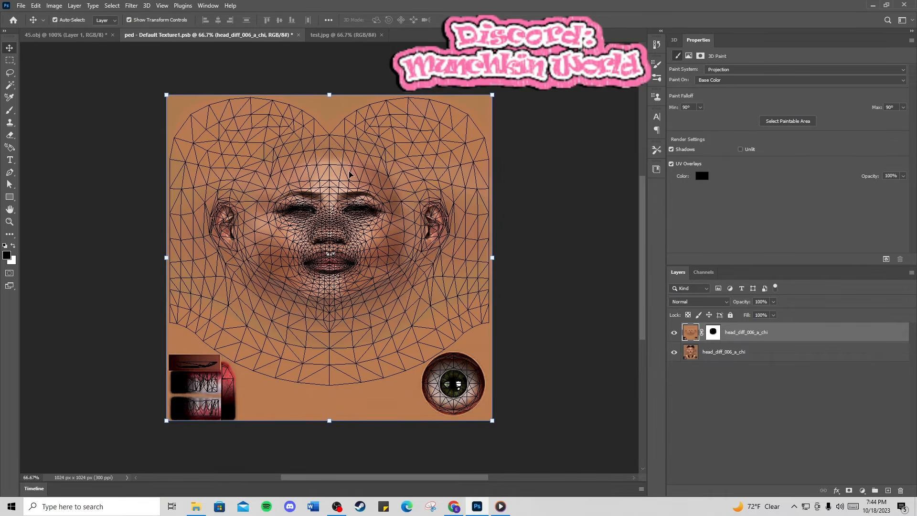
pyautogui.rightClick(738, 334)
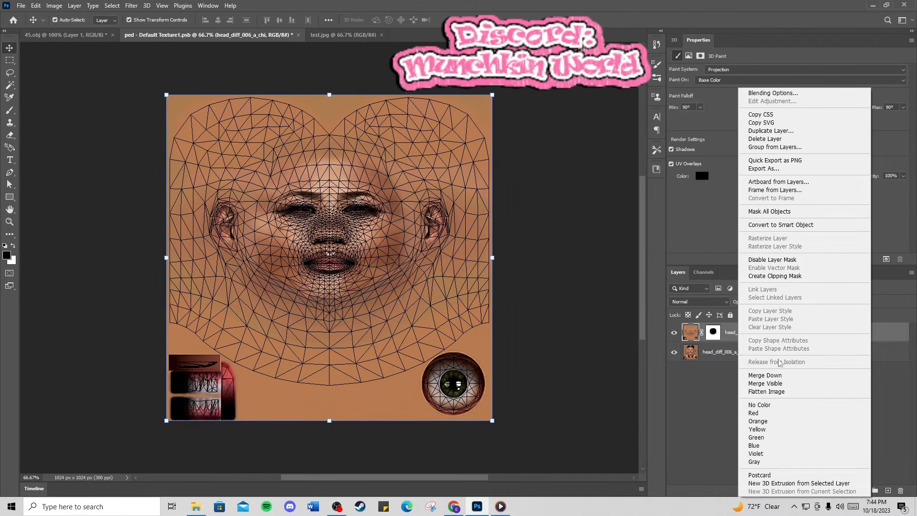
pyautogui.click(775, 375)
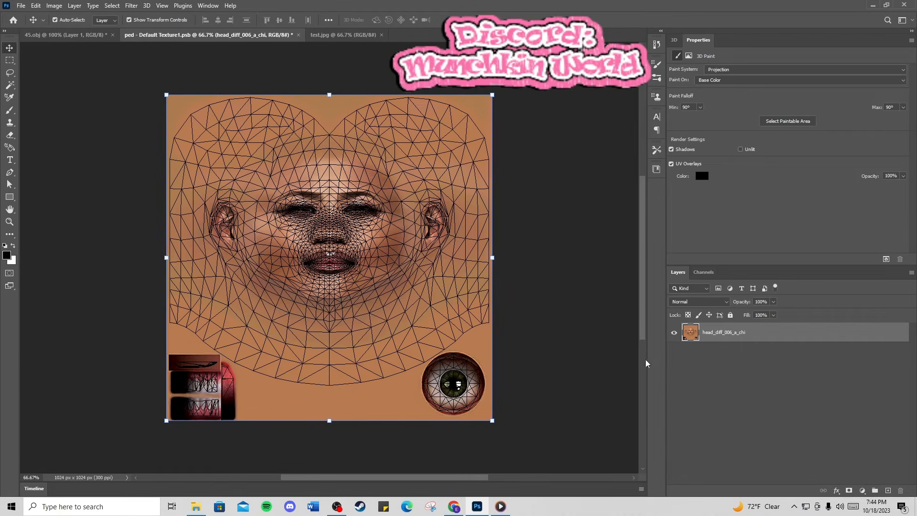
pyautogui.click(45, 35)
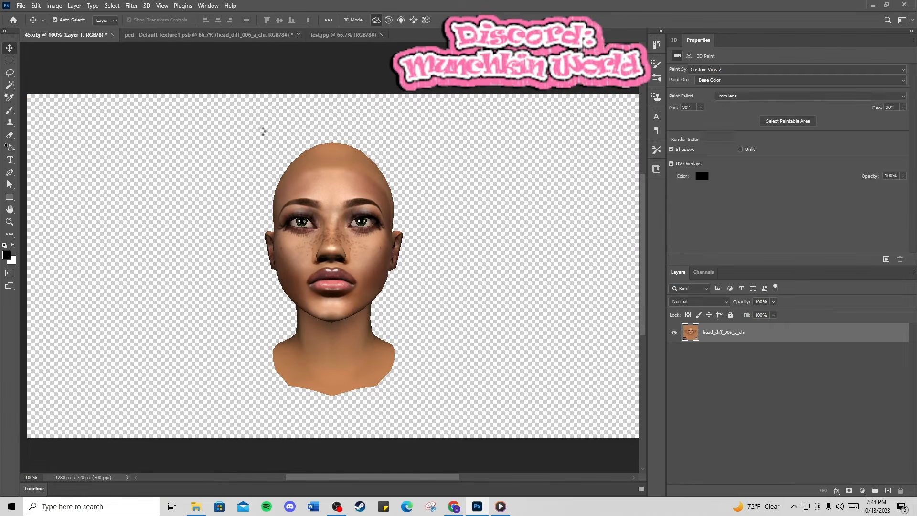
pyautogui.moveTo(413, 249); pyautogui.dragTo(433, 249)
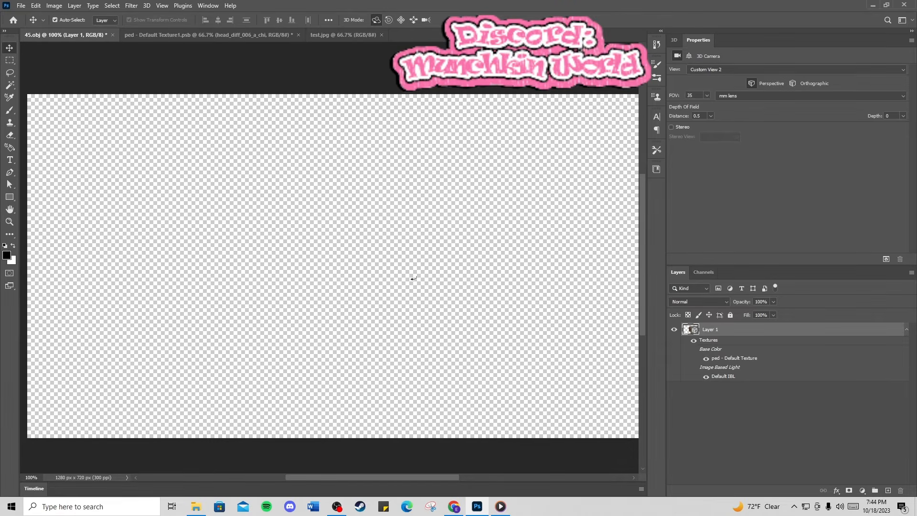
pyautogui.moveTo(414, 278); pyautogui.dragTo(387, 258)
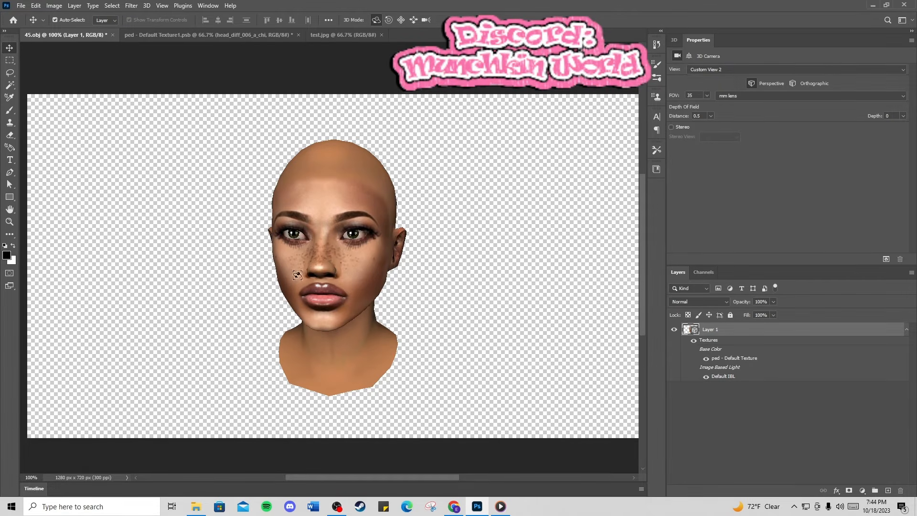
pyautogui.moveTo(405, 264); pyautogui.dragTo(401, 293)
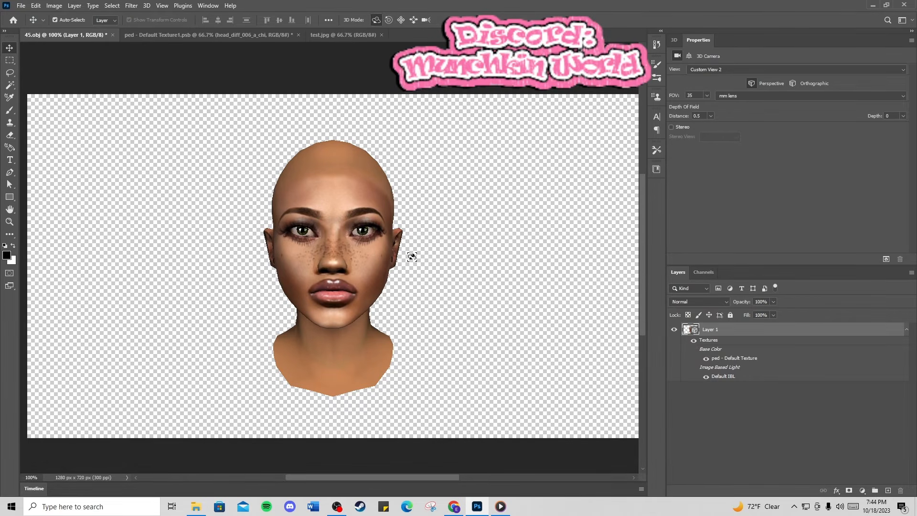
pyautogui.hotkey('ctrl', 'Tab')
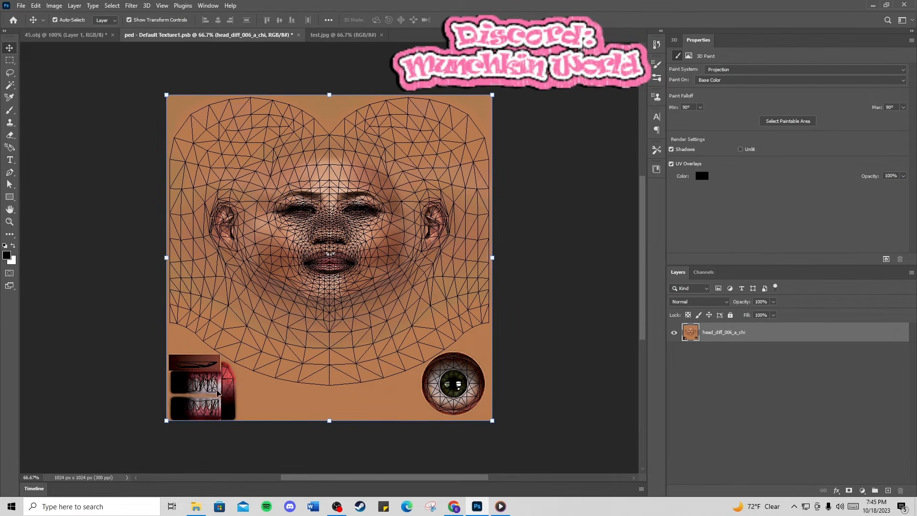
pyautogui.click(196, 506)
pyautogui.scroll(3, 386, 258)
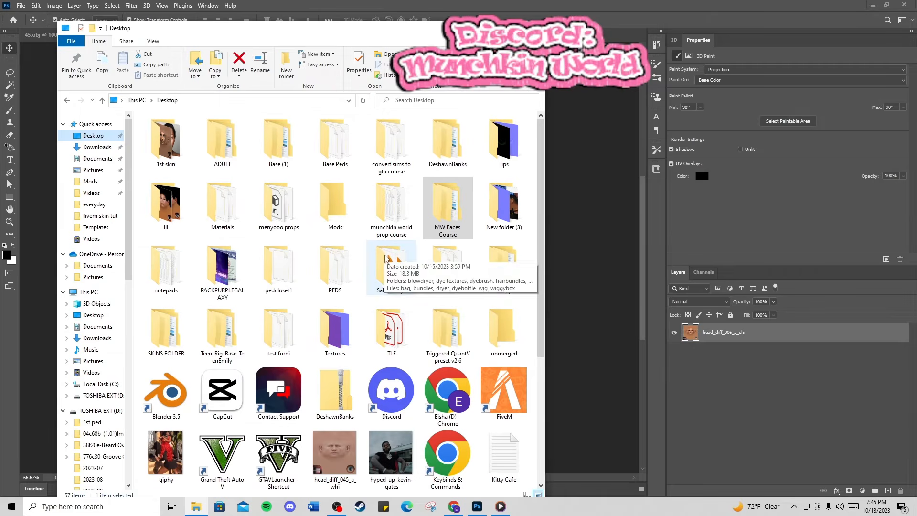
pyautogui.doubleClick(438, 217)
pyautogui.doubleClick(181, 132)
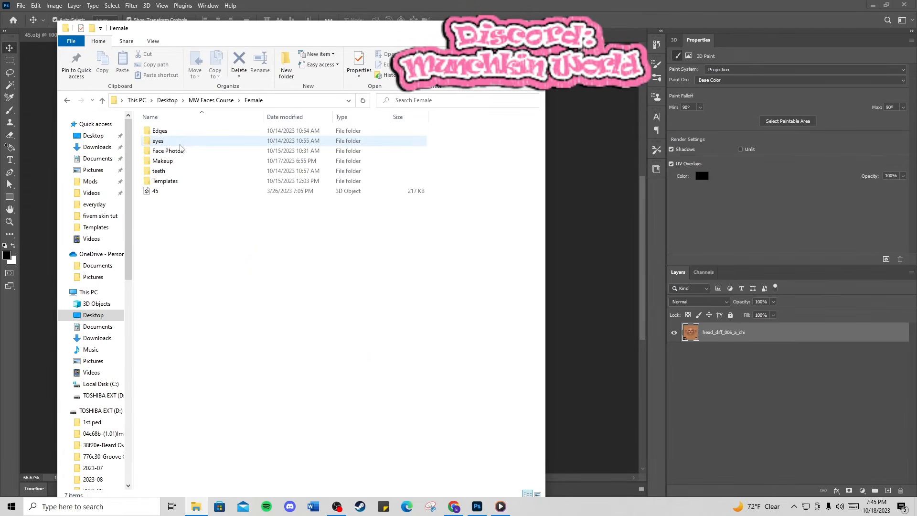
pyautogui.doubleClick(180, 150)
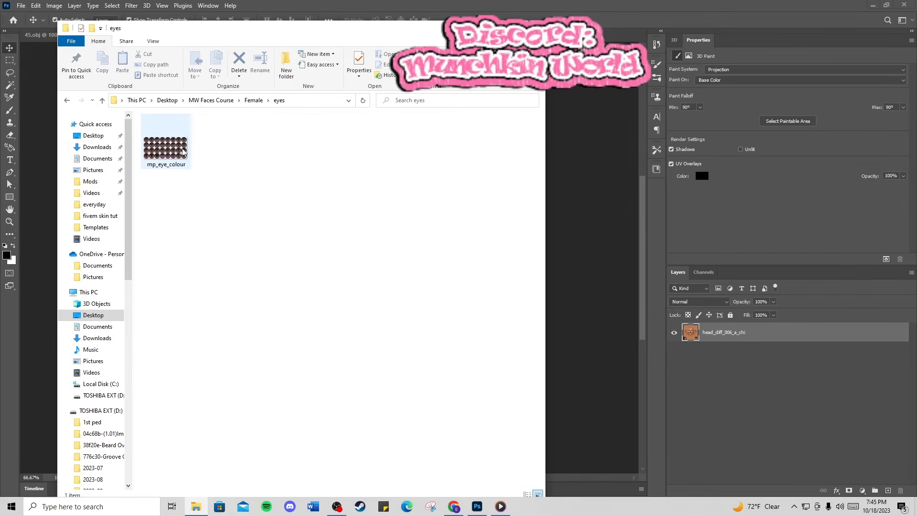
pyautogui.moveTo(171, 152); pyautogui.dragTo(599, 51)
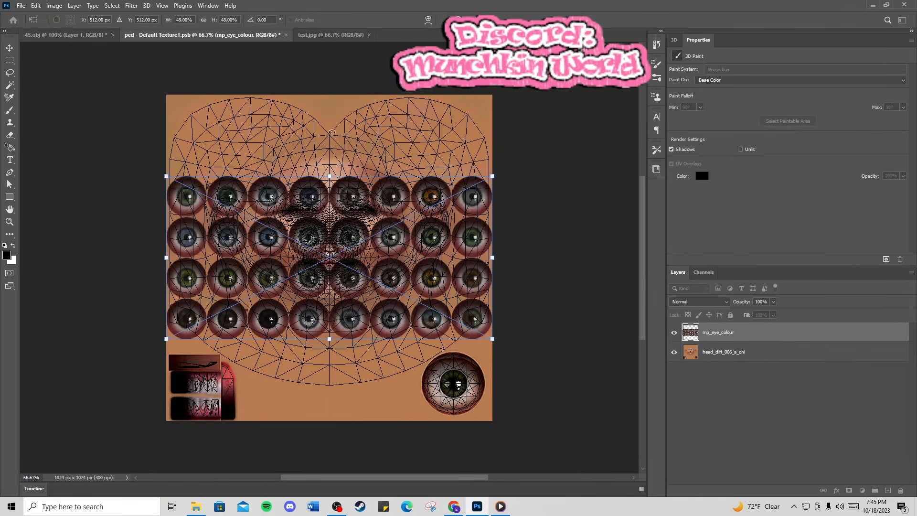
pyautogui.moveTo(290, 247); pyautogui.dragTo(395, 34)
pyautogui.moveTo(382, 64); pyautogui.dragTo(313, 212)
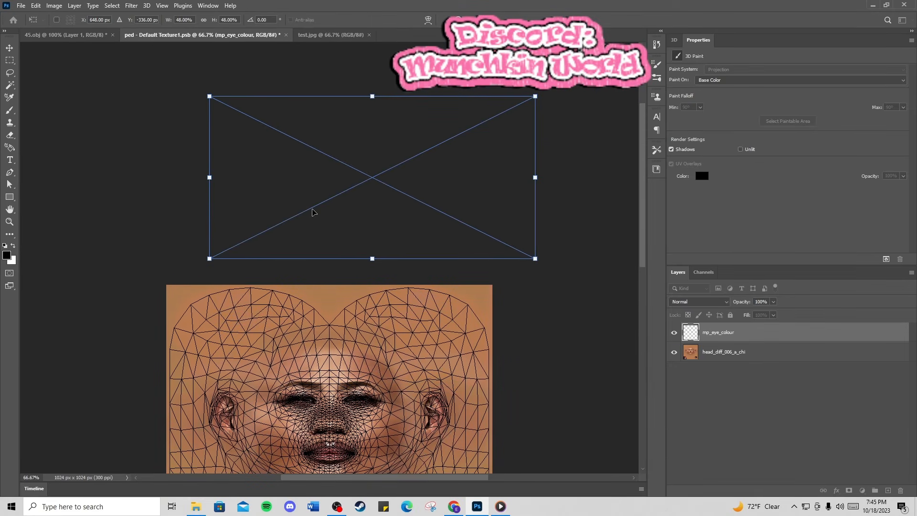
pyautogui.press('Escape')
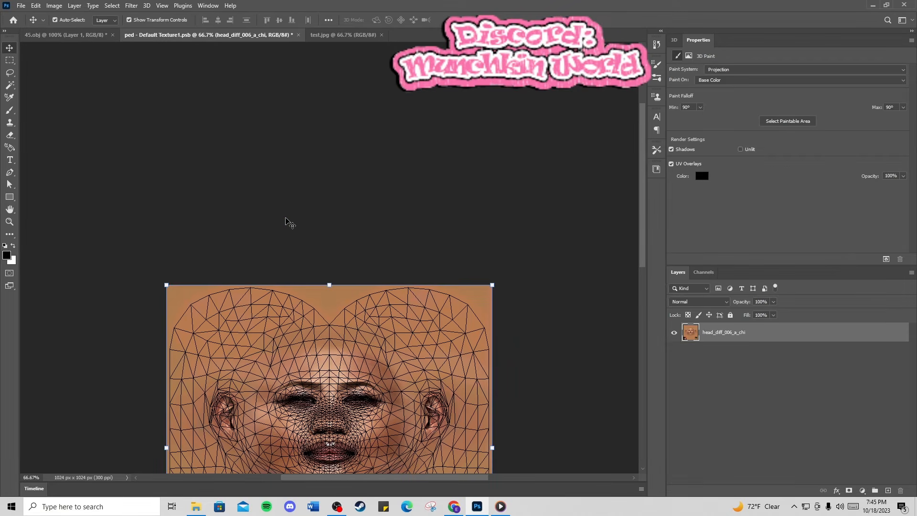
# Step: Open the mp_eye_colour image from MW Faces Course > Female > eyes as a separate document
pyautogui.scroll(-2, 482, 414)
pyautogui.scroll(-5, 559, 401)
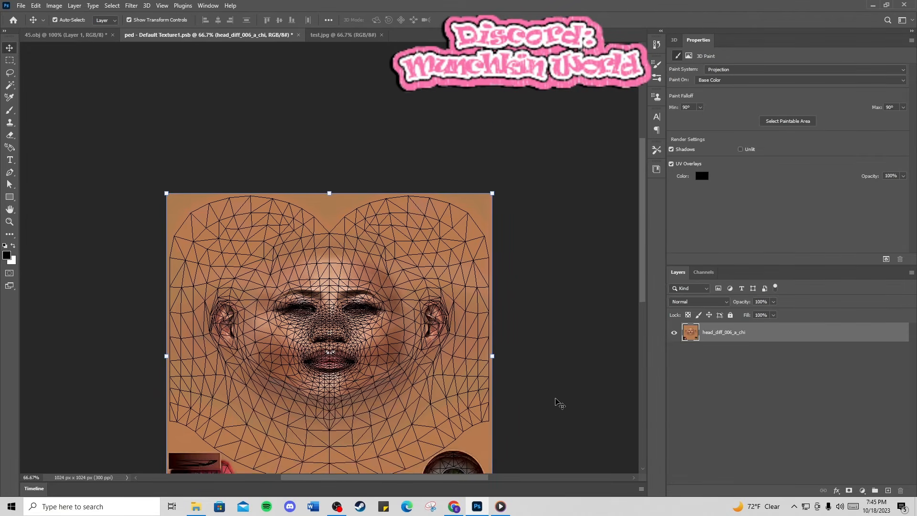
pyautogui.click(21, 6)
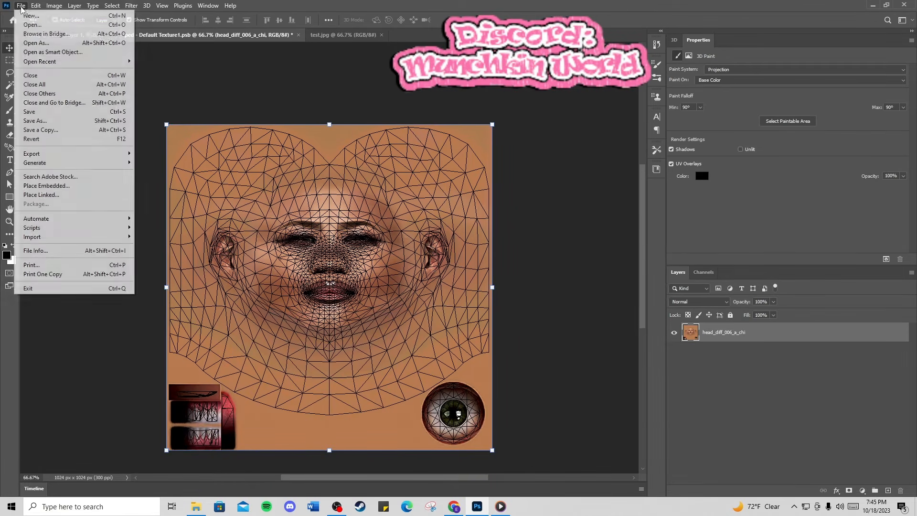
pyautogui.click(40, 25)
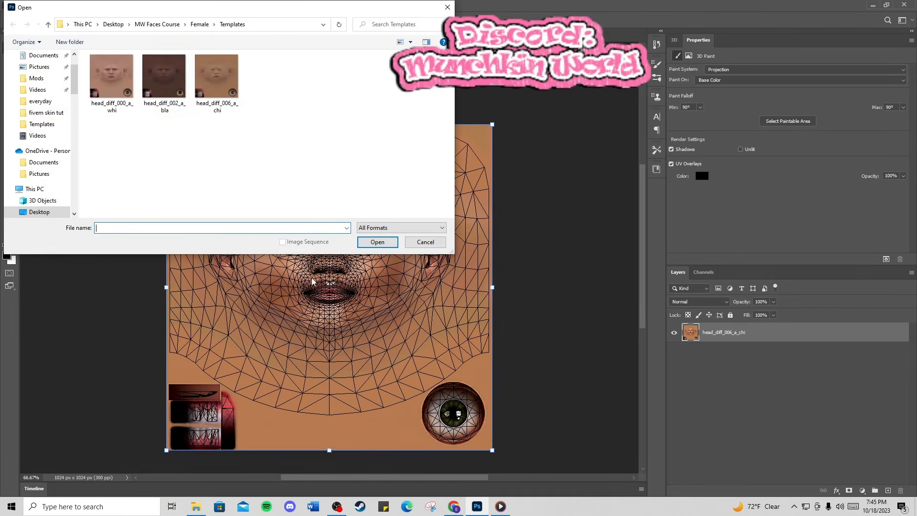
pyautogui.click(198, 24)
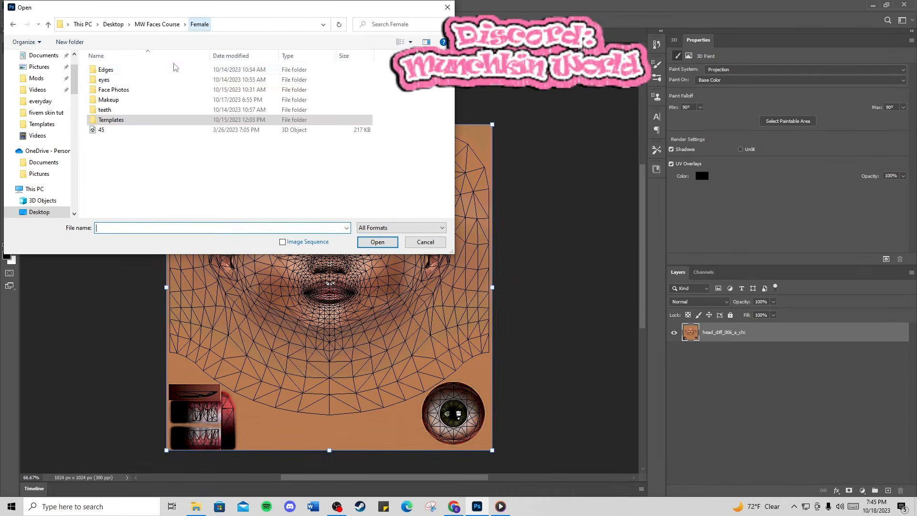
pyautogui.doubleClick(106, 80)
pyautogui.doubleClick(119, 84)
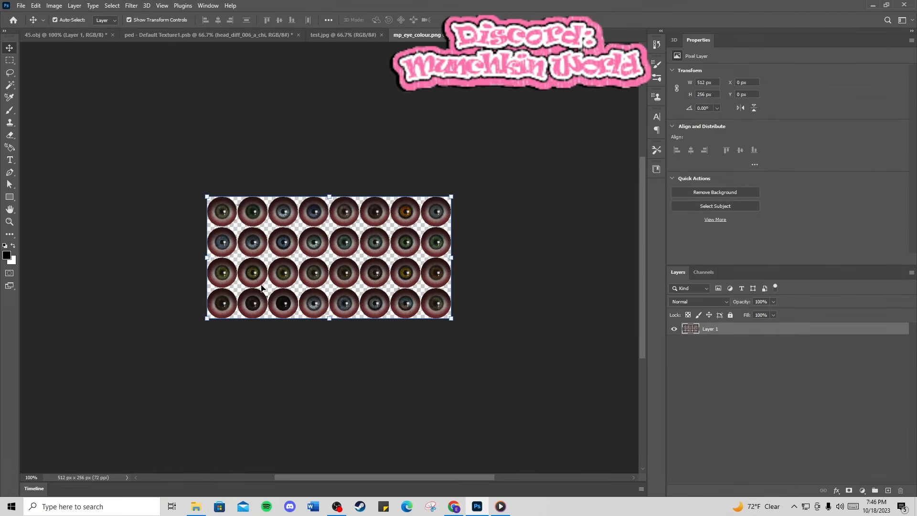
# Step: Lasso the third eye in the third row, cut it to a new layer and hide the layer with the other eyes
pyautogui.click(9, 72)
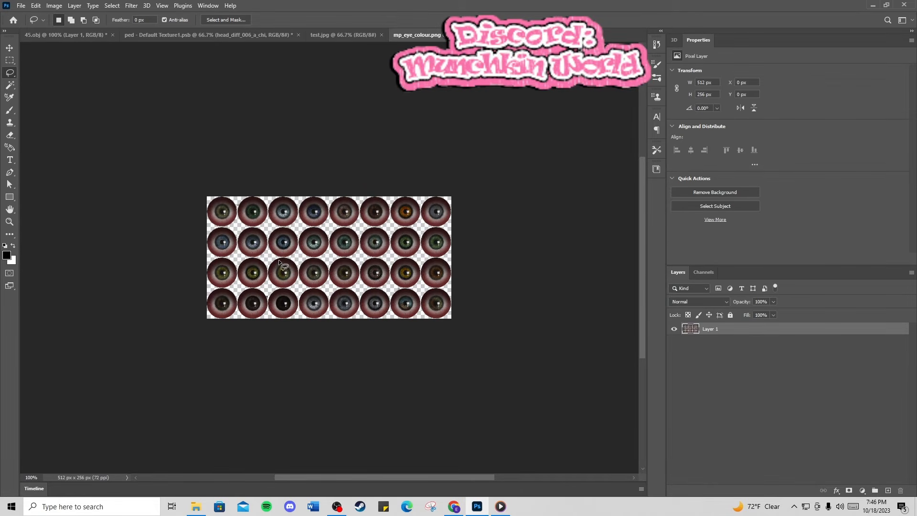
pyautogui.click(35, 478)
pyautogui.write('200')
pyautogui.press('Return')
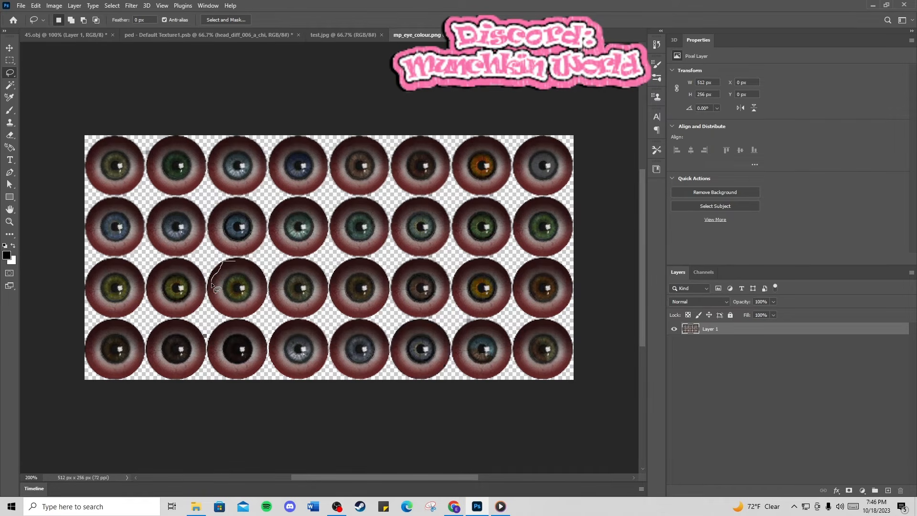
pyautogui.moveTo(211, 297); pyautogui.dragTo(235, 316)
pyautogui.moveTo(247, 262); pyautogui.dragTo(235, 262)
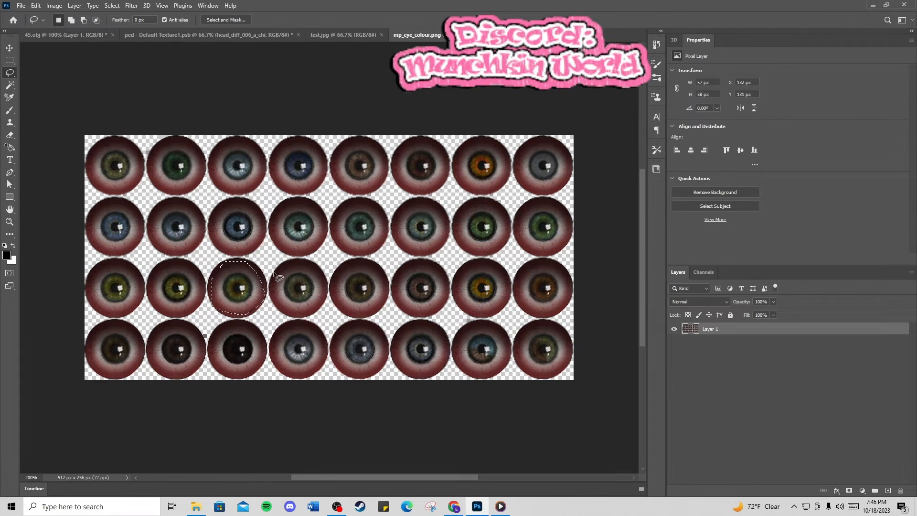
pyautogui.rightClick(242, 285)
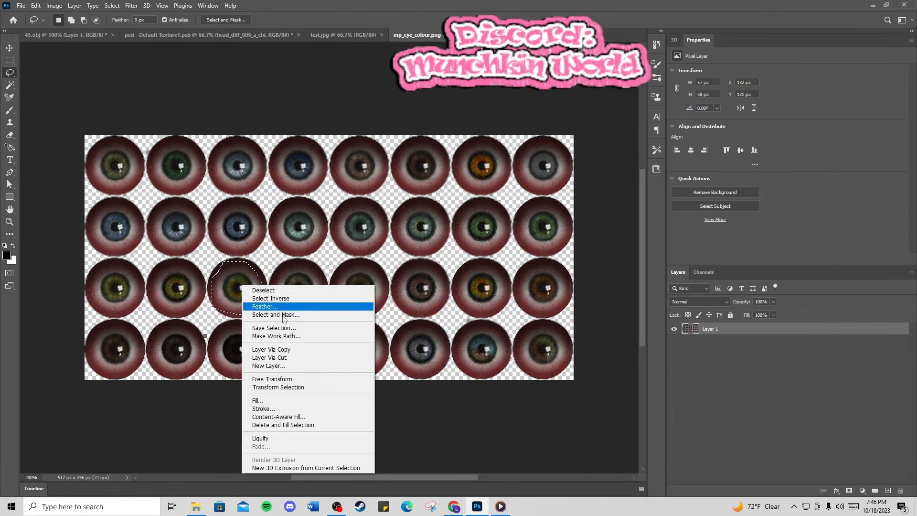
pyautogui.click(304, 358)
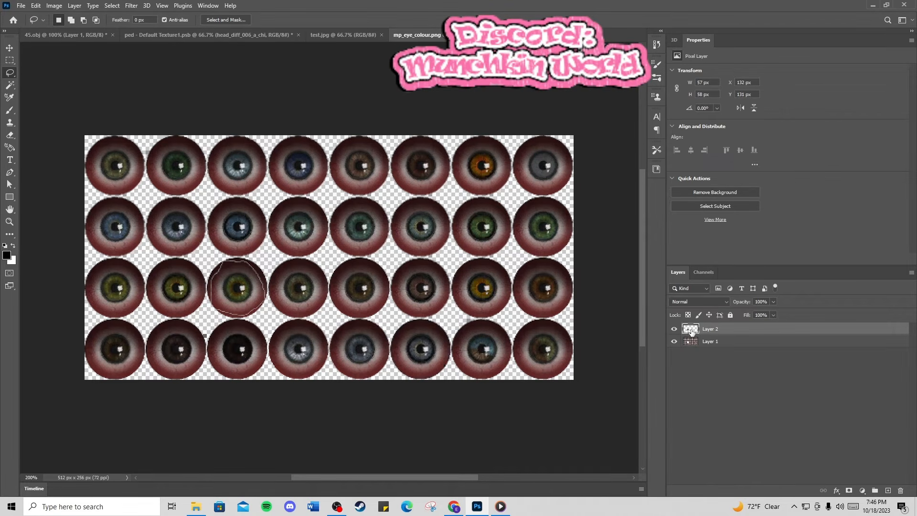
pyautogui.click(674, 341)
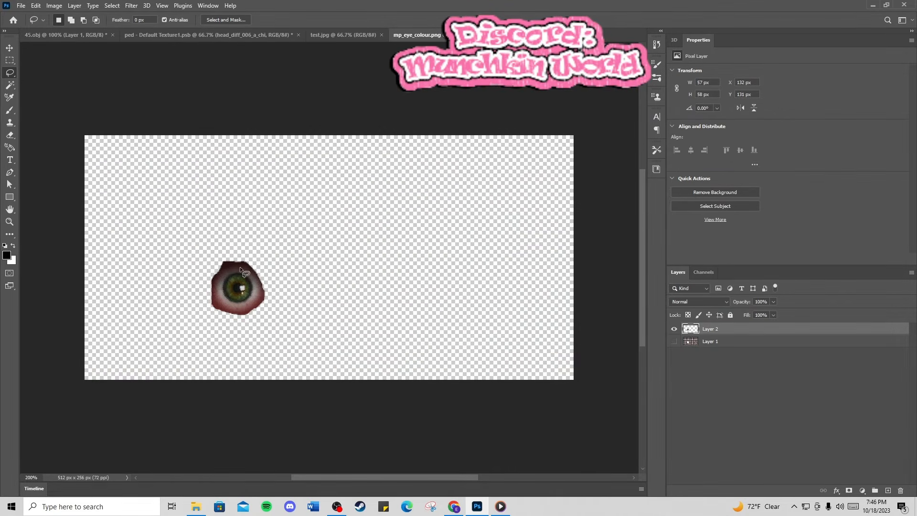
# Step: Move the cut-out eye into the ped face texture and scale it to about 305% by 310% to cover the eye area
pyautogui.click(9, 48)
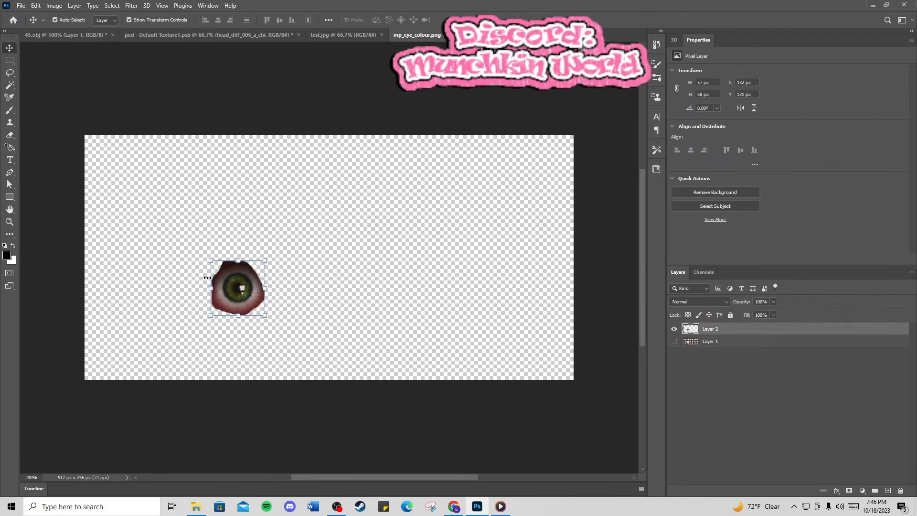
pyautogui.moveTo(46, 17); pyautogui.dragTo(498, 450)
pyautogui.moveTo(468, 402); pyautogui.dragTo(459, 385)
pyautogui.moveTo(436, 419); pyautogui.dragTo(482, 414)
pyautogui.moveTo(451, 382); pyautogui.dragTo(451, 385)
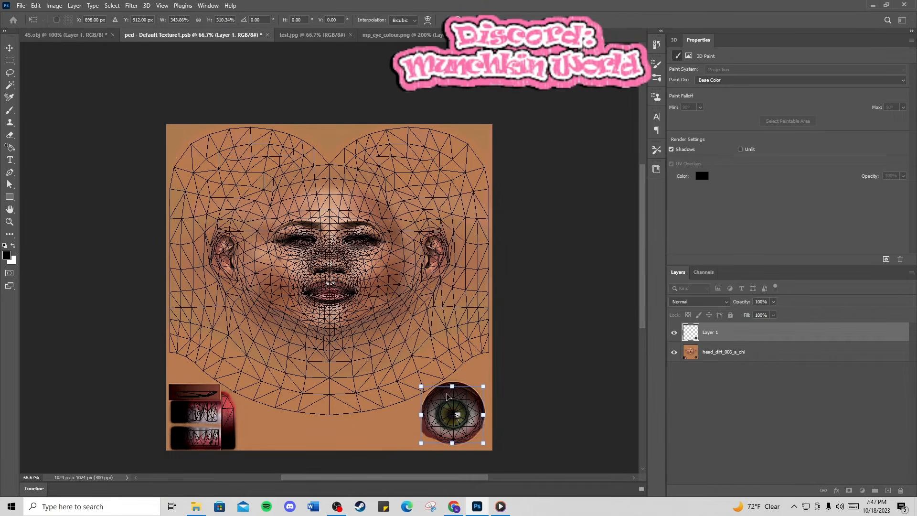
pyautogui.moveTo(423, 415); pyautogui.dragTo(449, 422)
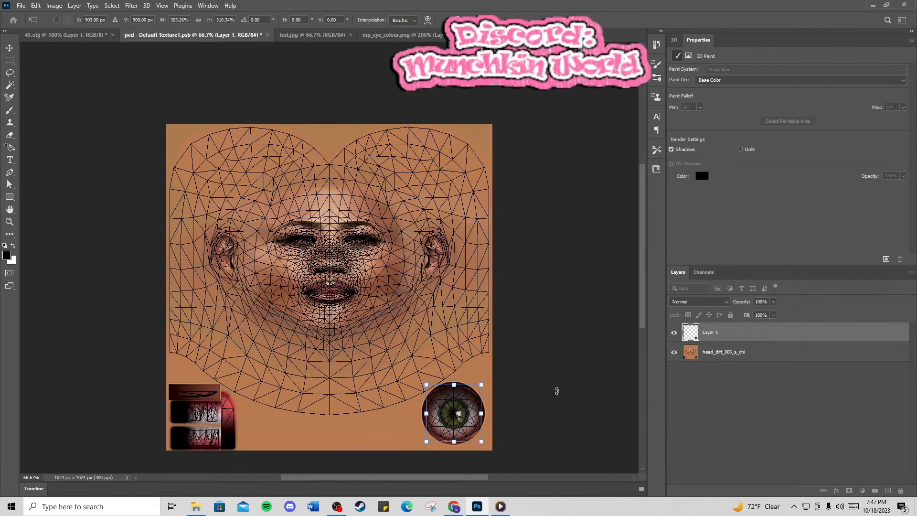
pyautogui.press('Return')
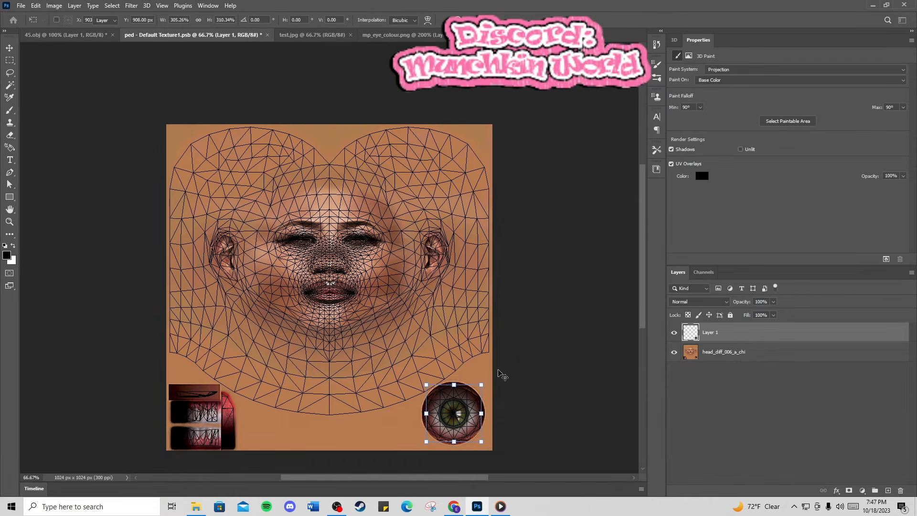
pyautogui.click(95, 230)
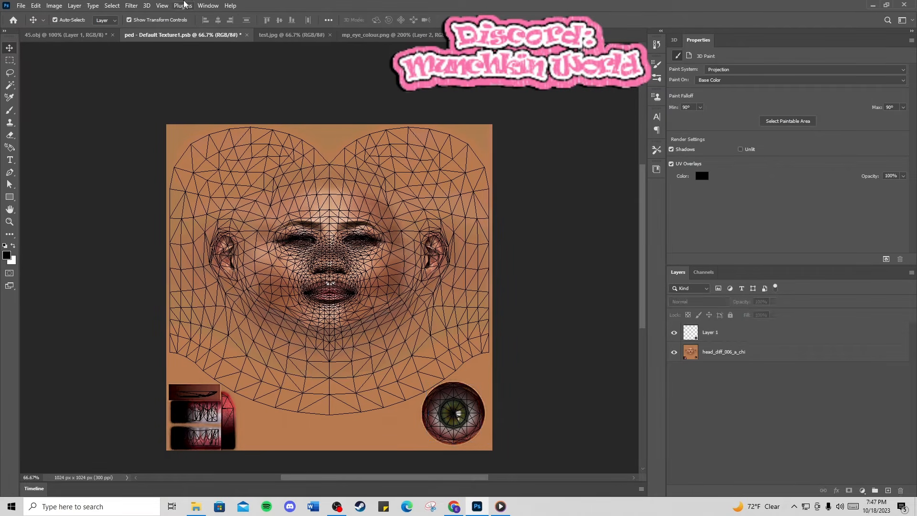
# Step: Check the replaced eyes on the 3D head and compare them with the eye source image and the face texture
pyautogui.click(45, 35)
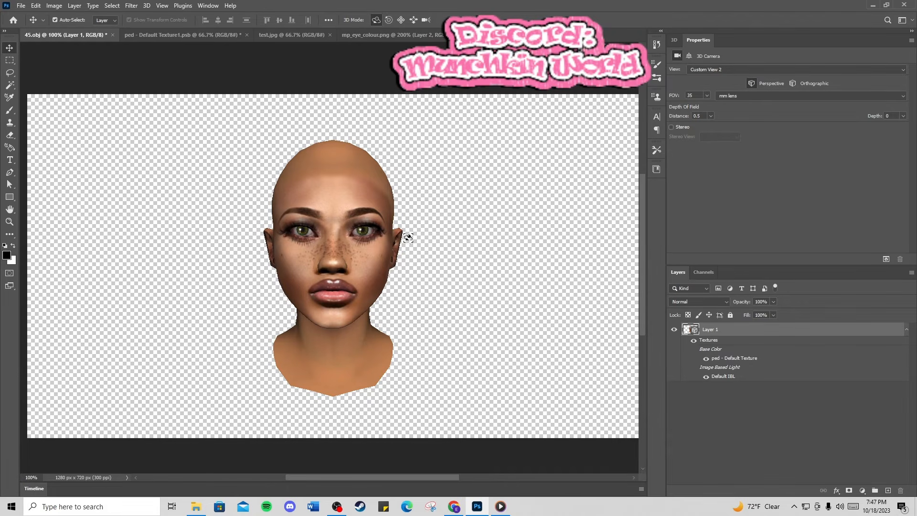
pyautogui.click(274, 32)
pyautogui.click(400, 33)
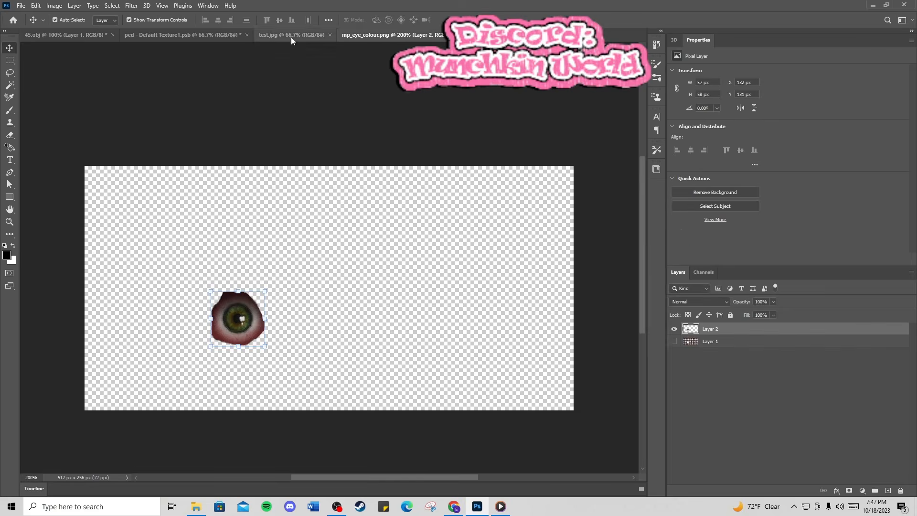
pyautogui.click(188, 34)
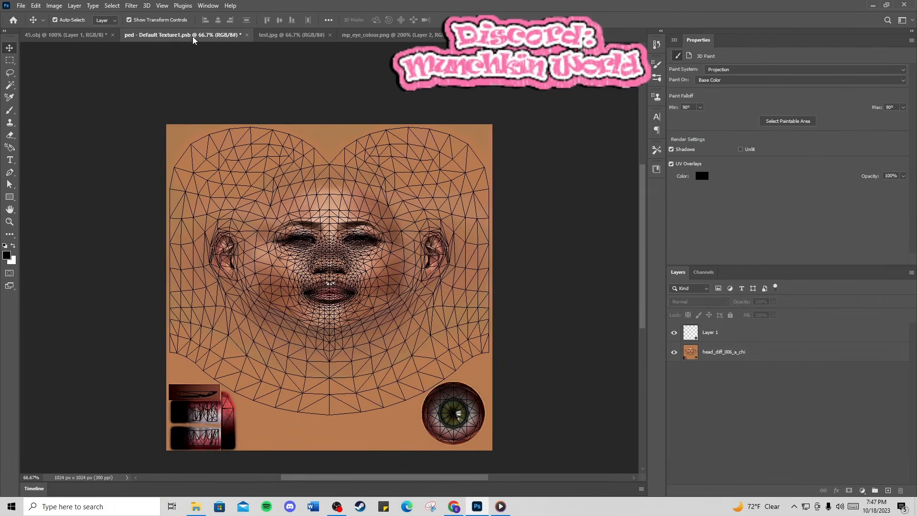
pyautogui.click(67, 33)
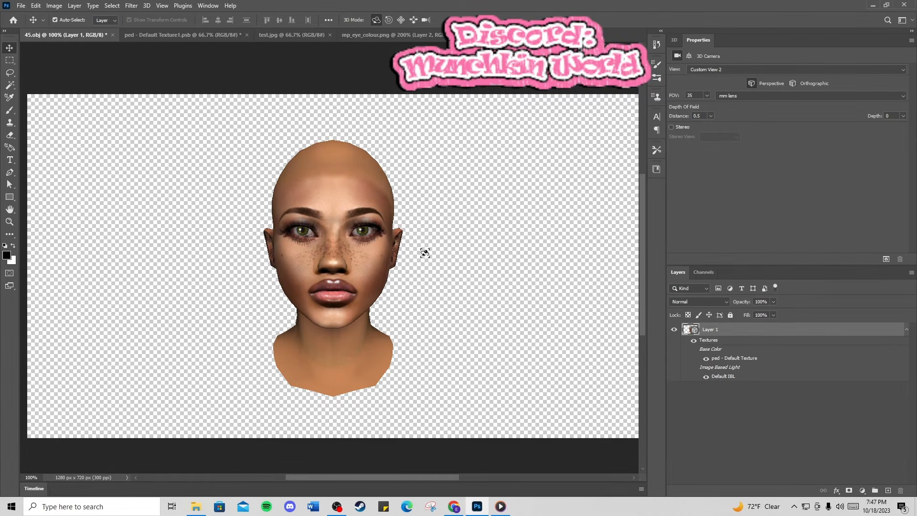
pyautogui.click(385, 38)
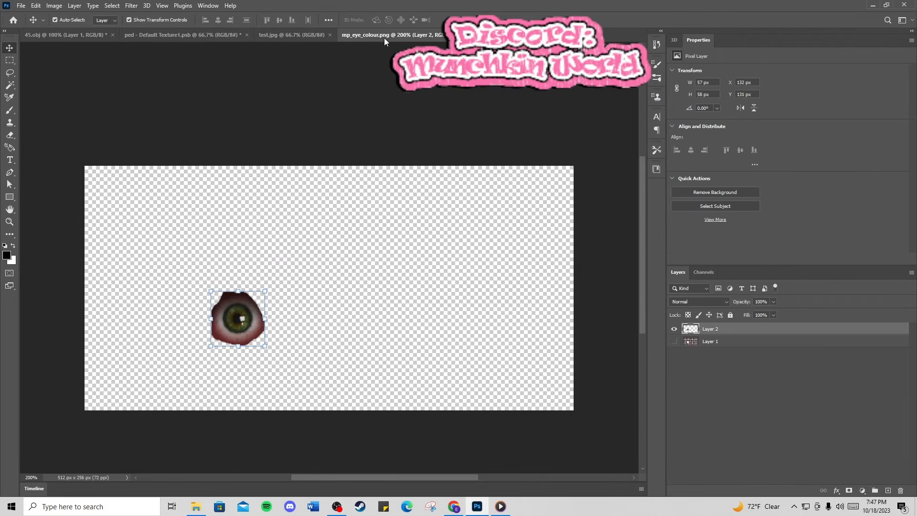
pyautogui.click(179, 36)
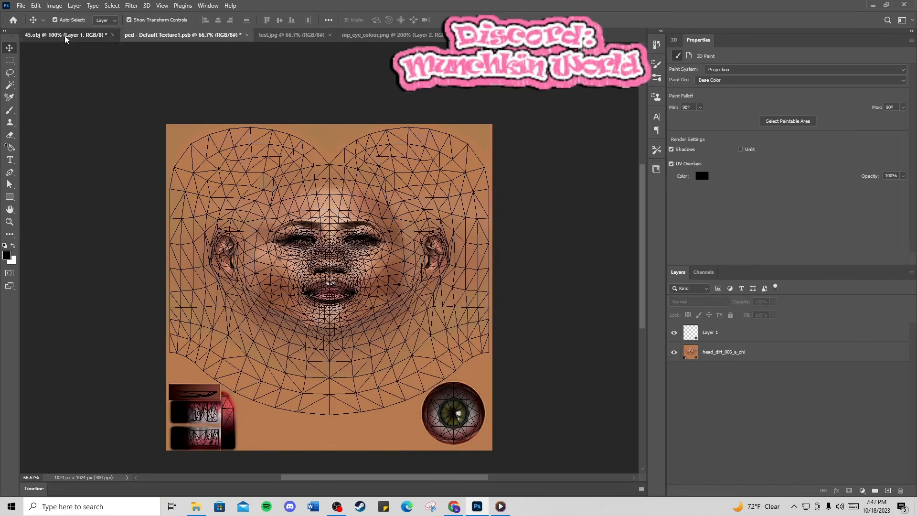
pyautogui.click(65, 35)
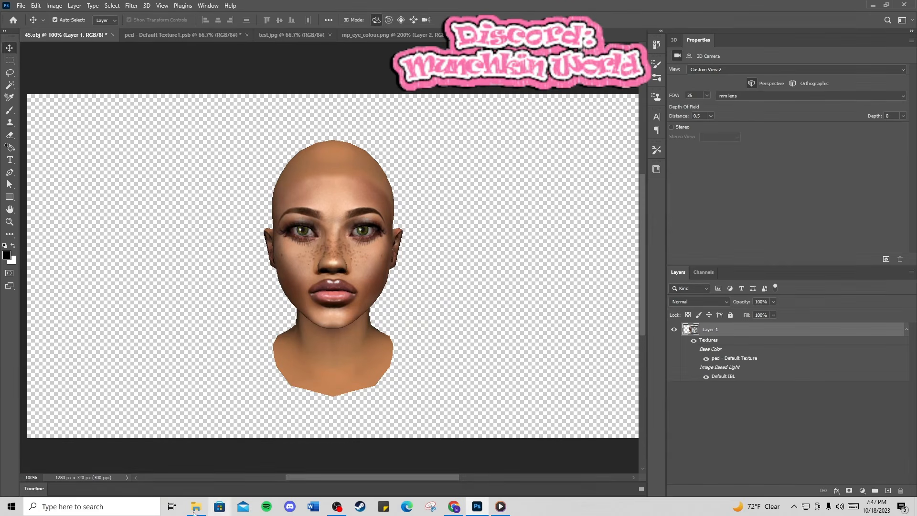
# Step: Open the third head skin template from MW Faces Course > Female > Templates as a separate document
pyautogui.moveTo(206, 510)
pyautogui.click(21, 6)
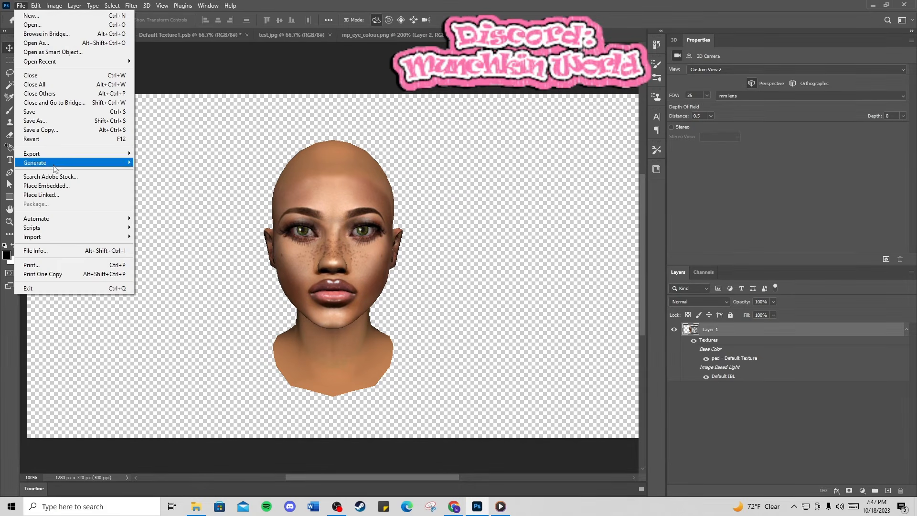
pyautogui.click(34, 25)
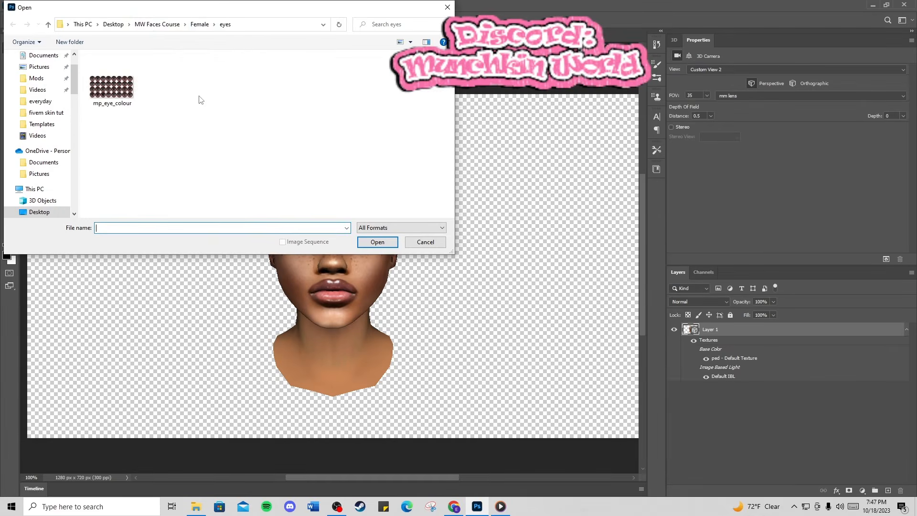
pyautogui.click(199, 25)
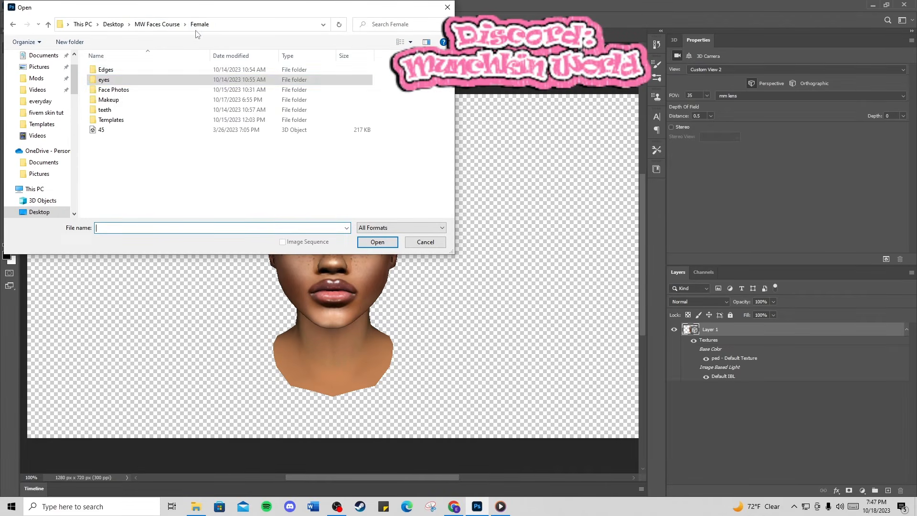
pyautogui.doubleClick(105, 109)
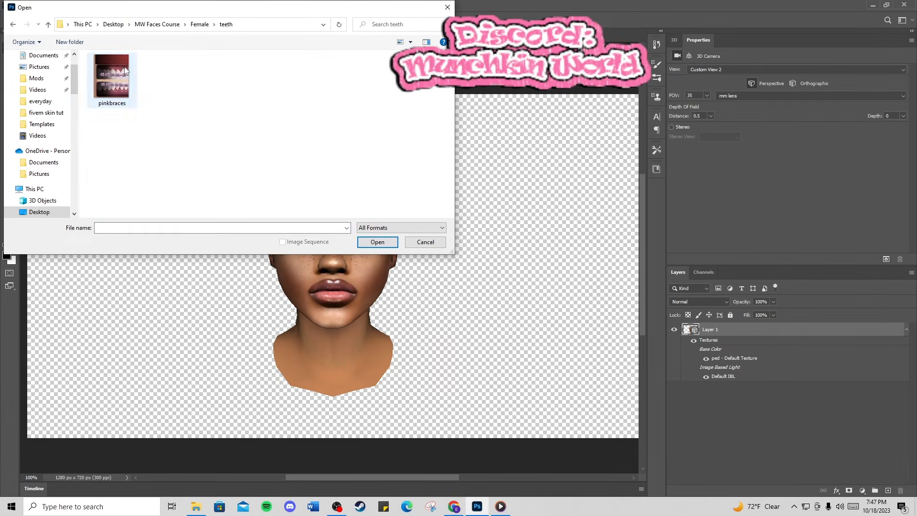
pyautogui.click(200, 25)
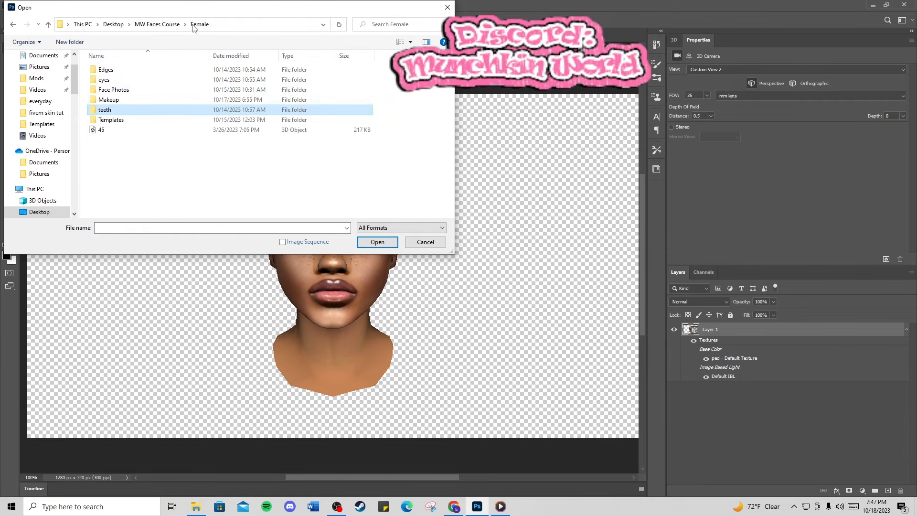
pyautogui.doubleClick(109, 124)
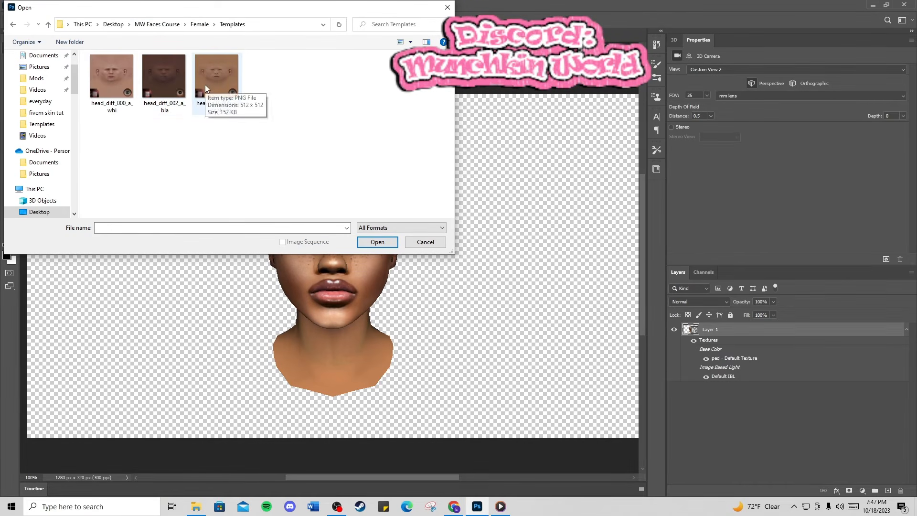
pyautogui.doubleClick(205, 85)
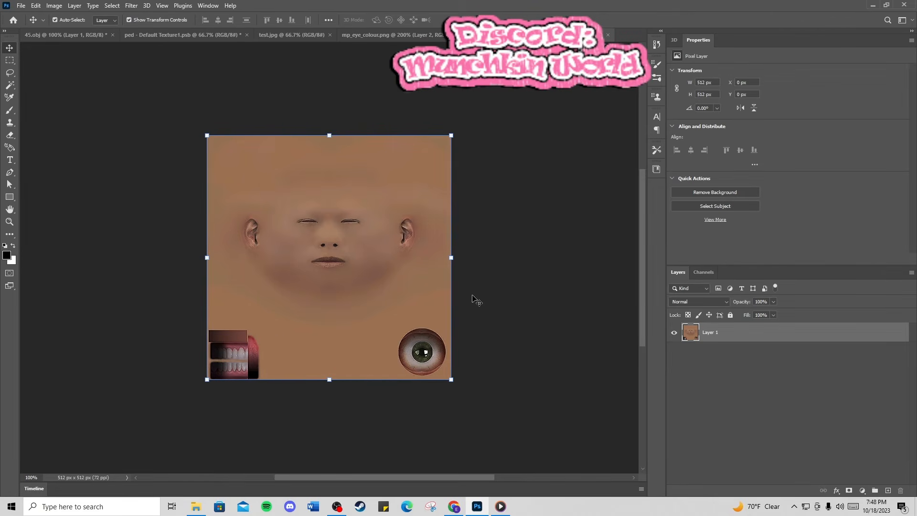
# Step: Marquee-select the teeth block of the template at about 105 × 103 px, cut it to a new layer and hide the skin layer
pyautogui.moveTo(332, 138)
pyautogui.mouseDown()
pyautogui.moveTo(328, 200)
pyautogui.moveTo(328, 136)
pyautogui.mouseUp()
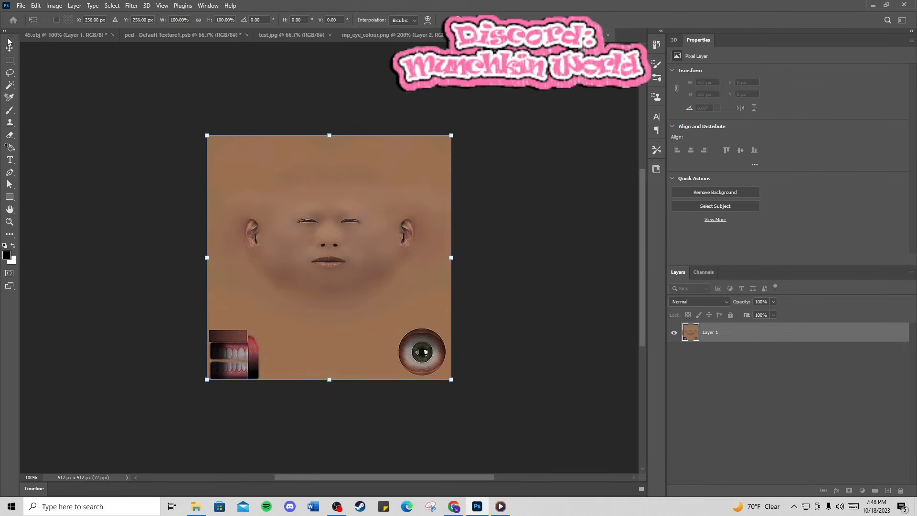
pyautogui.click(9, 60)
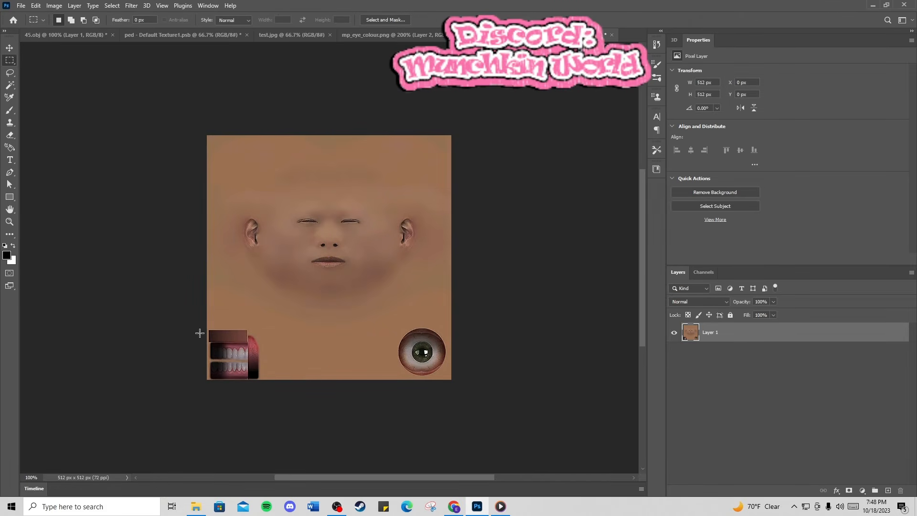
pyautogui.moveTo(209, 329); pyautogui.dragTo(259, 376)
pyautogui.rightClick(236, 346)
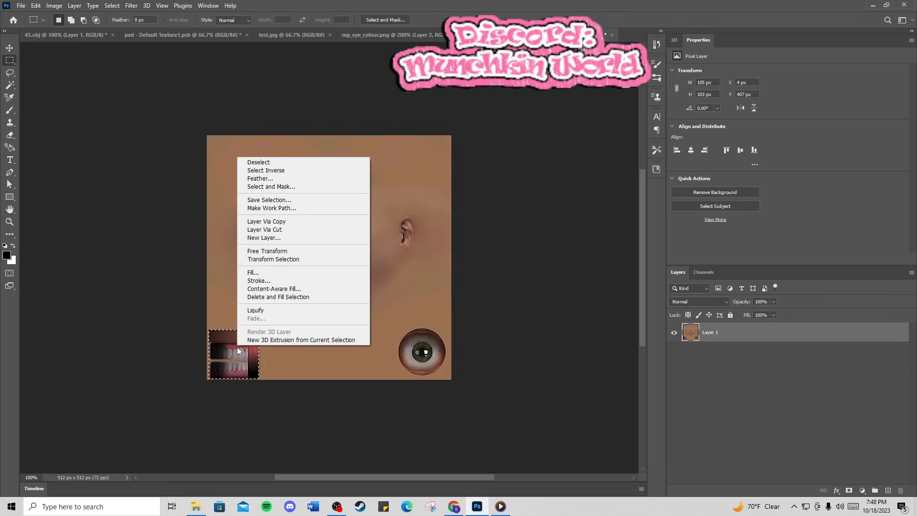
pyautogui.click(274, 229)
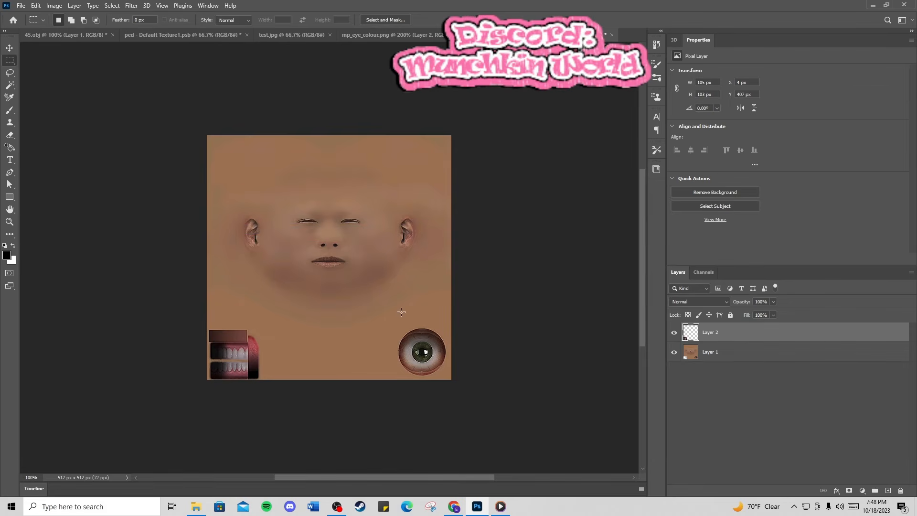
pyautogui.click(674, 353)
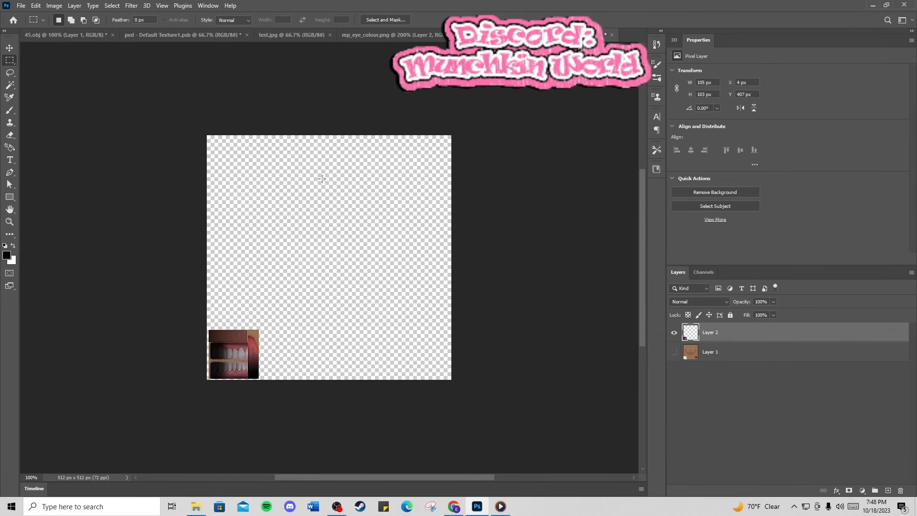
# Step: Move the cut-out teeth into the ped face texture and scale them to fit over the existing teeth area
pyautogui.click(10, 47)
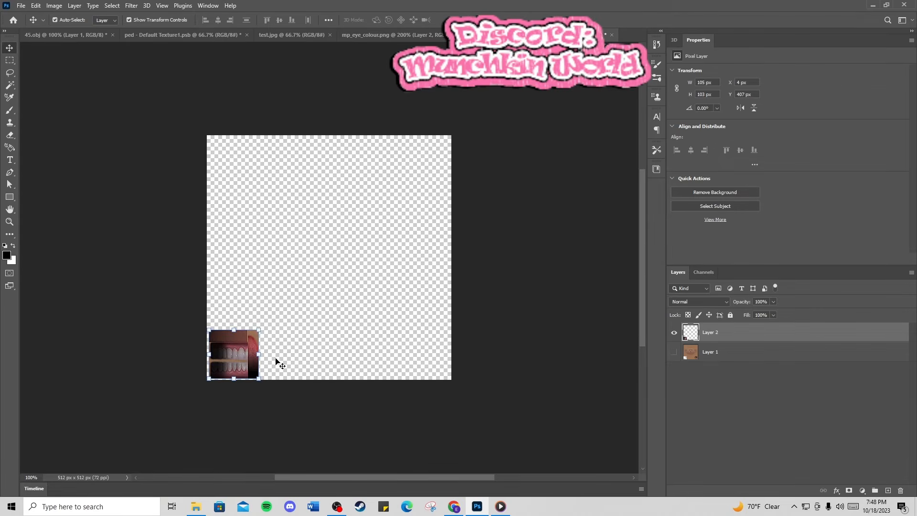
pyautogui.moveTo(231, 358); pyautogui.dragTo(245, 275)
pyautogui.moveTo(211, 425)
pyautogui.mouseDown()
pyautogui.moveTo(204, 405)
pyautogui.moveTo(223, 408)
pyautogui.moveTo(201, 400)
pyautogui.moveTo(236, 455)
pyautogui.mouseUp()
pyautogui.hotkey('ctrl', 't')
pyautogui.press('Return')
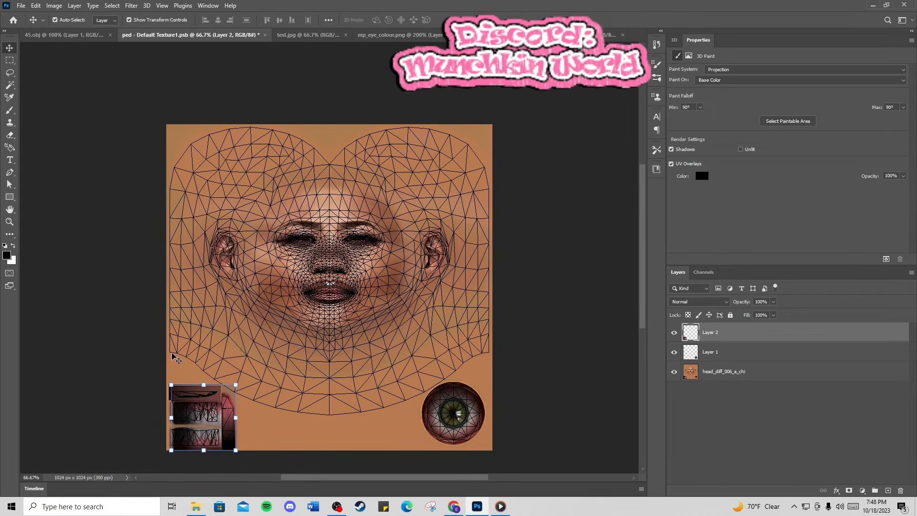
pyautogui.click(151, 371)
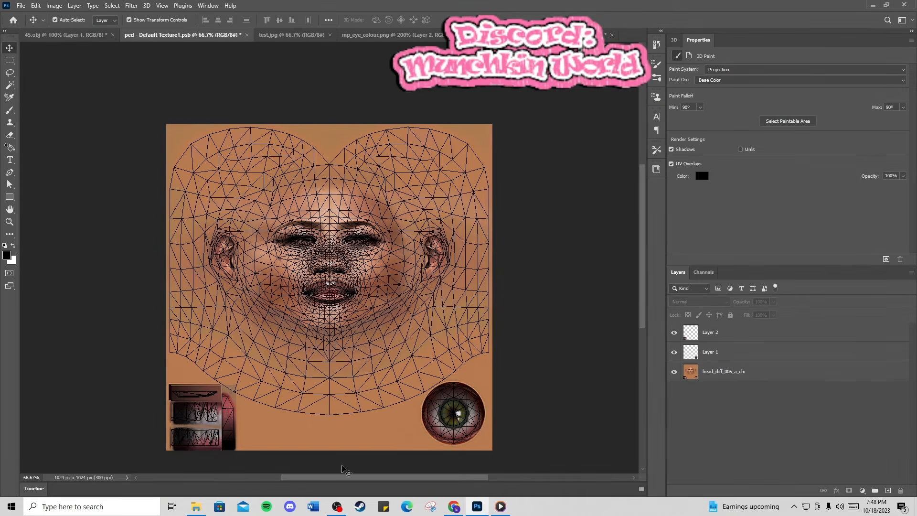
# Step: Place mp_fm_f_hair_013_a from the Female > Edges folder over the whole face texture and check the hairline on the 3D head
pyautogui.click(196, 506)
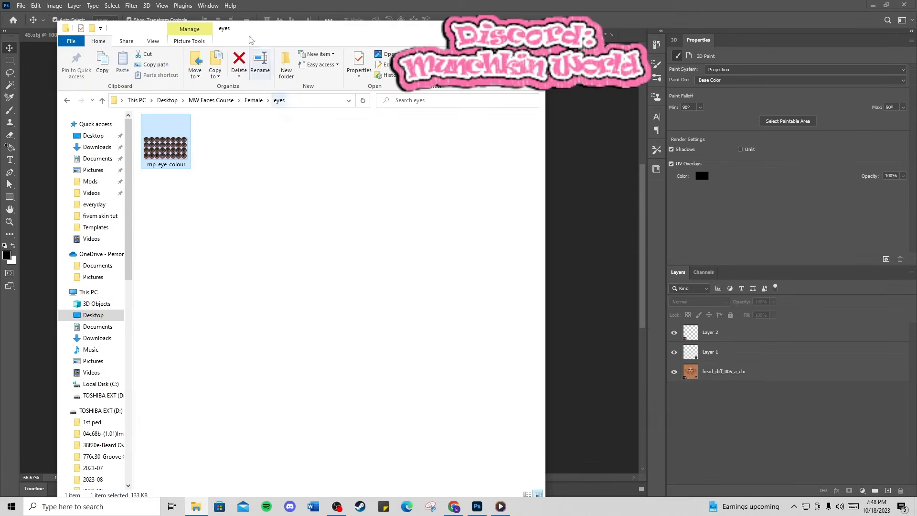
pyautogui.click(66, 100)
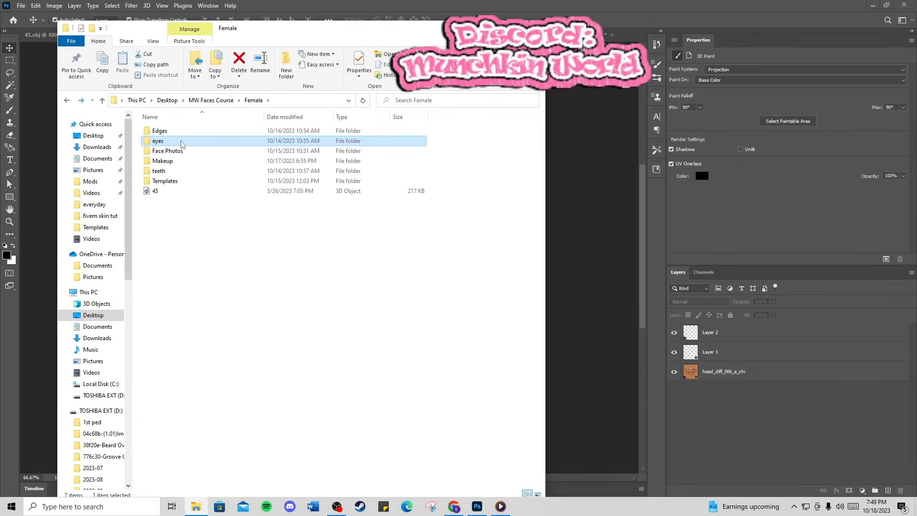
pyautogui.click(160, 131)
pyautogui.doubleClick(160, 131)
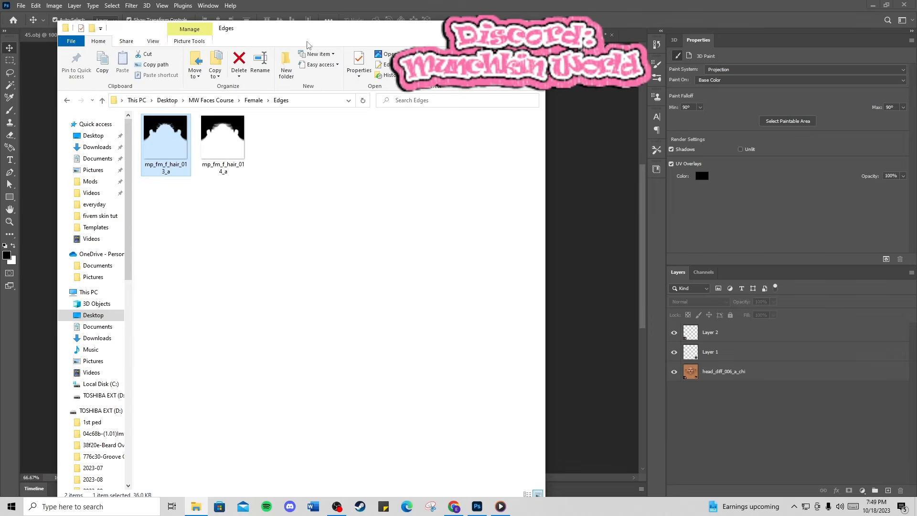
pyautogui.moveTo(304, 29); pyautogui.dragTo(776, 65)
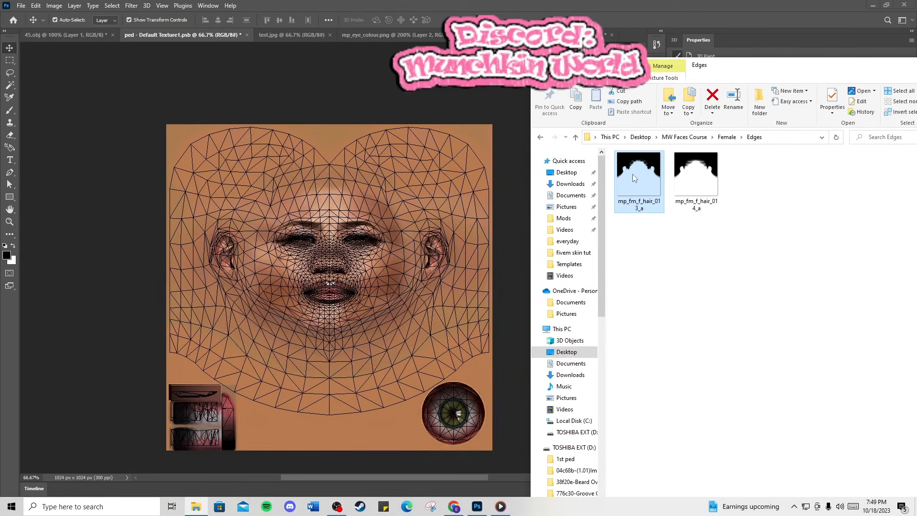
pyautogui.moveTo(632, 173); pyautogui.dragTo(314, 191)
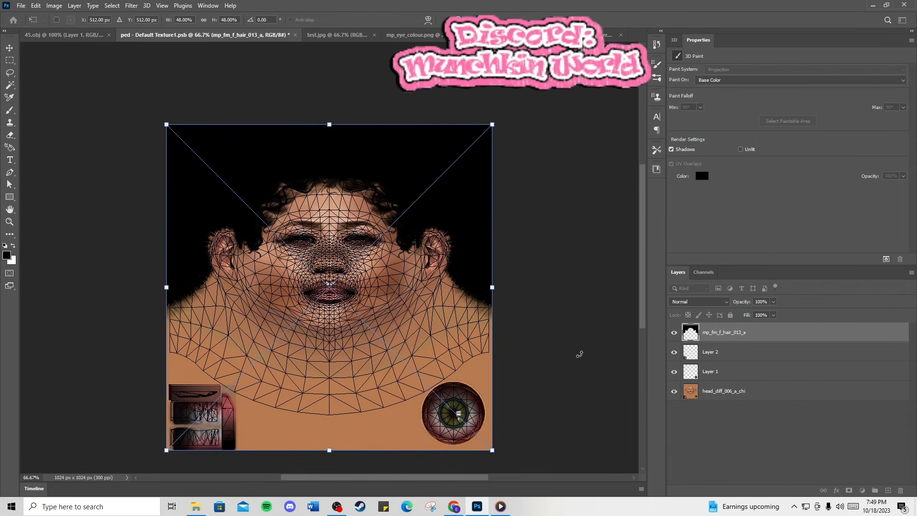
pyautogui.press('Return')
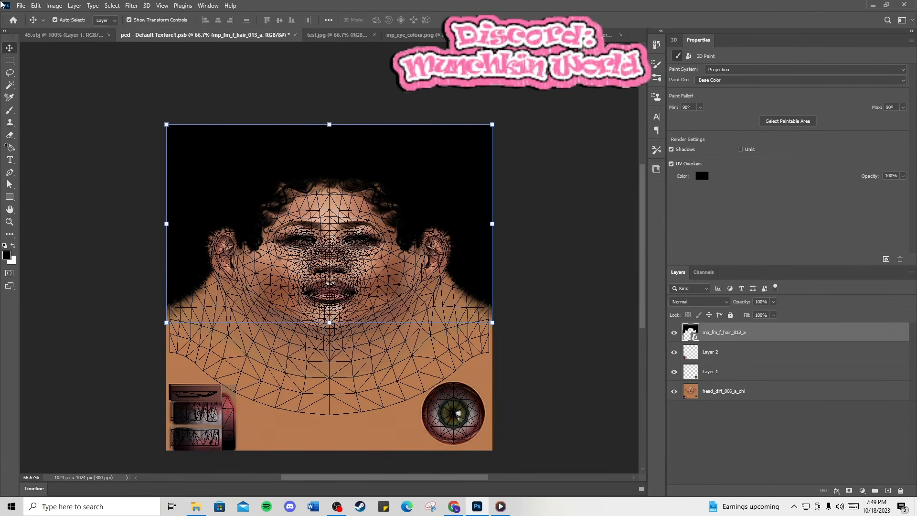
pyautogui.click(74, 36)
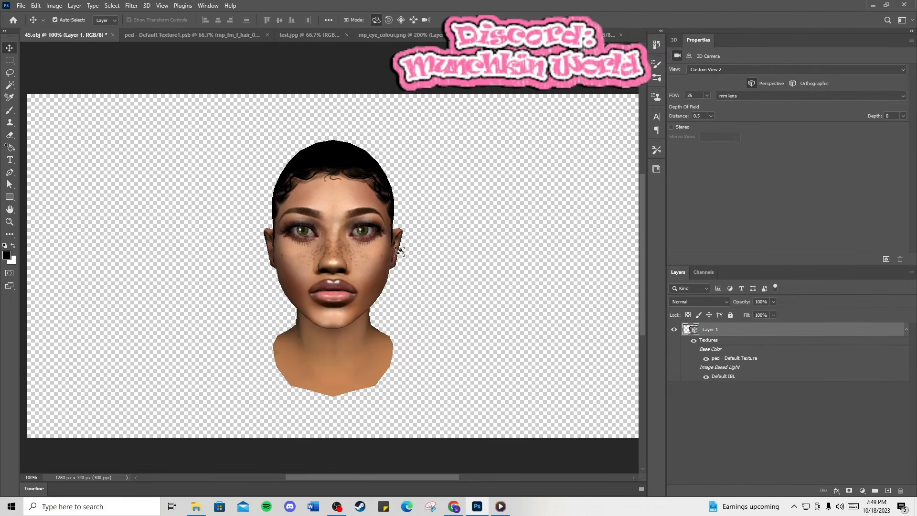
pyautogui.moveTo(440, 270); pyautogui.dragTo(342, 194)
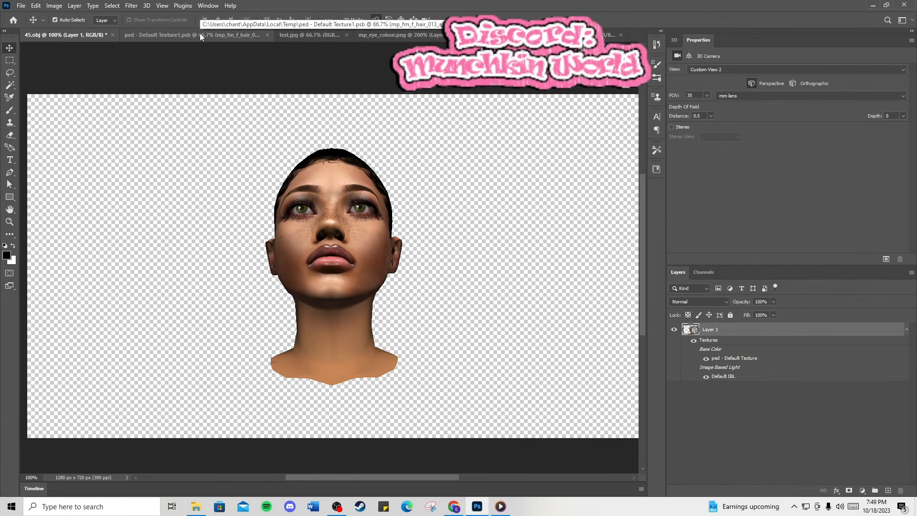
# Step: Delete the mp_fm_f_hair_013_a hair layer and the added teeth layer from the ped face texture
pyautogui.moveTo(380, 218); pyautogui.dragTo(362, 230)
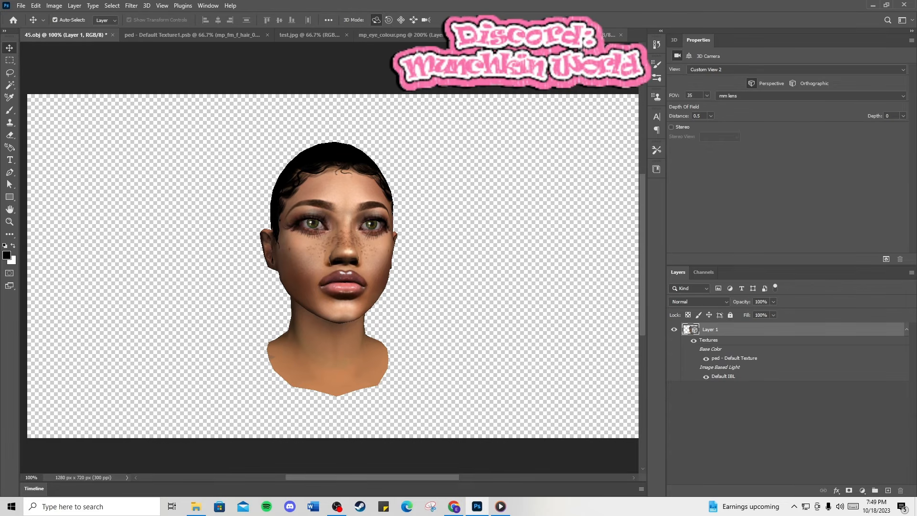
pyautogui.moveTo(391, 236); pyautogui.dragTo(324, 241)
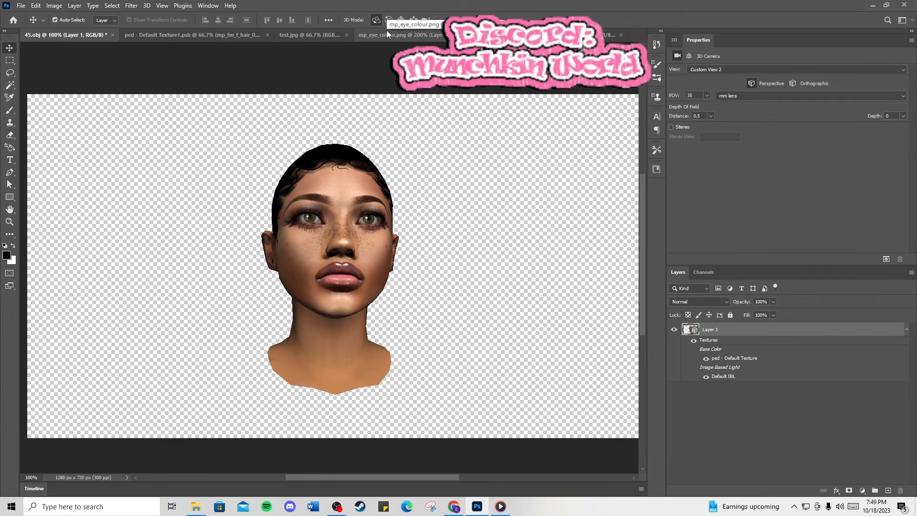
pyautogui.moveTo(345, 290); pyautogui.dragTo(326, 252)
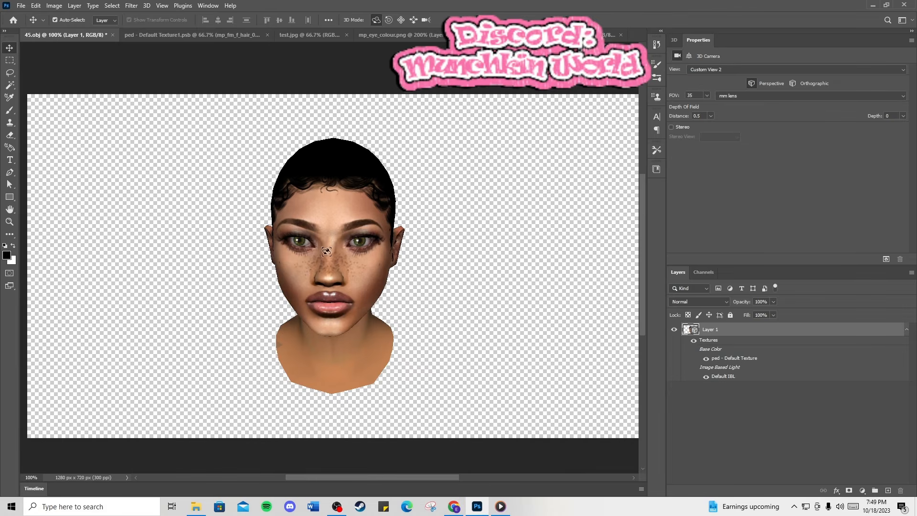
pyautogui.click(168, 34)
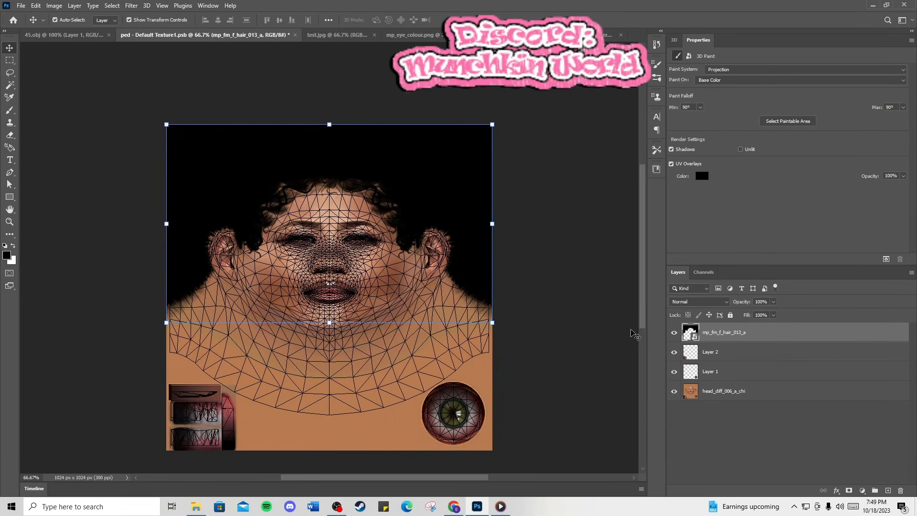
pyautogui.click(531, 359)
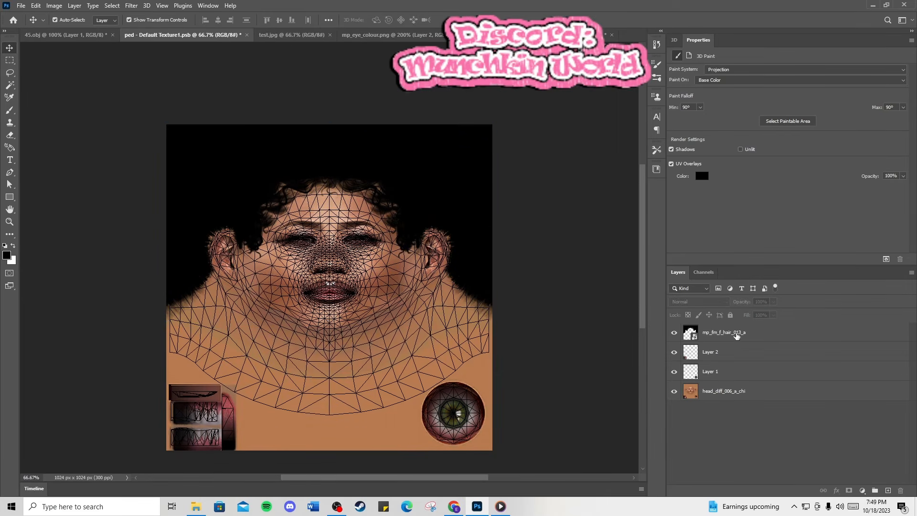
pyautogui.click(789, 337)
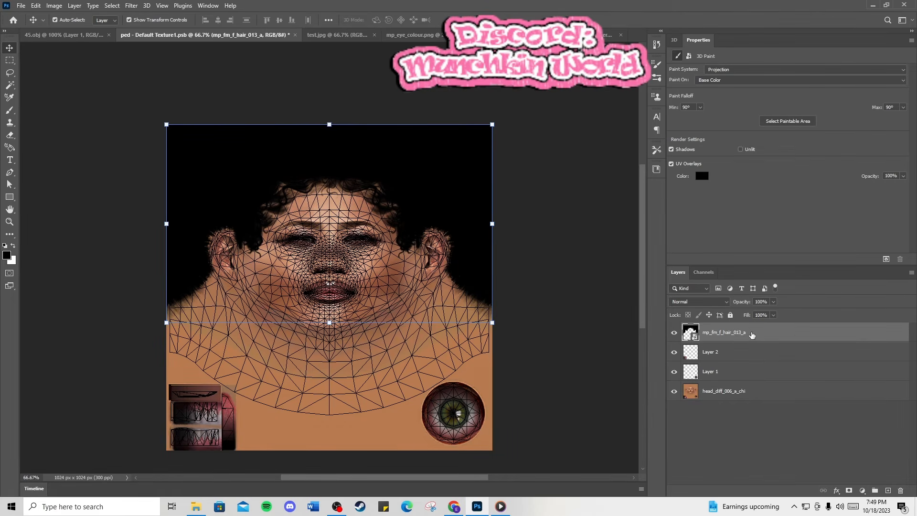
pyautogui.press('Delete')
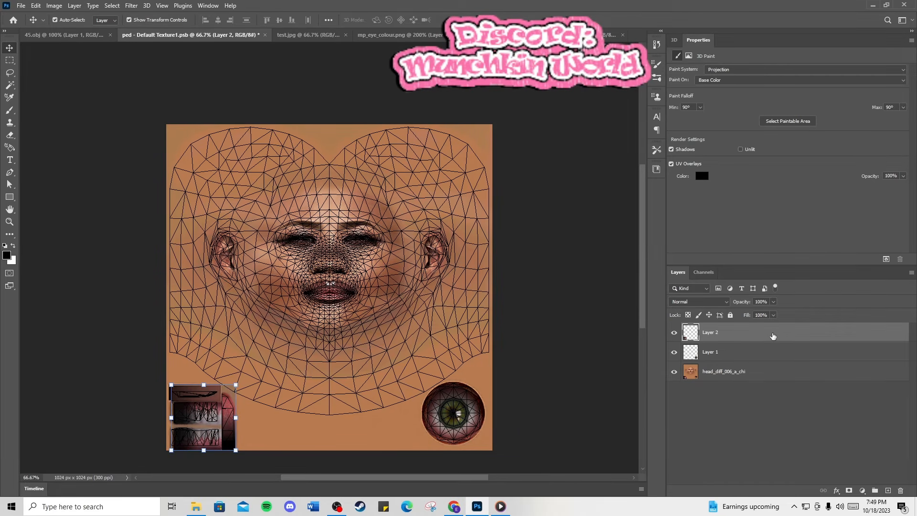
pyautogui.press('Delete')
# Step: Merge the eye layer down into the head_diff_006_a_chi skin layer and deselect the merged layer
pyautogui.rightClick(730, 336)
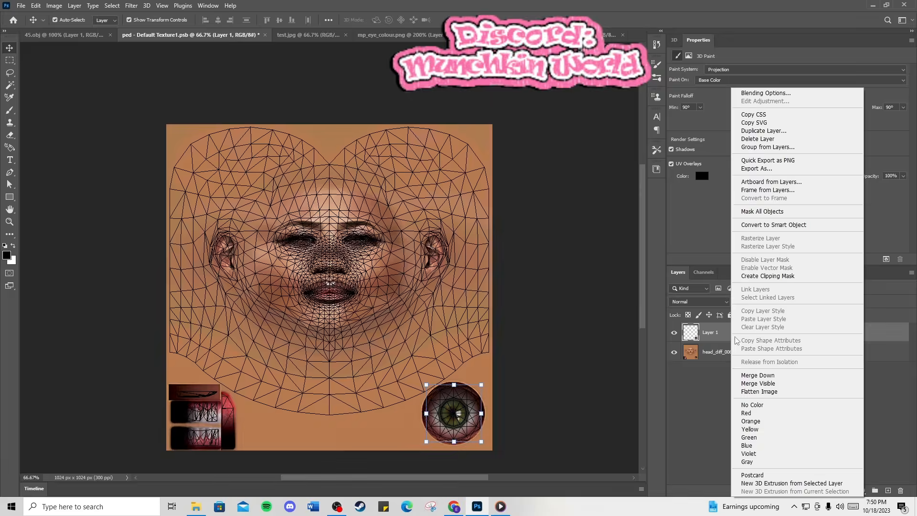
pyautogui.click(761, 375)
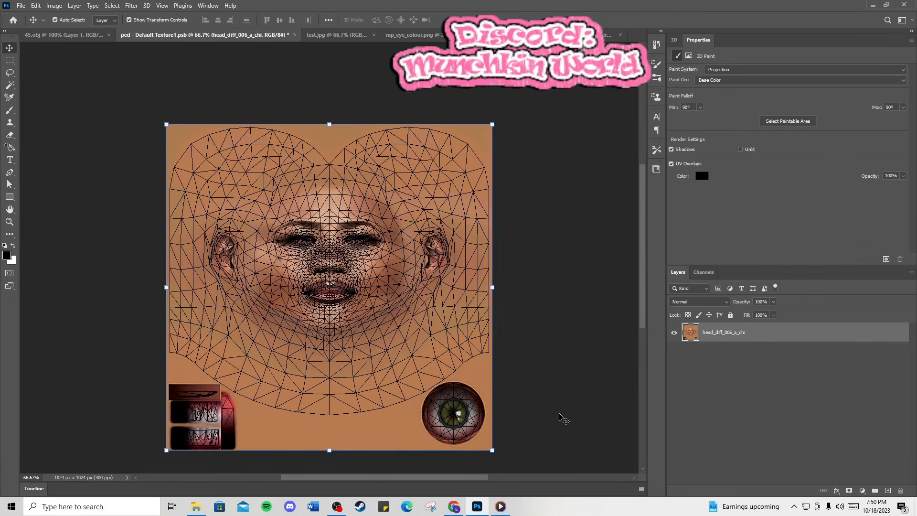
pyautogui.click(604, 335)
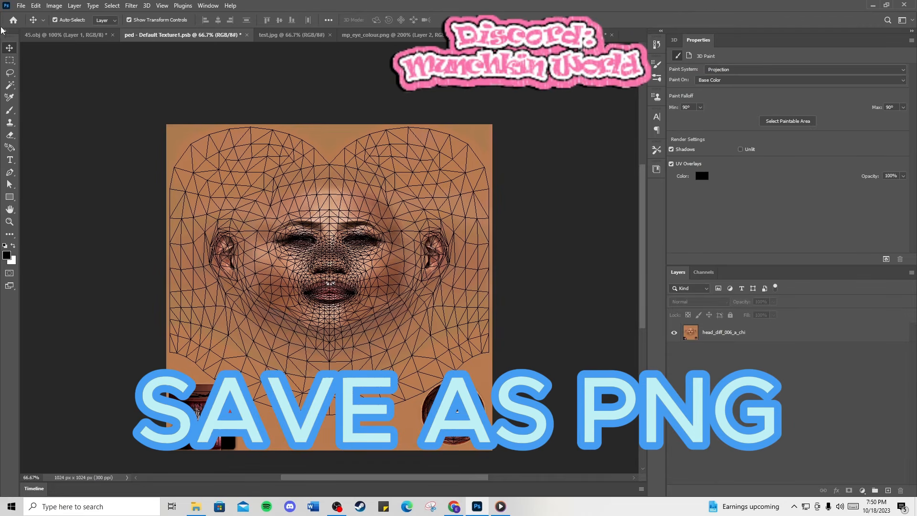
# Step: Bring up the Open As dialog and list its available file formats
pyautogui.click(21, 6)
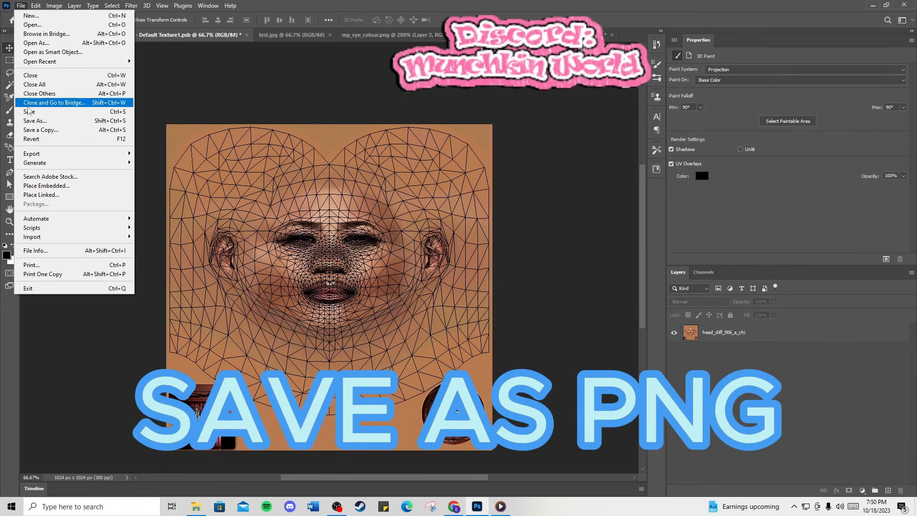
pyautogui.click(43, 42)
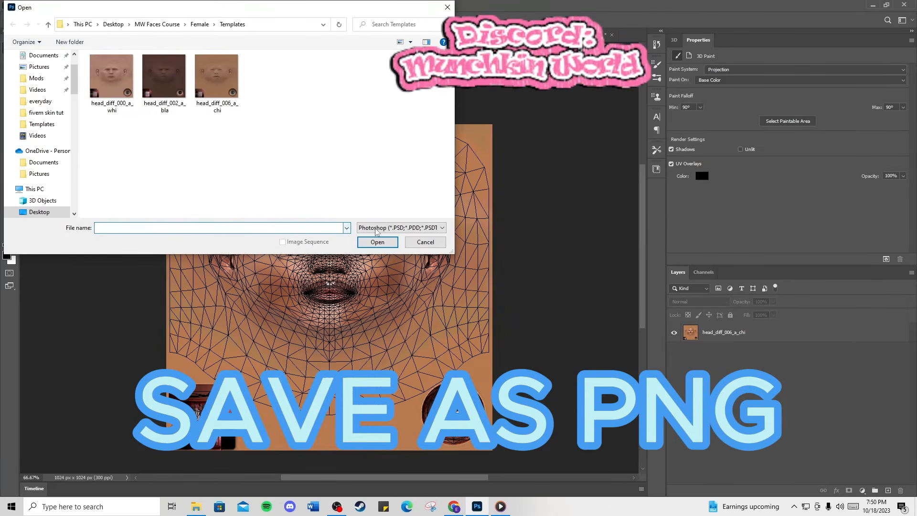
pyautogui.click(442, 227)
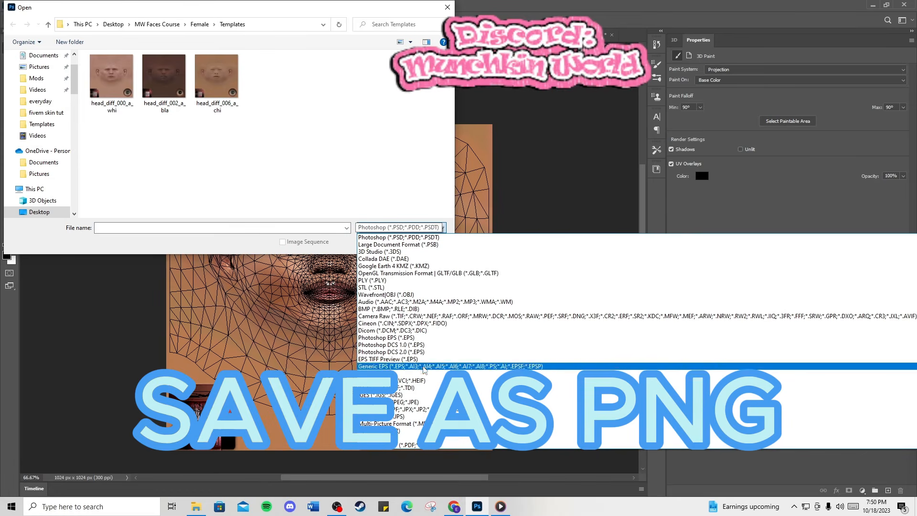